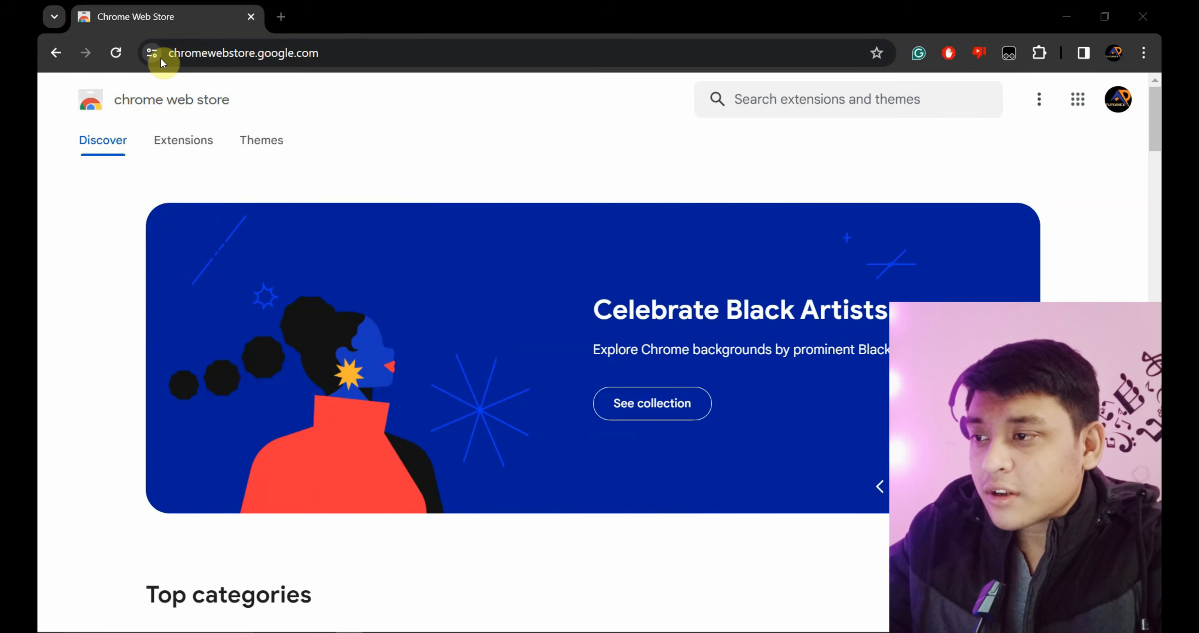
Search Google for "chrome web store" in a new tab, open the store's site and go to its Developer Dashboard
{"action": "left_click", "coordinate": [284, 17]}
{"action": "type", "text": "chrome "}
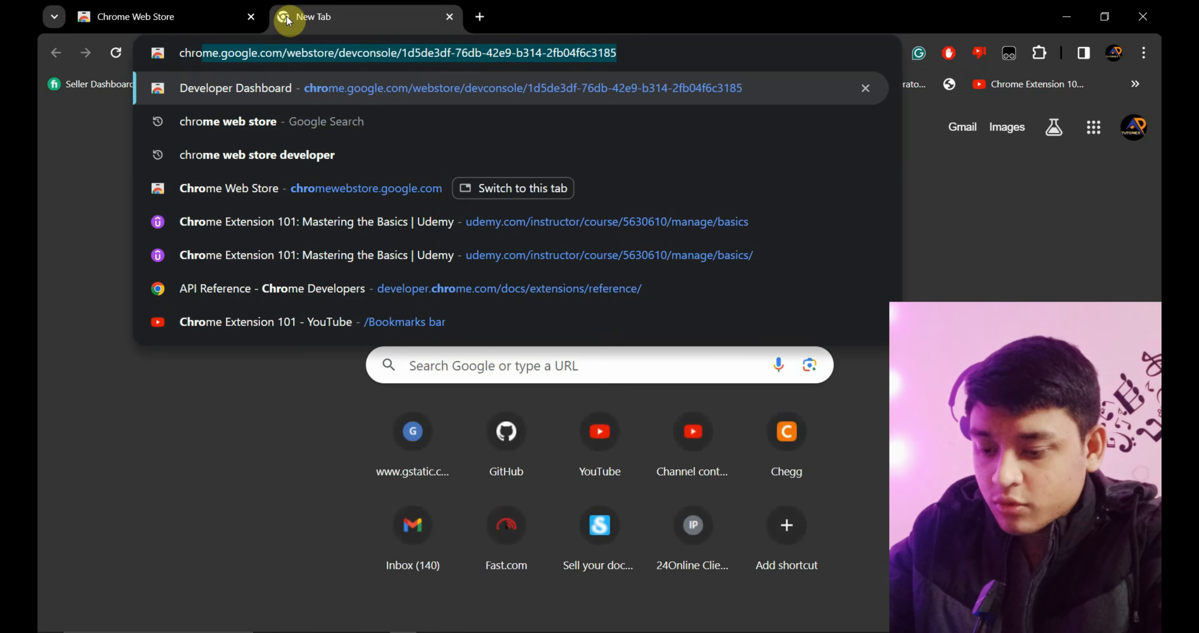
{"action": "type", "text": "web store"}
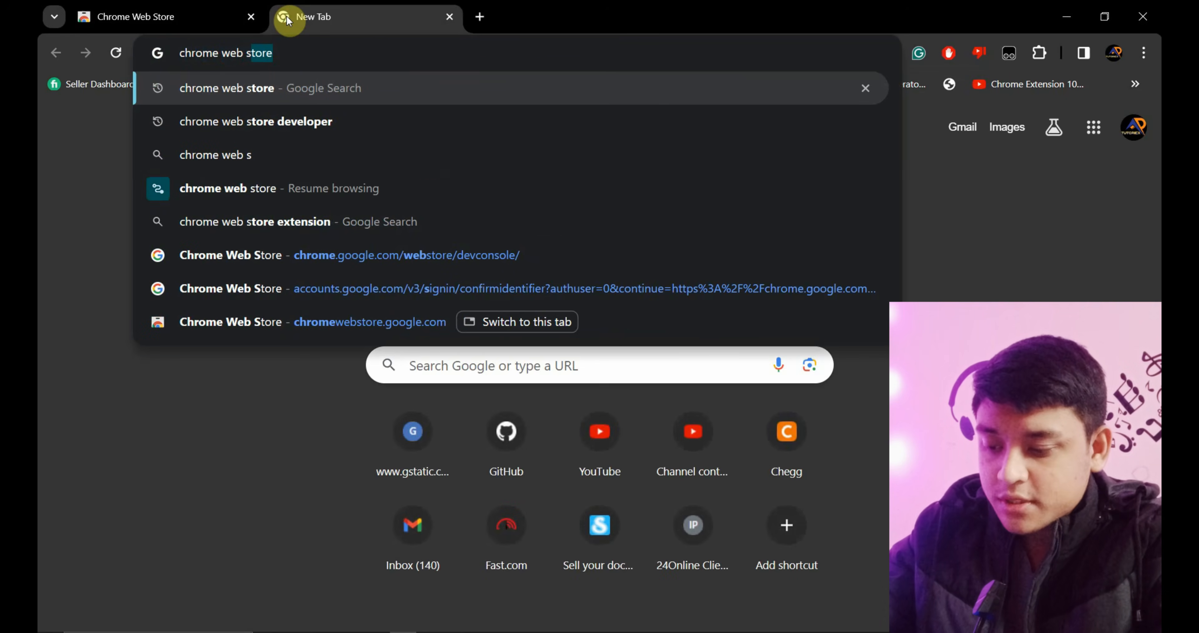
{"action": "key", "text": "Return"}
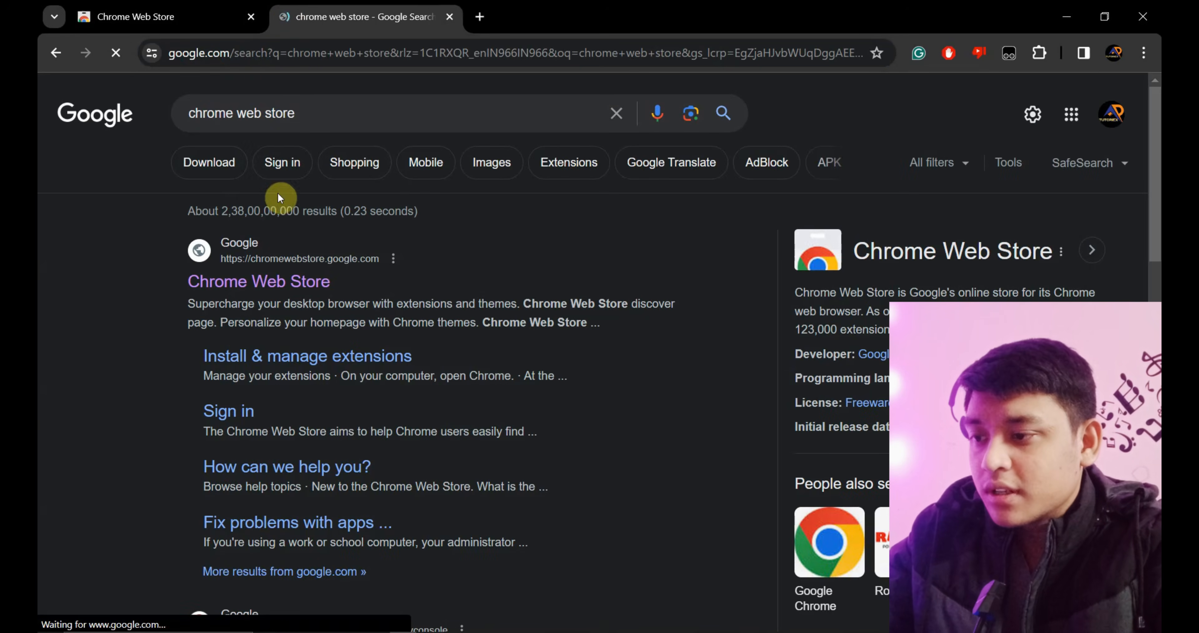
{"action": "left_click", "coordinate": [245, 279]}
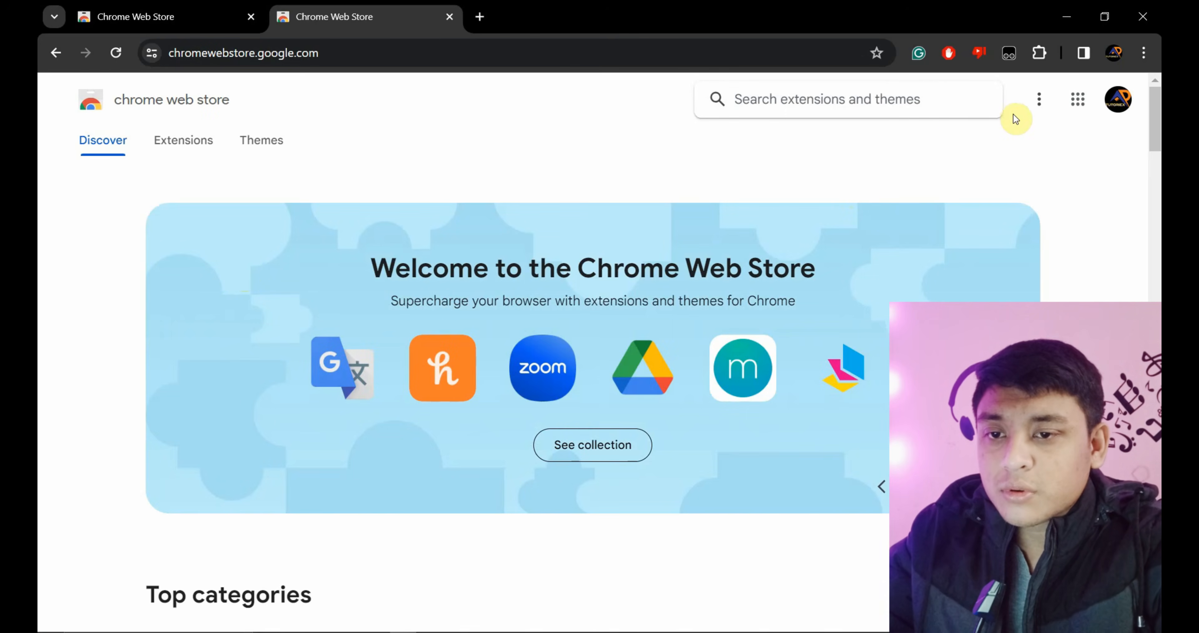
{"action": "left_click", "coordinate": [1040, 101]}
{"action": "left_click", "coordinate": [950, 159]}
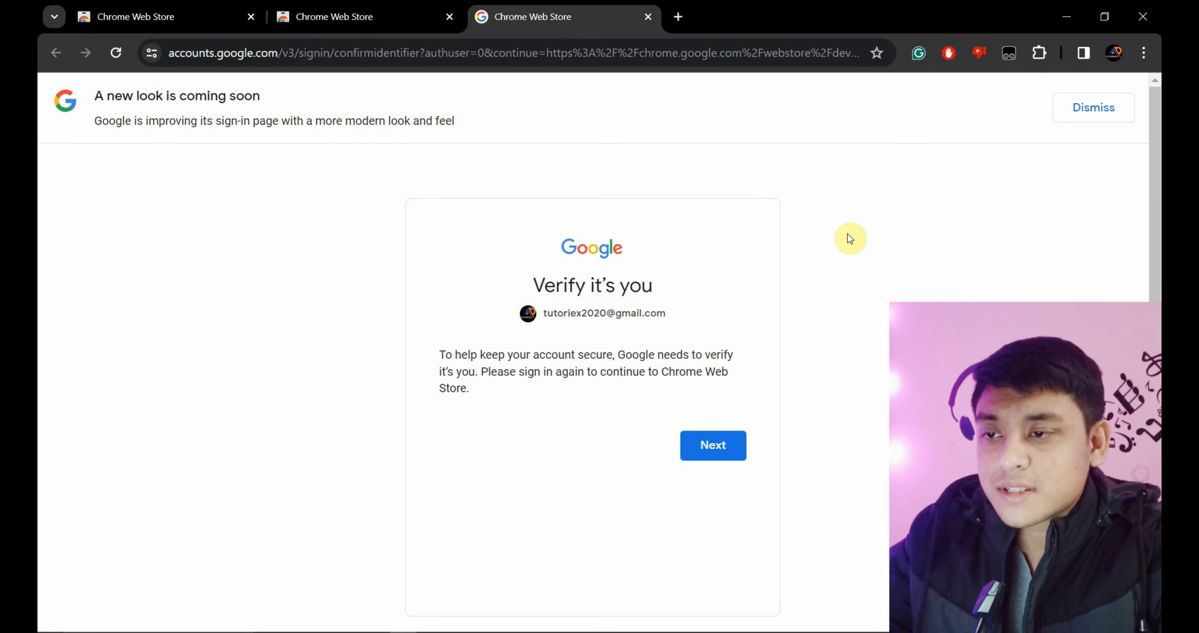
Open a separate browser window under the other Google profile and maximize it
{"action": "left_click", "coordinate": [349, 632]}
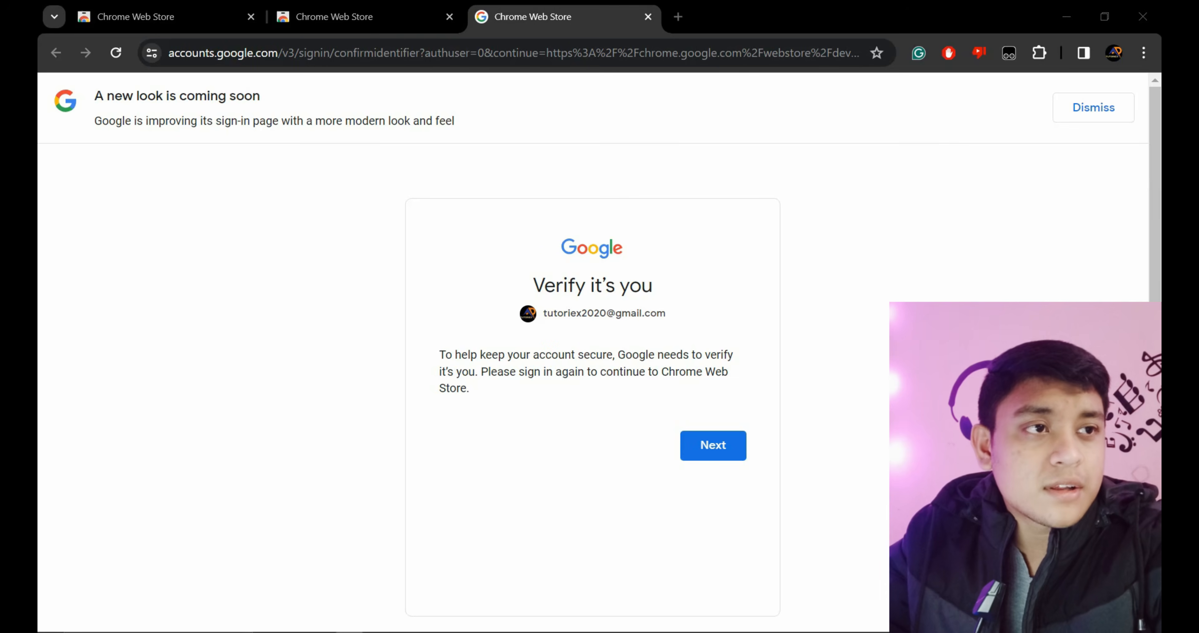
{"action": "left_click_drag", "start_coordinate": [1198, 173], "coordinate": [675, 97]}
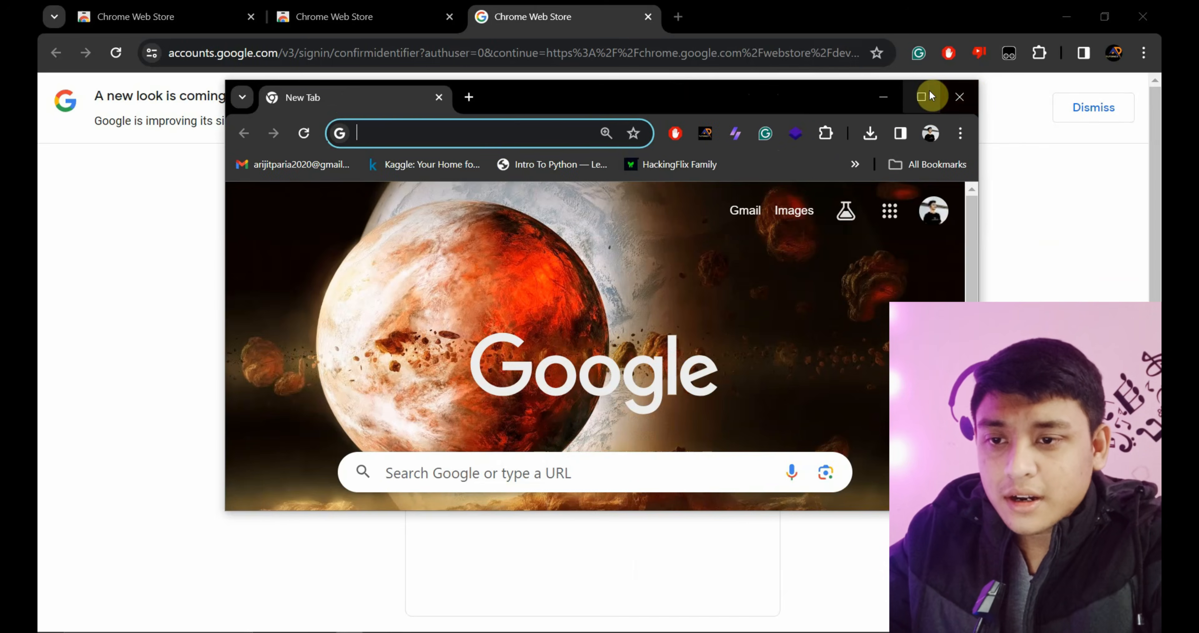
{"action": "left_click", "coordinate": [919, 97]}
Search for "chrome web store" in the second profile's window and open the store's site
{"action": "left_click", "coordinate": [394, 55]}
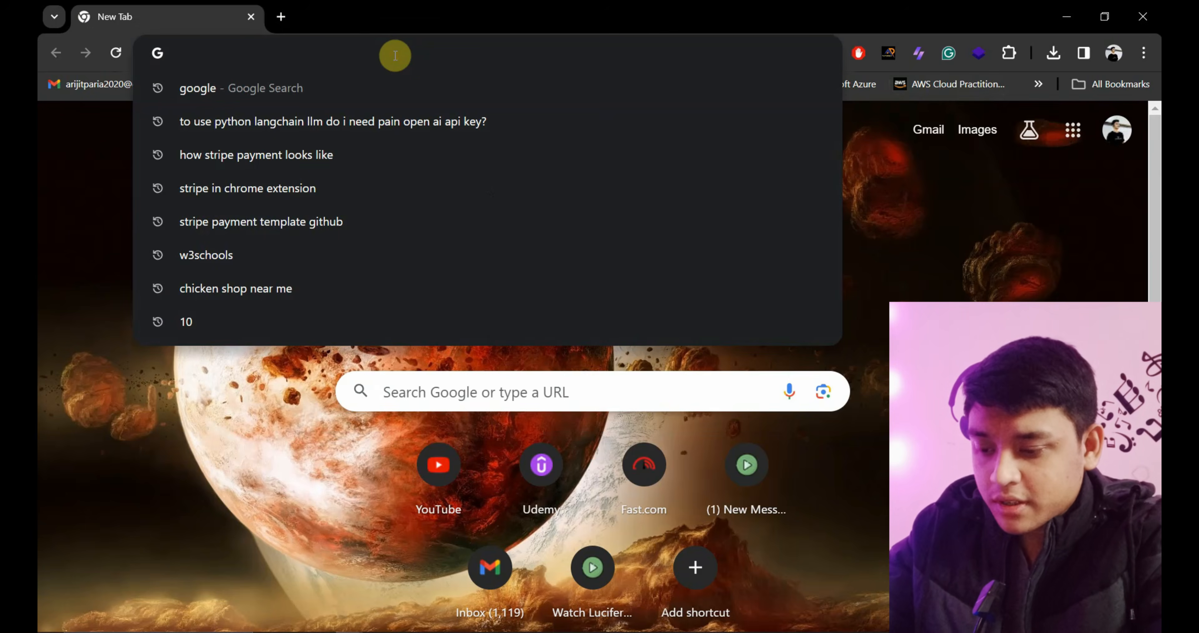
{"action": "type", "text": "chromw"}
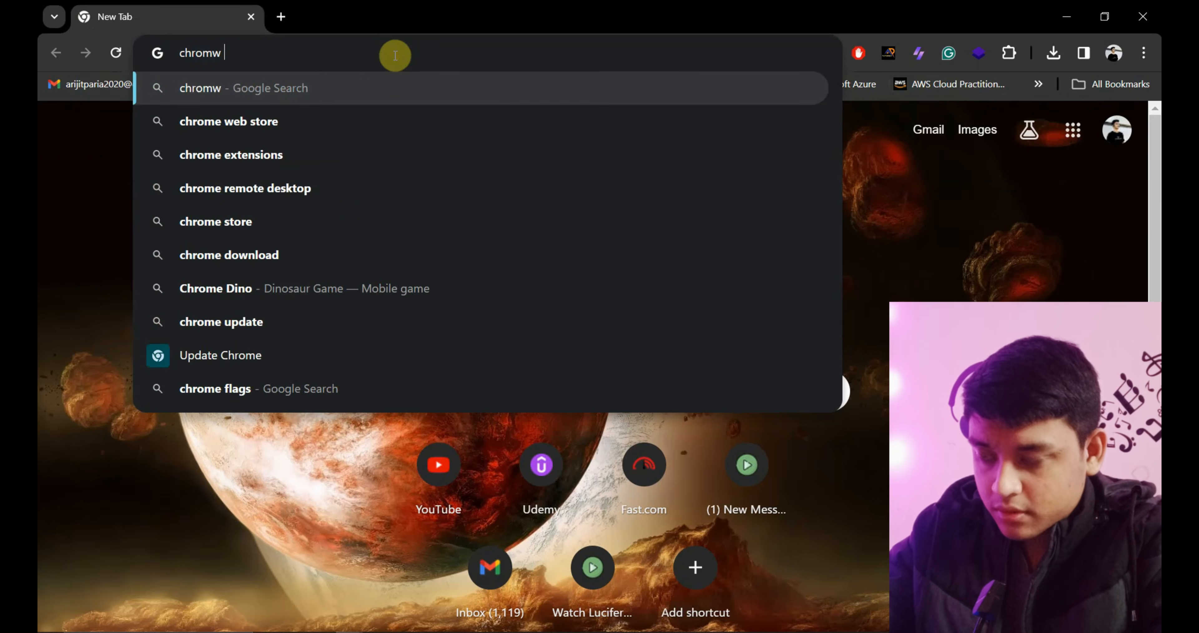
{"action": "key", "text": "BackSpace"}
{"action": "type", "text": "e we"}
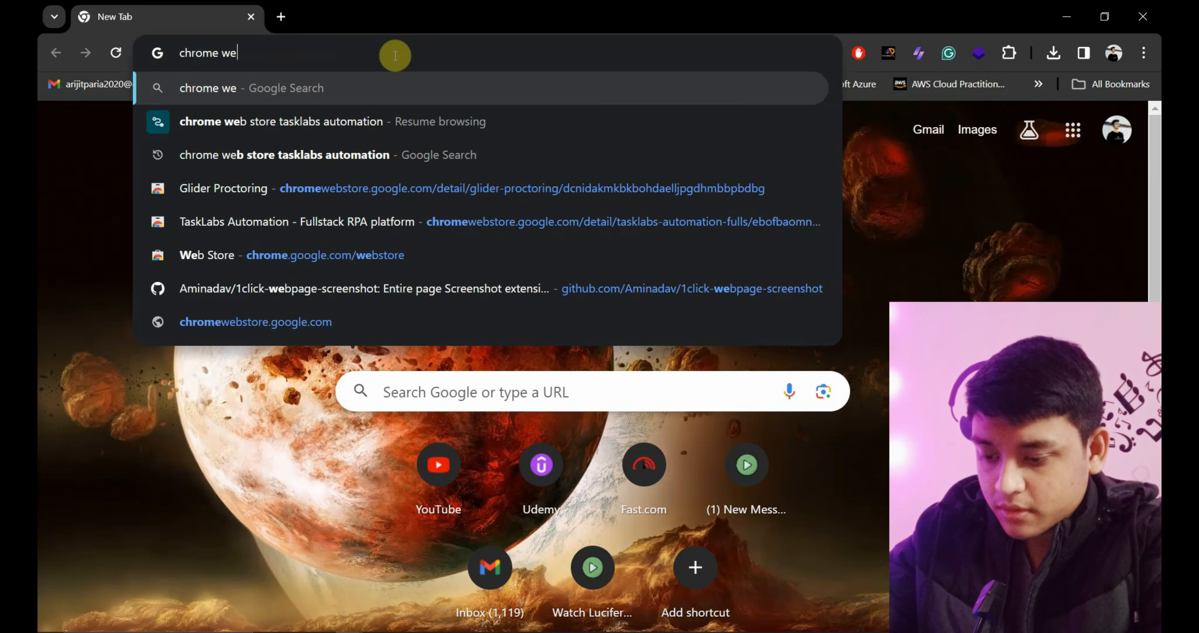
{"action": "type", "text": "b store"}
{"action": "key", "text": "Return"}
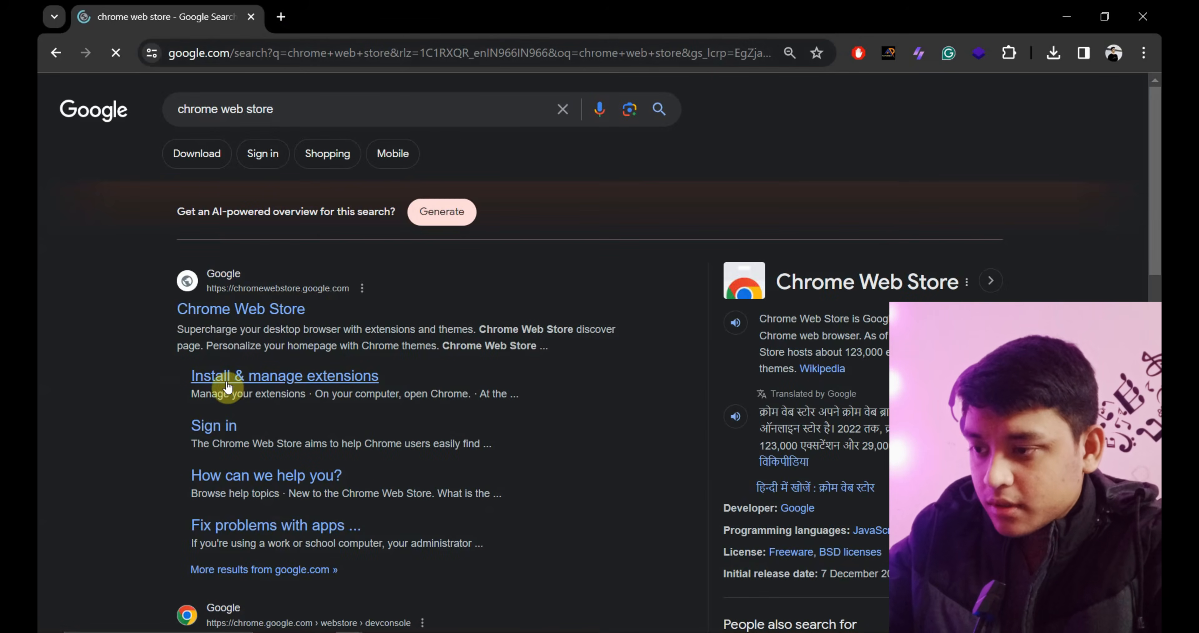
{"action": "left_click", "coordinate": [233, 311]}
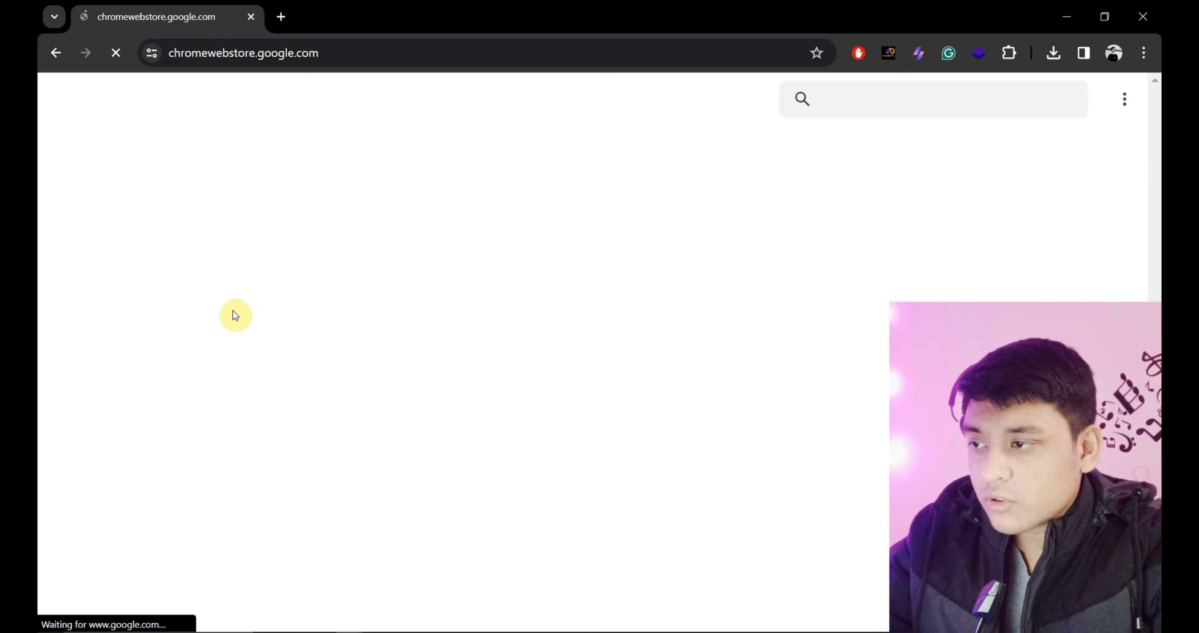
Open the Developer Dashboard, verify the account's identity and skip the Google Account suggestions
{"action": "left_click", "coordinate": [1039, 99]}
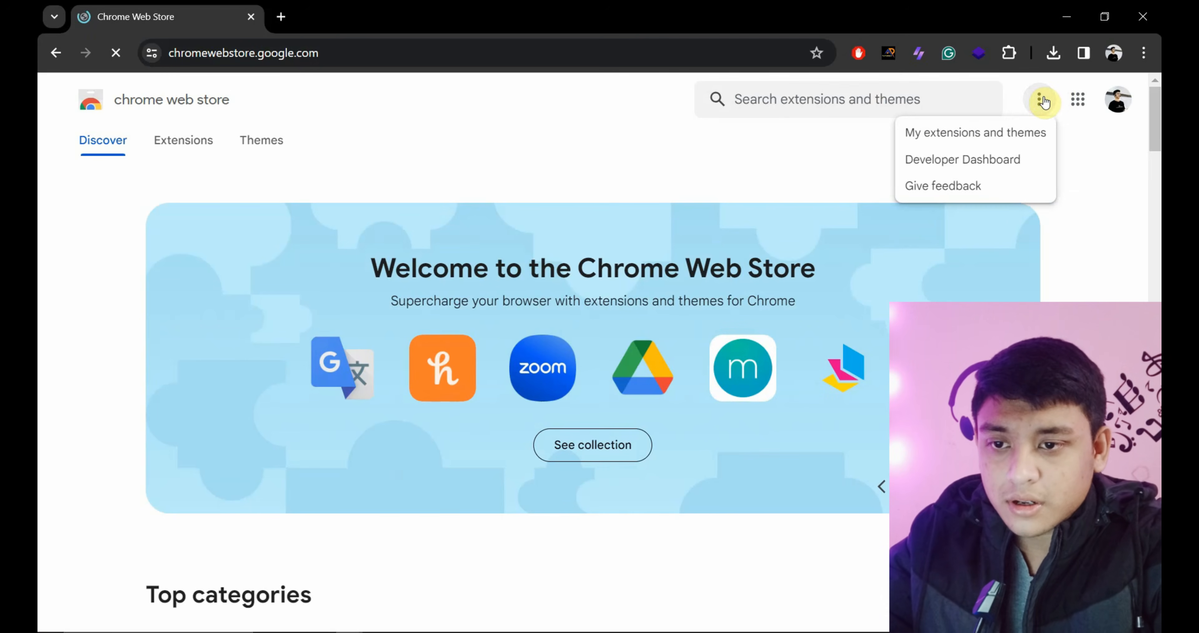
{"action": "left_click", "coordinate": [924, 159]}
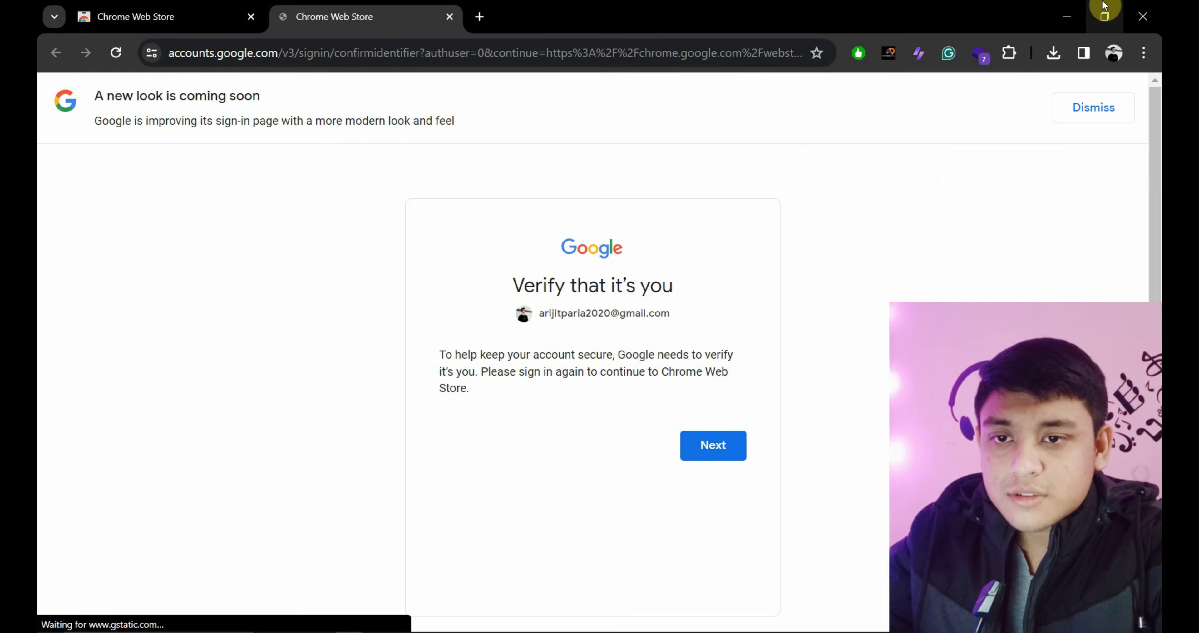
{"action": "left_click", "coordinate": [726, 446]}
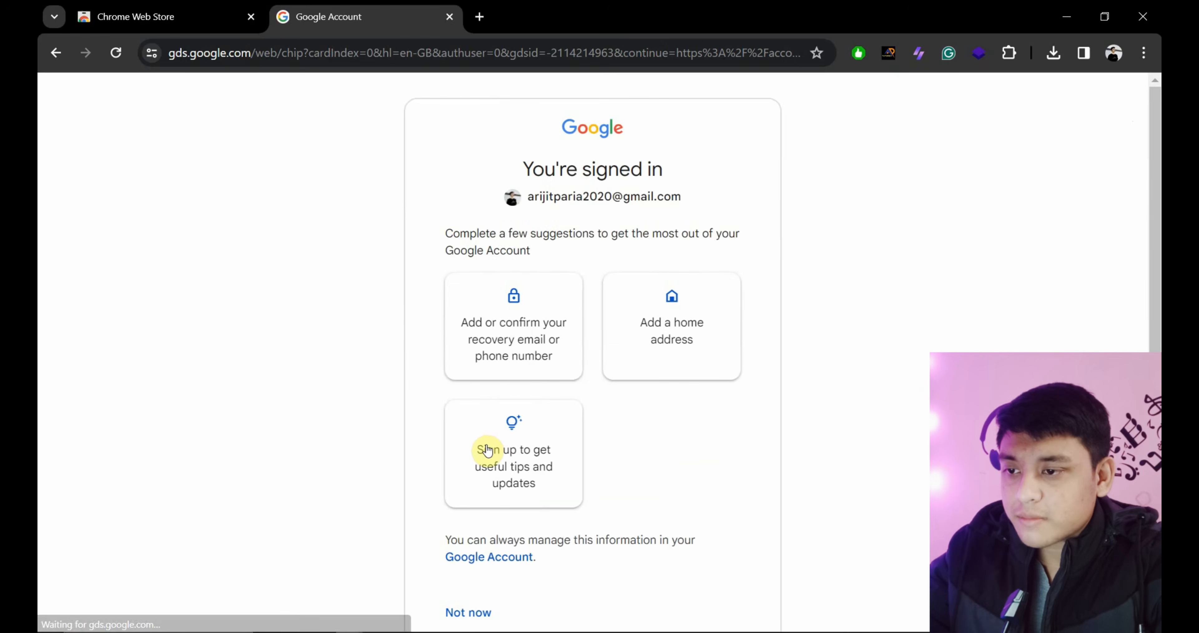
{"action": "scroll", "coordinate": [591, 399], "scroll_direction": "down", "scroll_amount": 1}
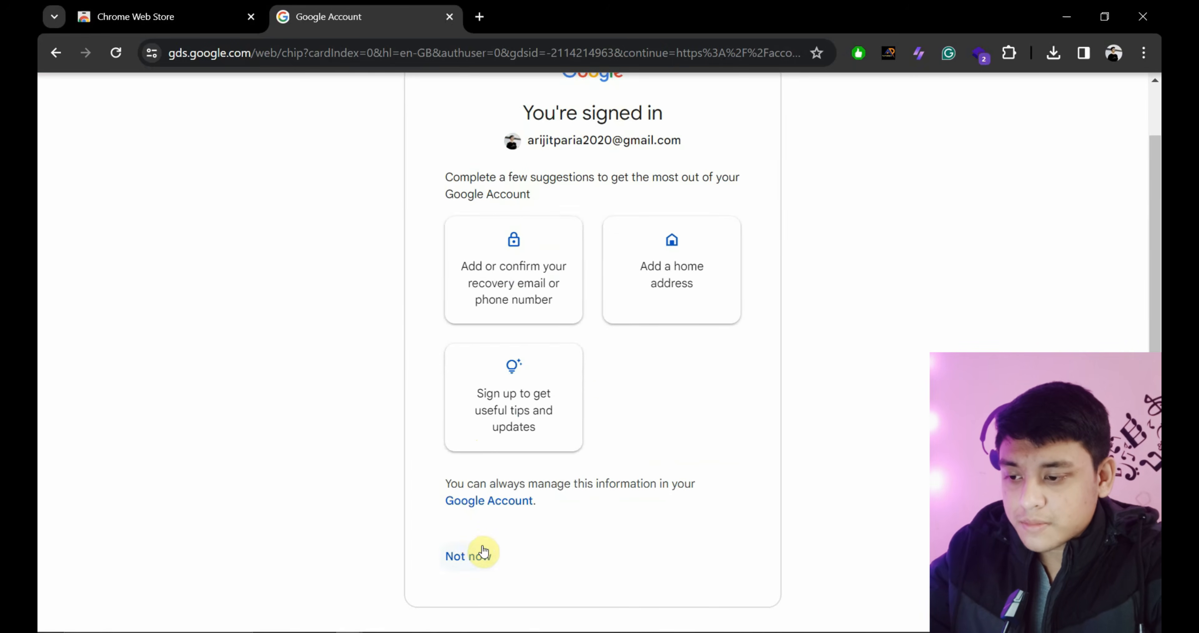
{"action": "left_click", "coordinate": [470, 556]}
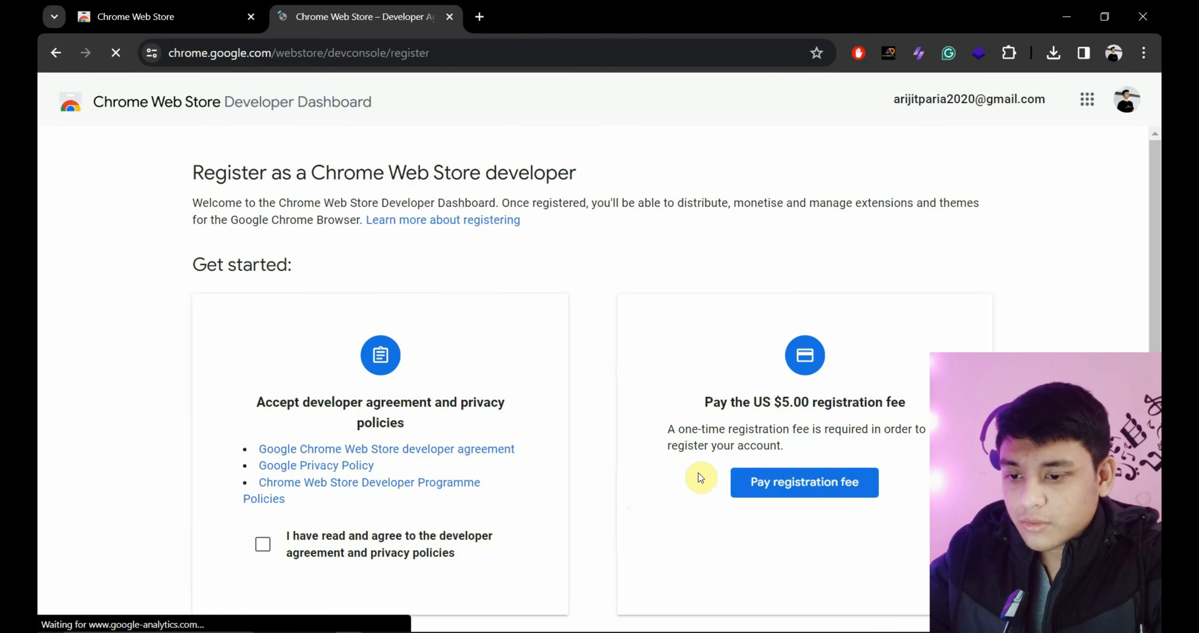
Agree to the developer agreement and privacy policies on the registration page, and close this profile's window without paying the fee
{"action": "scroll", "coordinate": [698, 472], "scroll_direction": "down", "scroll_amount": 3}
{"action": "scroll", "coordinate": [697, 474], "scroll_direction": "up", "scroll_amount": 1}
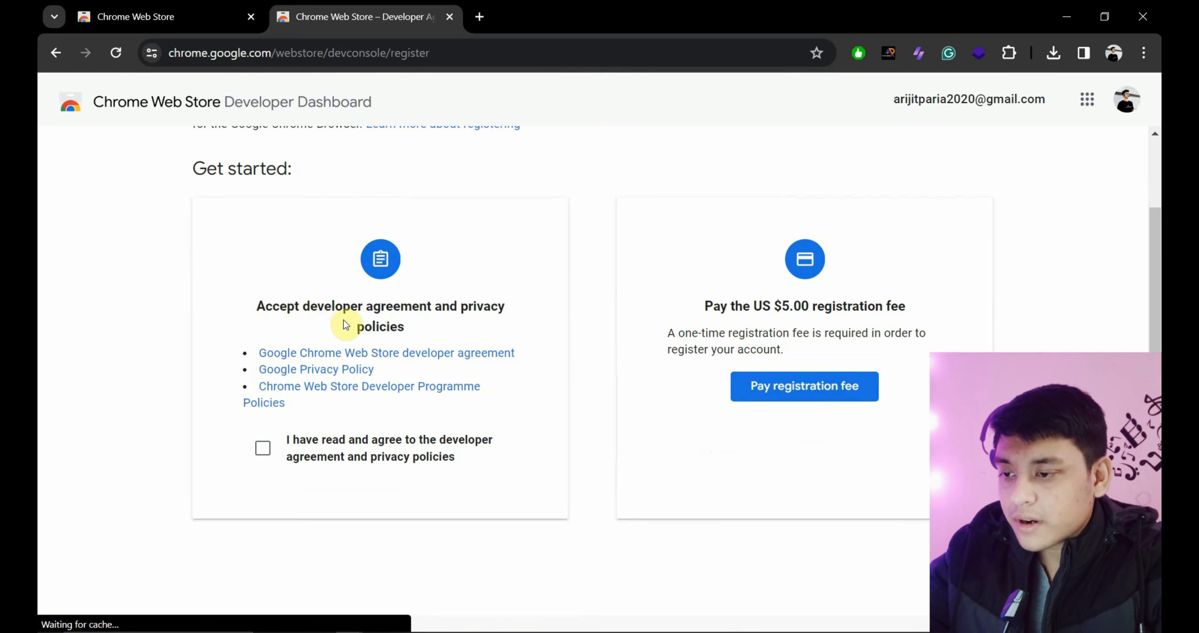
{"action": "left_click", "coordinate": [263, 447]}
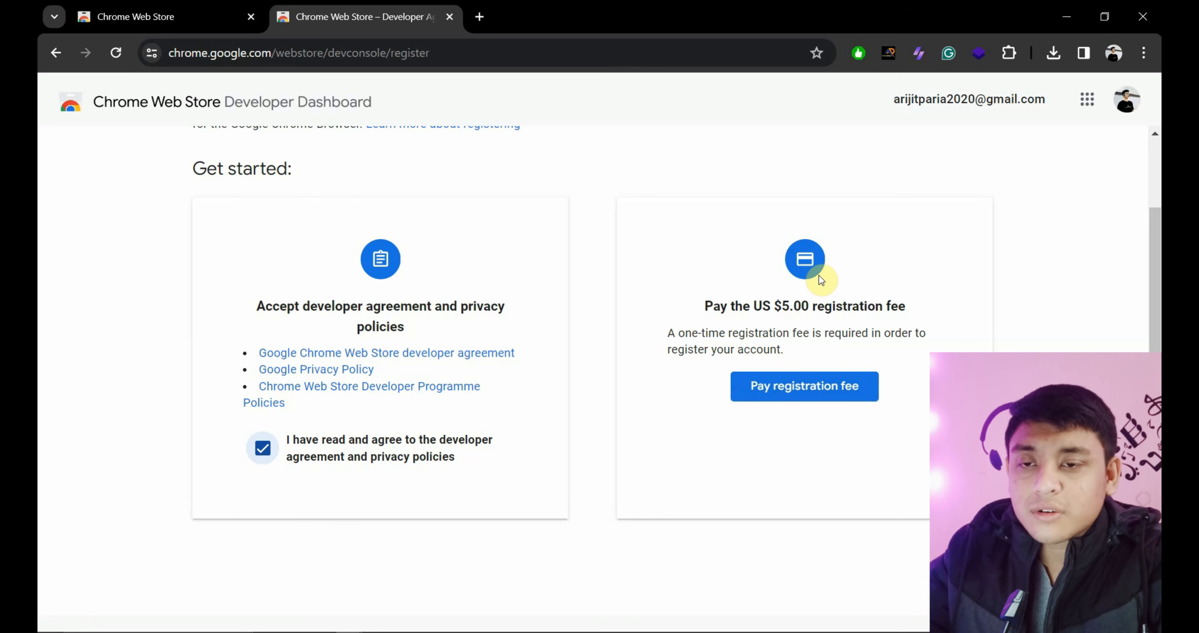
{"action": "left_click", "coordinate": [1142, 16]}
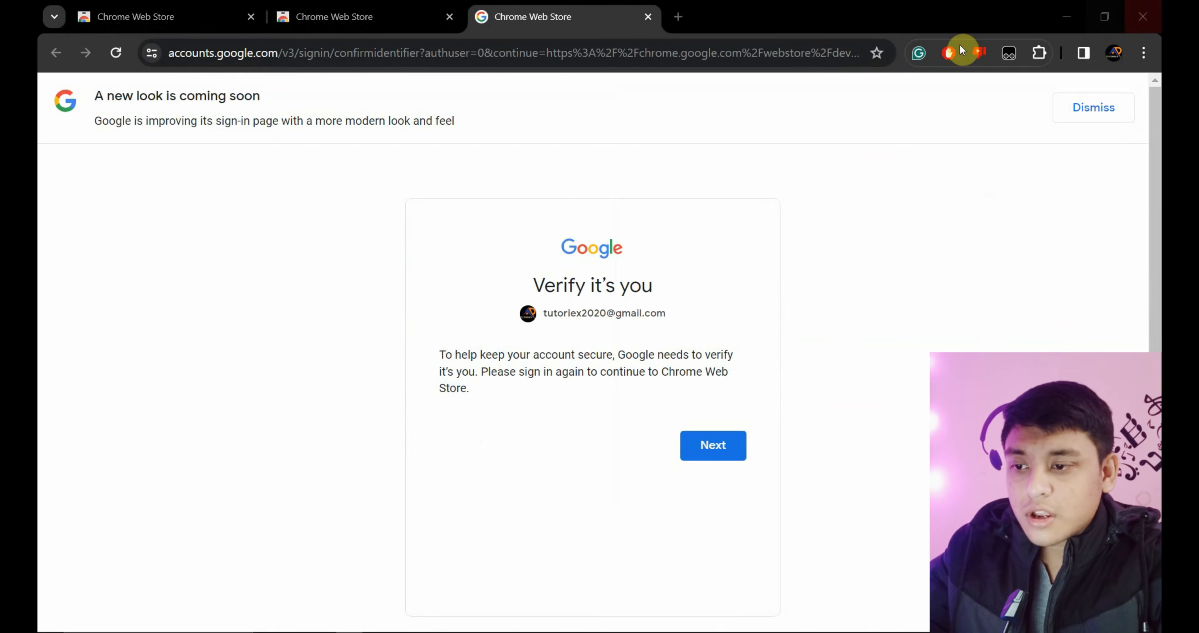
Verify the publisher account's sign-in, continue past the passkey page and skip the account suggestions to reach the Developer Dashboard
{"action": "left_click", "coordinate": [712, 444]}
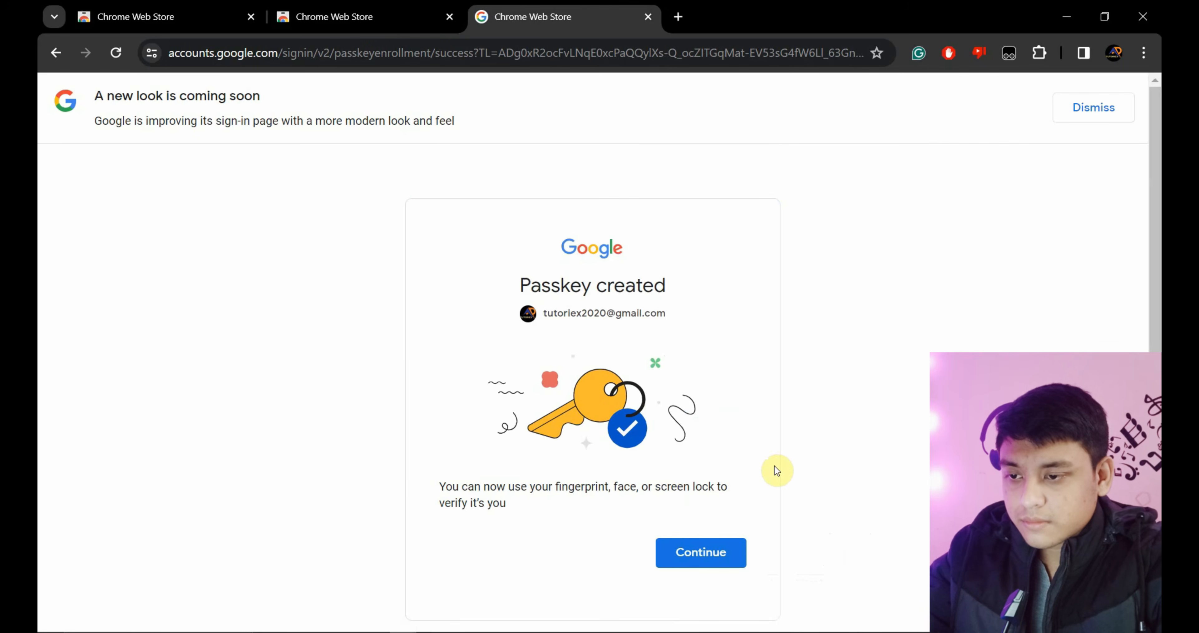
{"action": "scroll", "coordinate": [775, 466], "scroll_direction": "down", "scroll_amount": 1}
{"action": "left_click", "coordinate": [706, 516]}
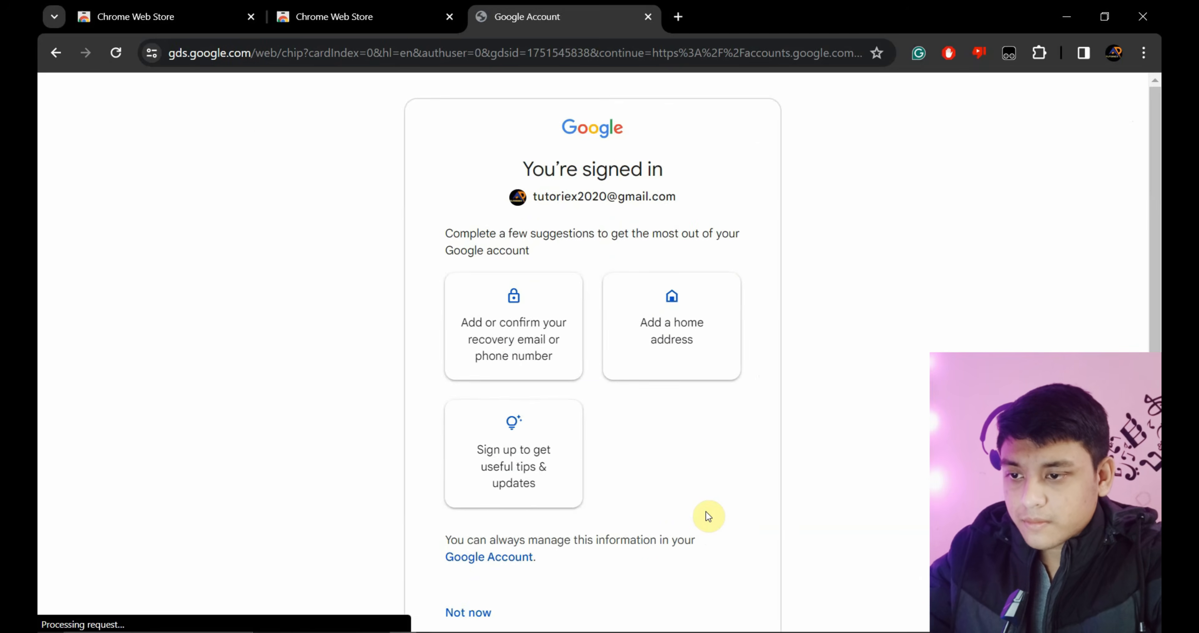
{"action": "scroll", "coordinate": [707, 513], "scroll_direction": "down", "scroll_amount": 1}
{"action": "left_click", "coordinate": [480, 557]}
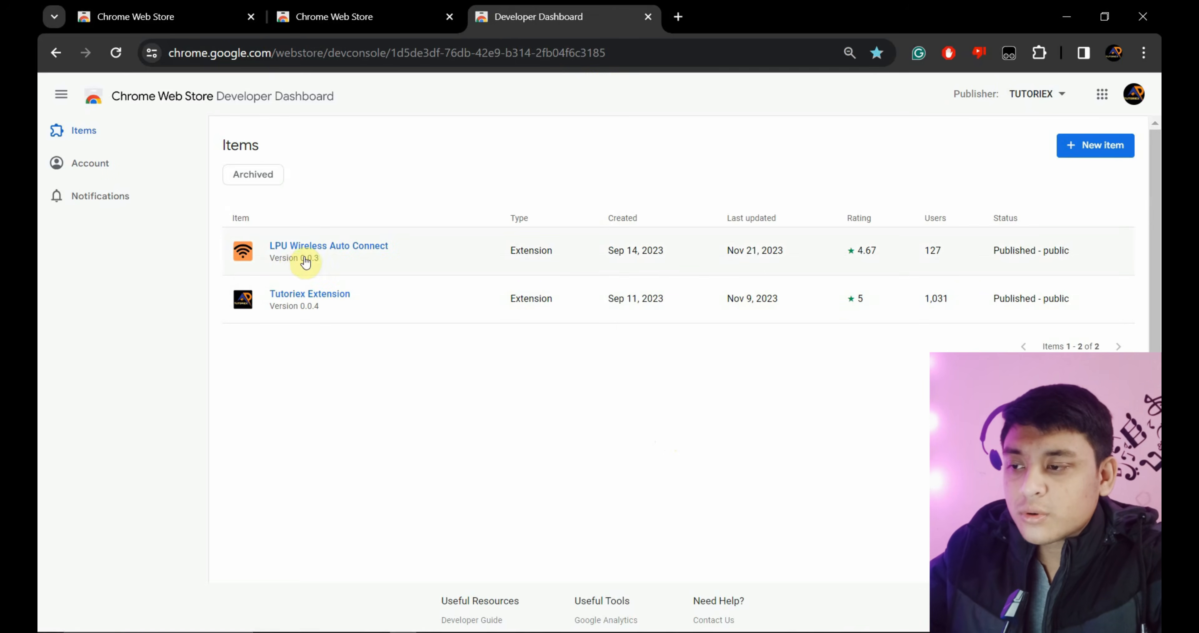
Open the Tutoriex Extension item and its public store page, and examine its user count
{"action": "left_click", "coordinate": [320, 254]}
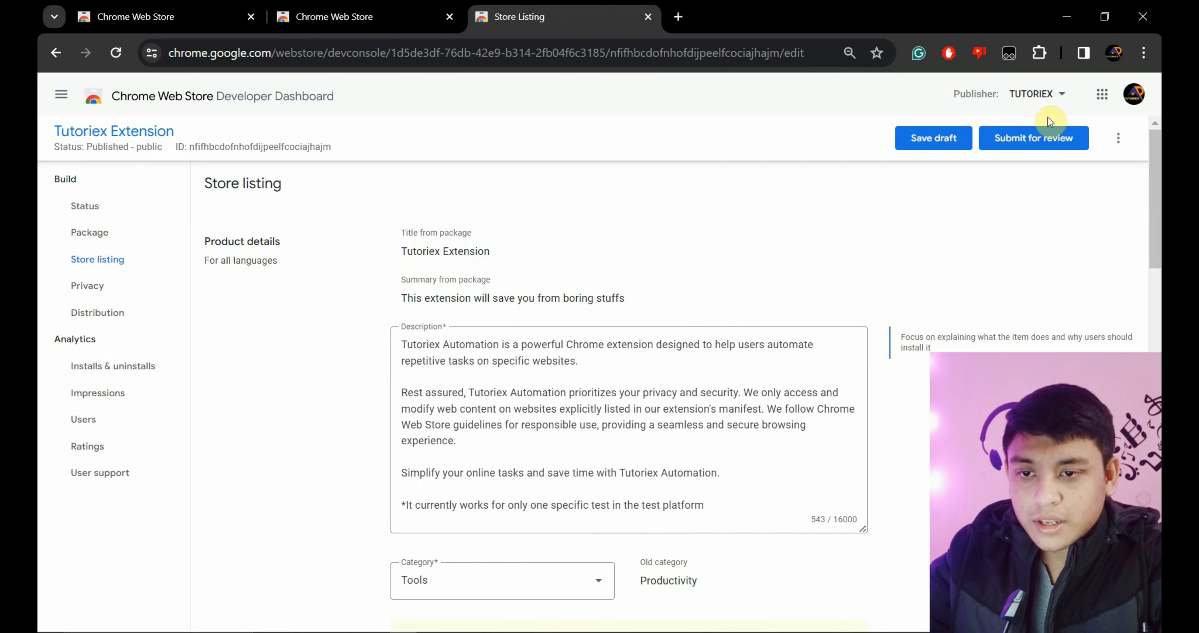
{"action": "left_click", "coordinate": [91, 136]}
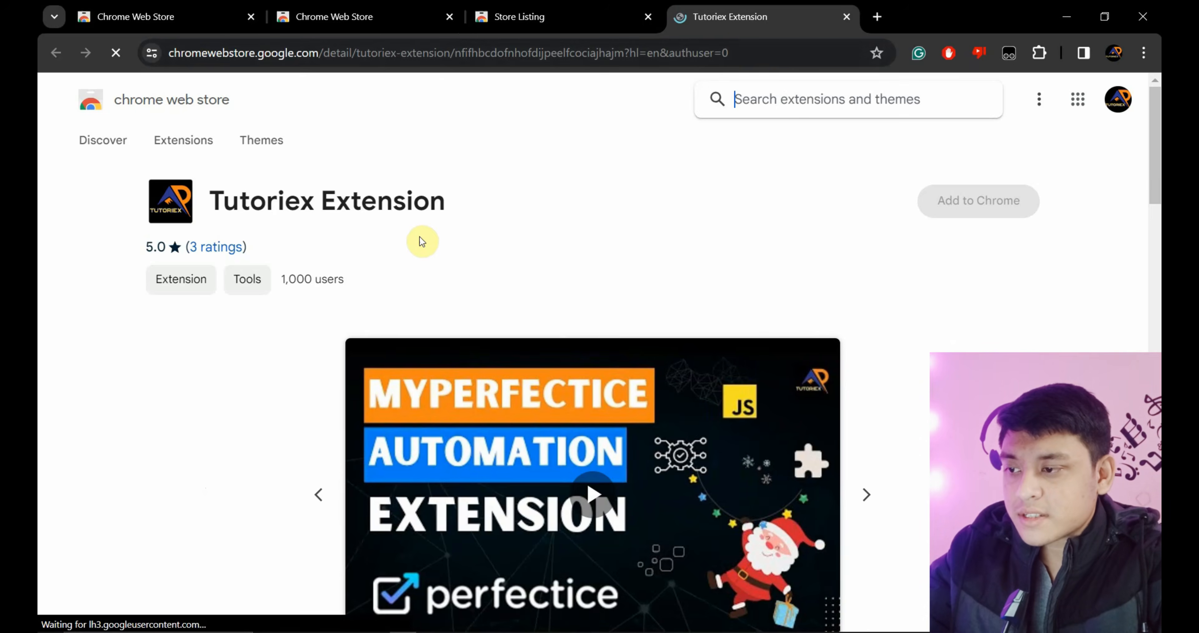
{"action": "scroll", "coordinate": [422, 241], "scroll_direction": "down", "scroll_amount": 1}
{"action": "left_click_drag", "start_coordinate": [281, 217], "coordinate": [388, 215]}
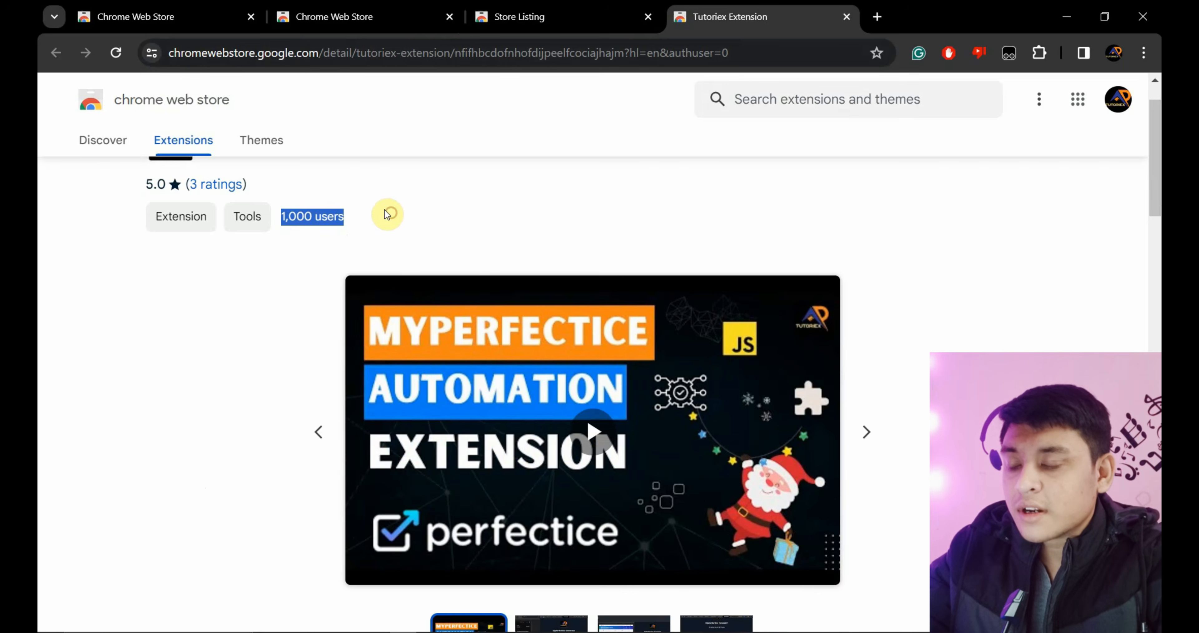
{"action": "scroll", "coordinate": [387, 214], "scroll_direction": "up", "scroll_amount": 1}
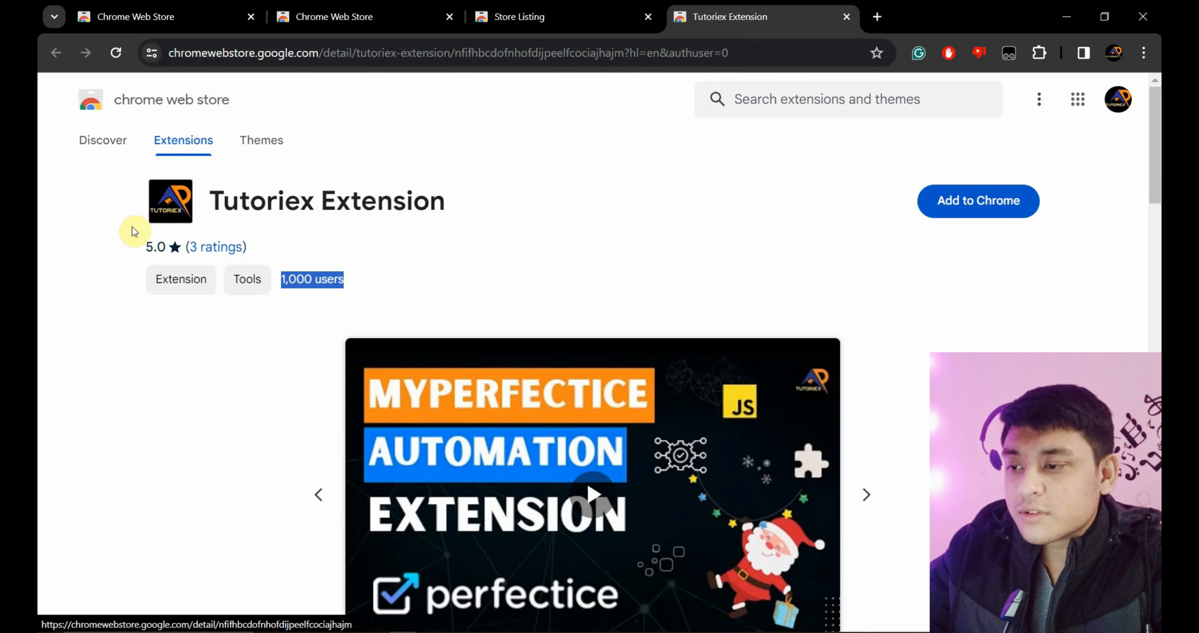
{"action": "left_click", "coordinate": [322, 282]}
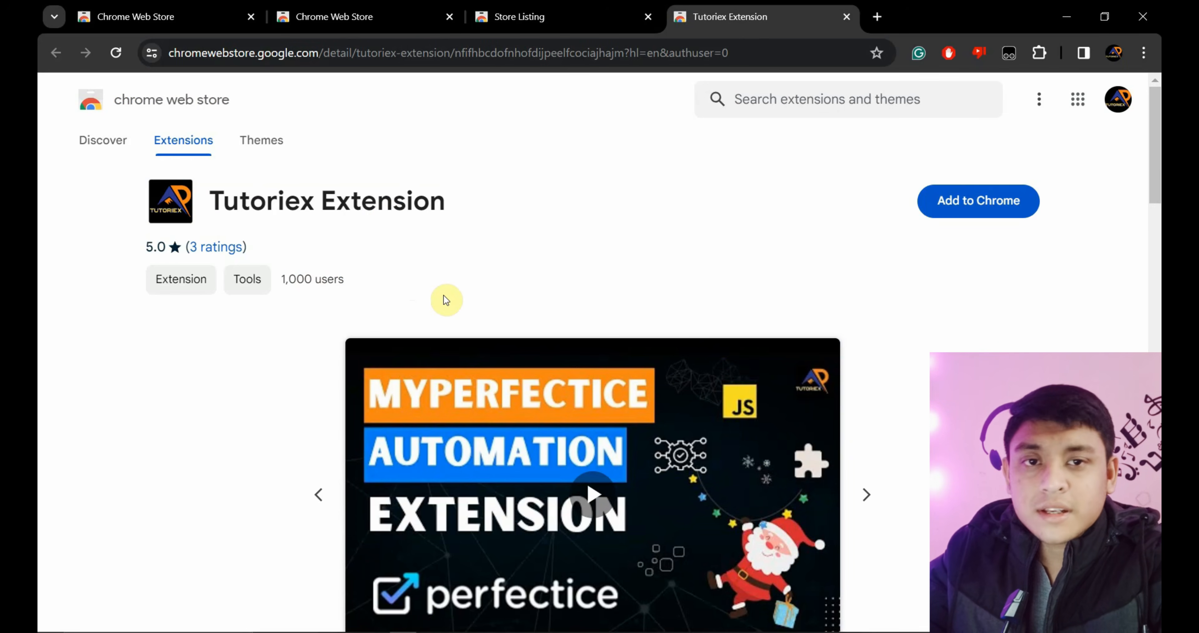
Return to the Developer Dashboard's item list and start adding a new item
{"action": "left_click", "coordinate": [587, 13]}
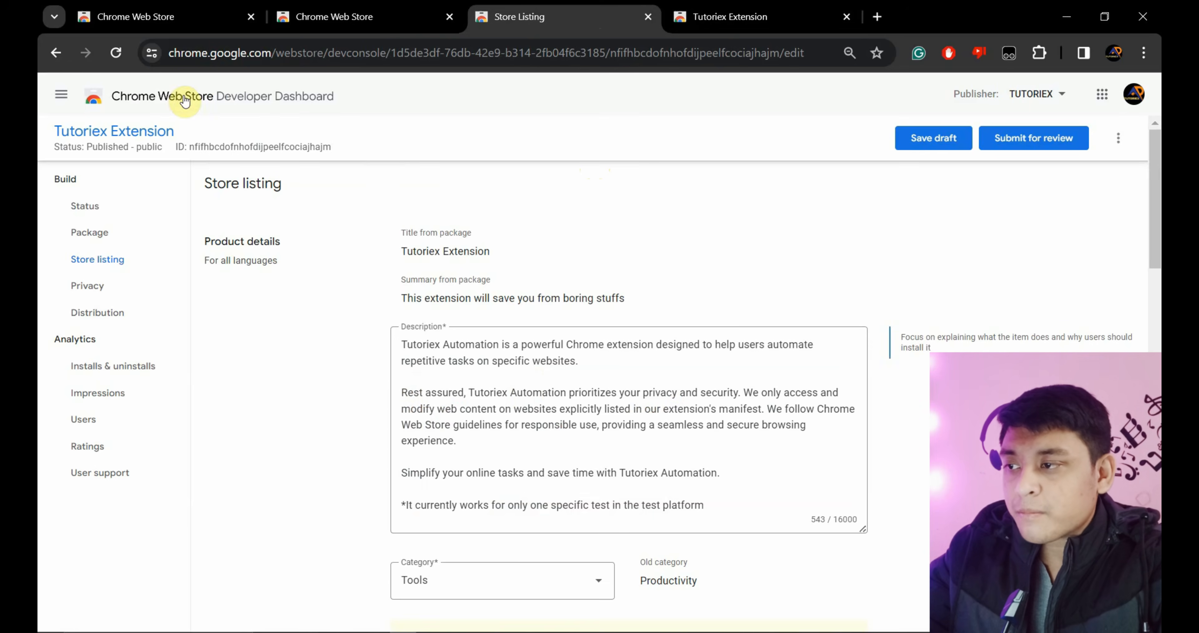
{"action": "left_click", "coordinate": [56, 53]}
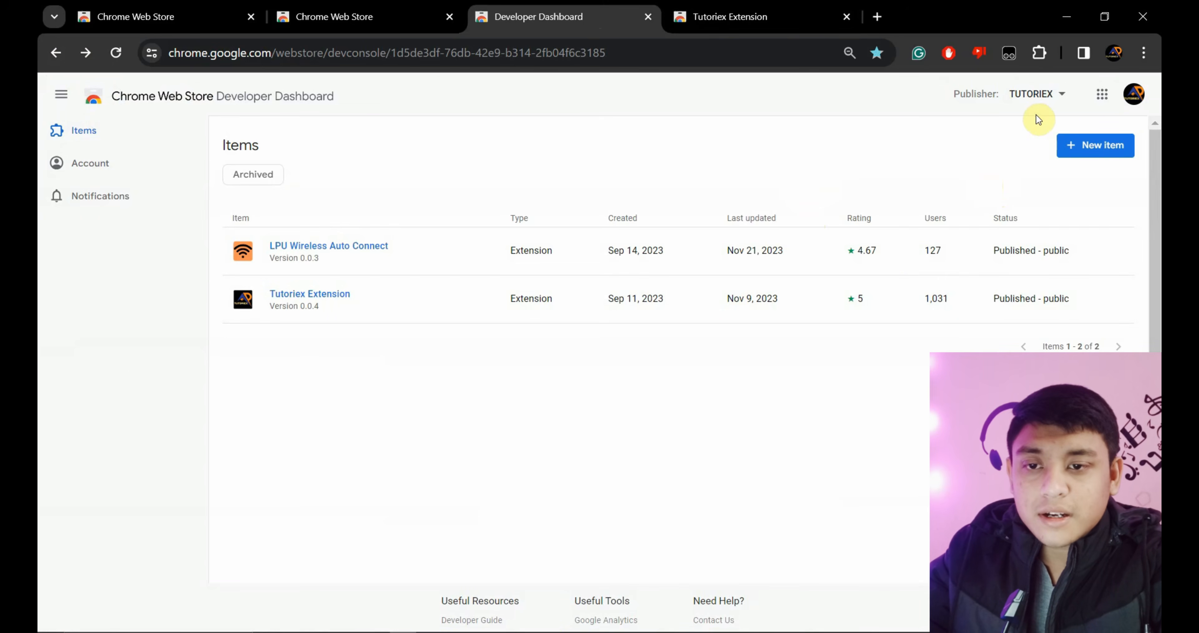
{"action": "left_click", "coordinate": [1085, 154]}
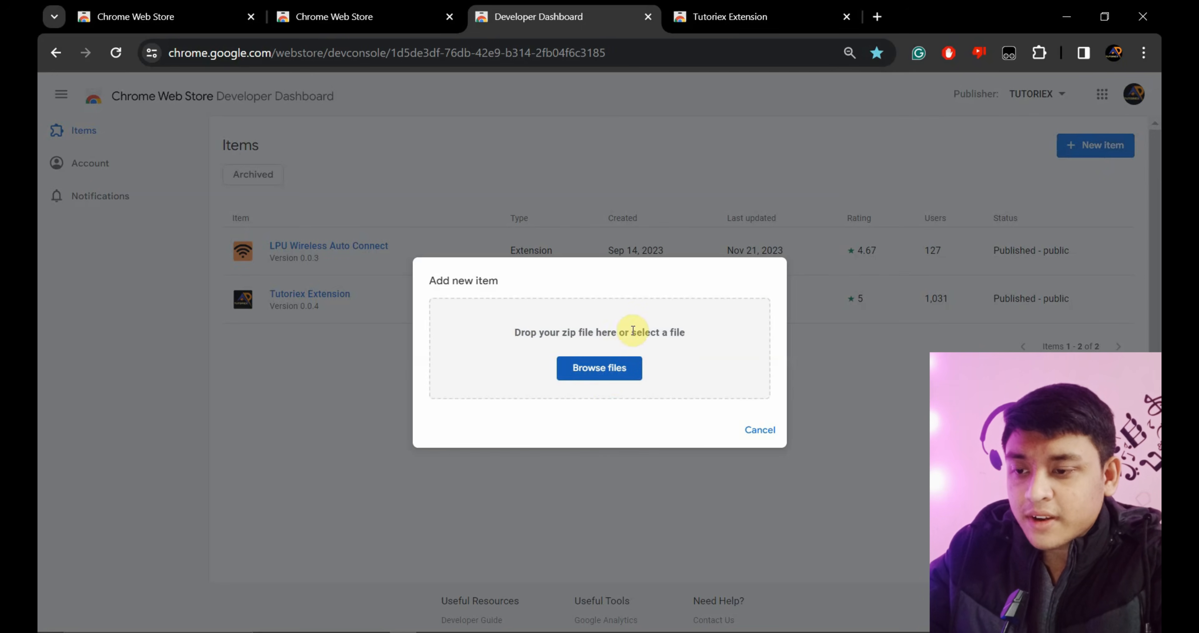
Switch to File Explorer, open the "project 01 - input extension" folder inside chrome-extension-101-master and select manifest.json
{"action": "left_click", "coordinate": [295, 621]}
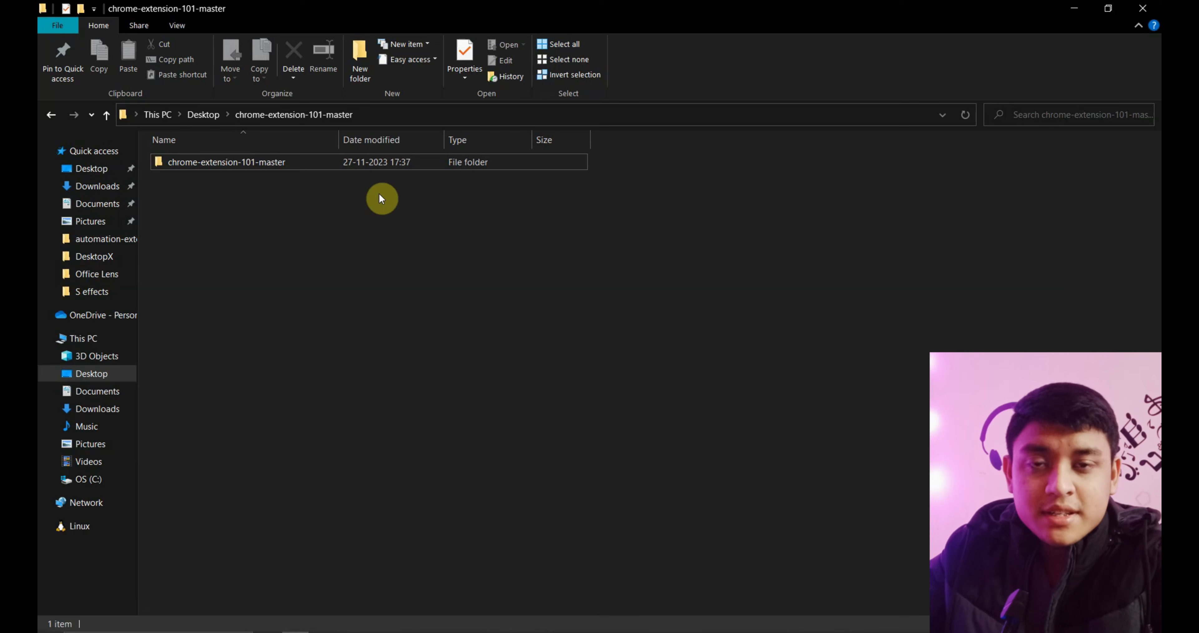
{"action": "double_click", "coordinate": [273, 161]}
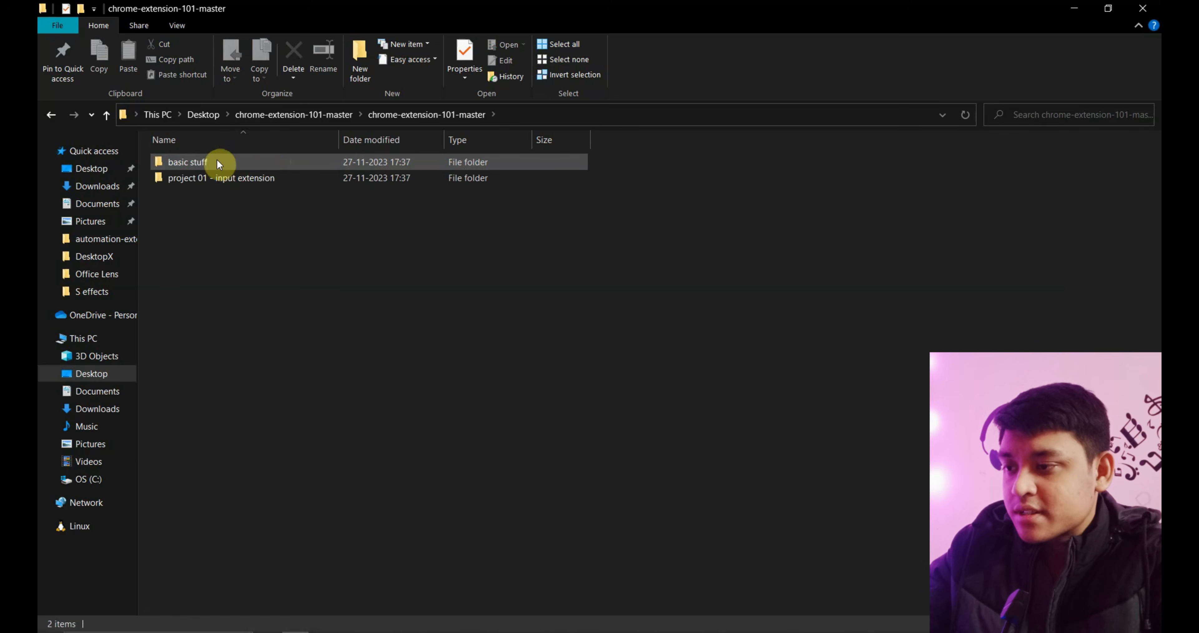
{"action": "double_click", "coordinate": [182, 179]}
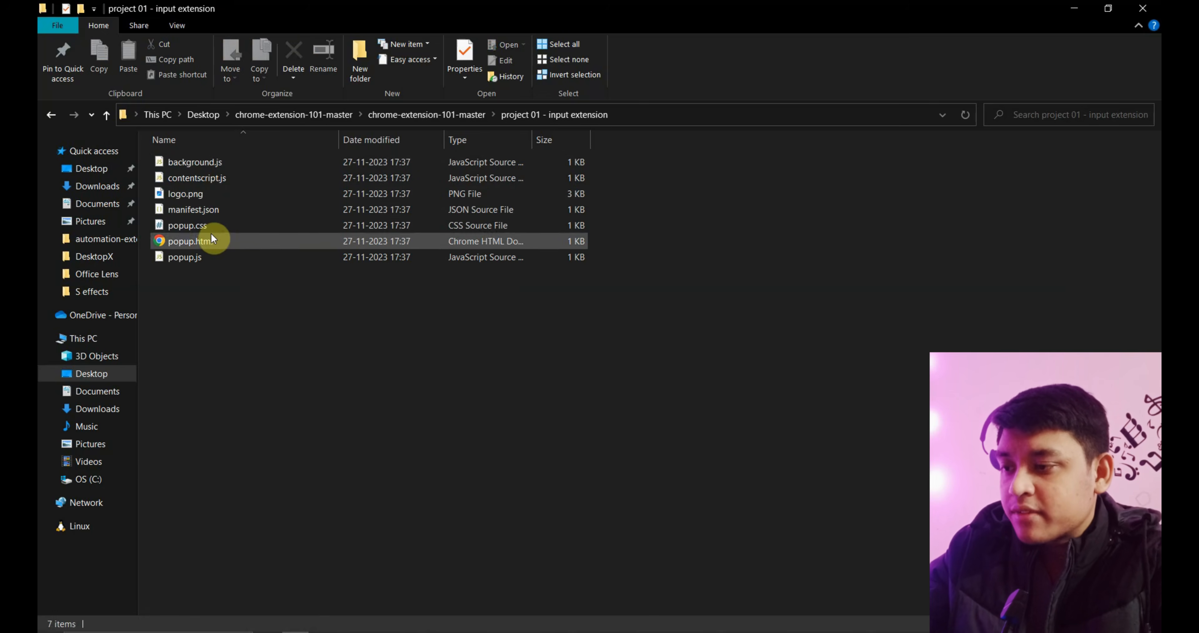
{"action": "left_click", "coordinate": [189, 212]}
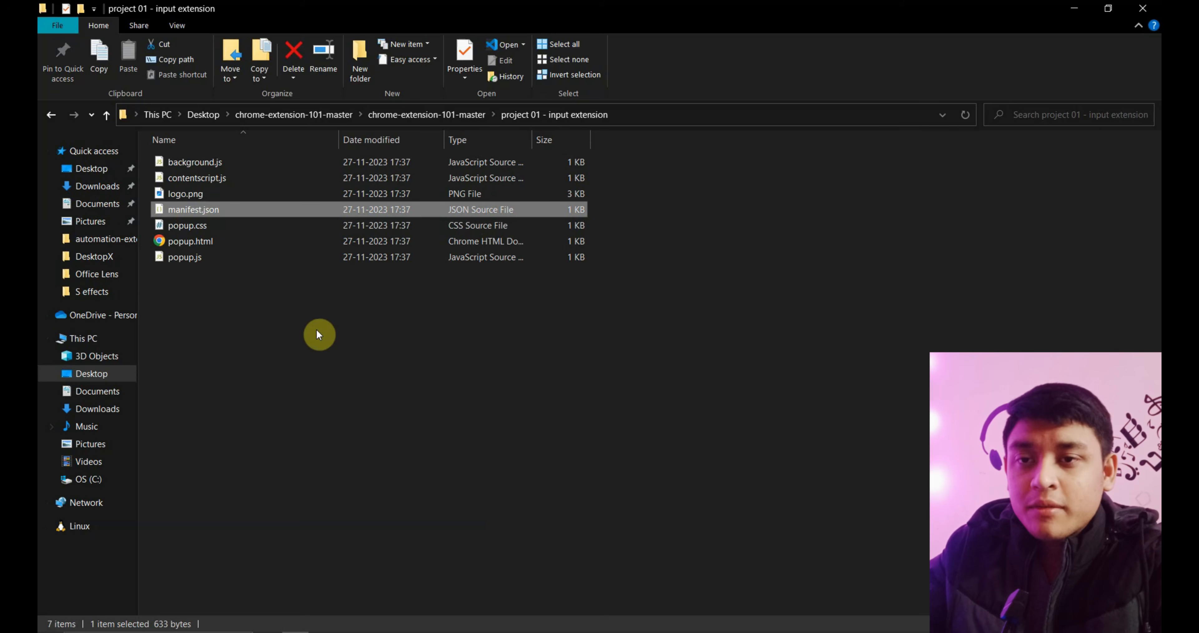
Compress the "project 01 - input extension" folder into a ZIP archive named "project 01 - input extension.zip" and select the archive
{"action": "left_click", "coordinate": [107, 113]}
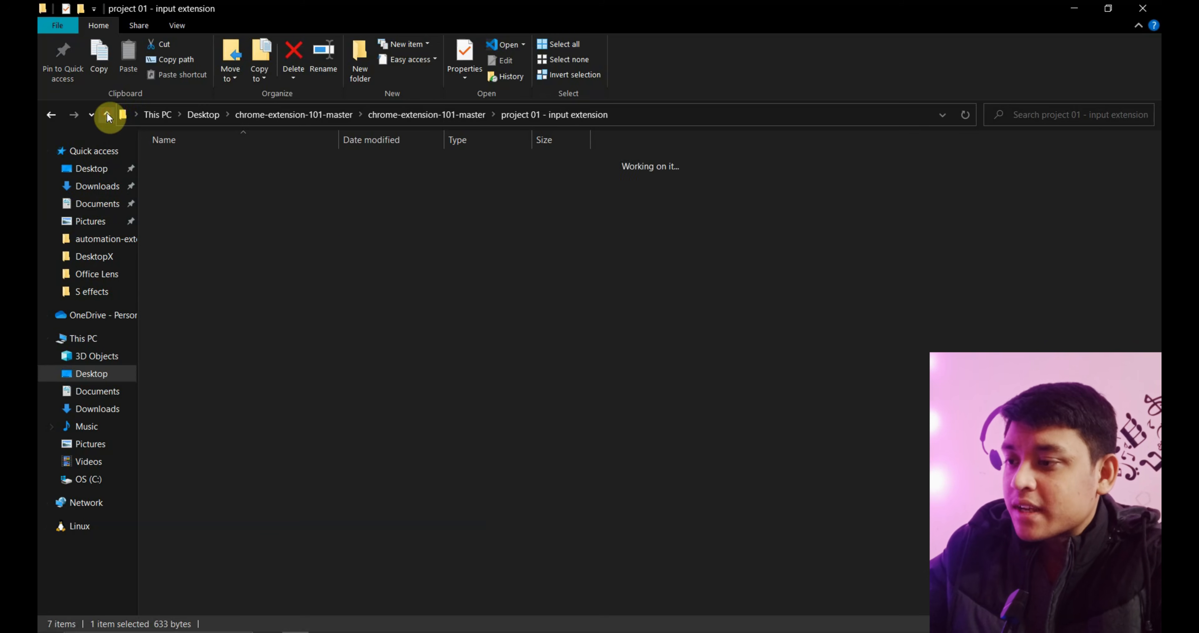
{"action": "right_click", "coordinate": [199, 178]}
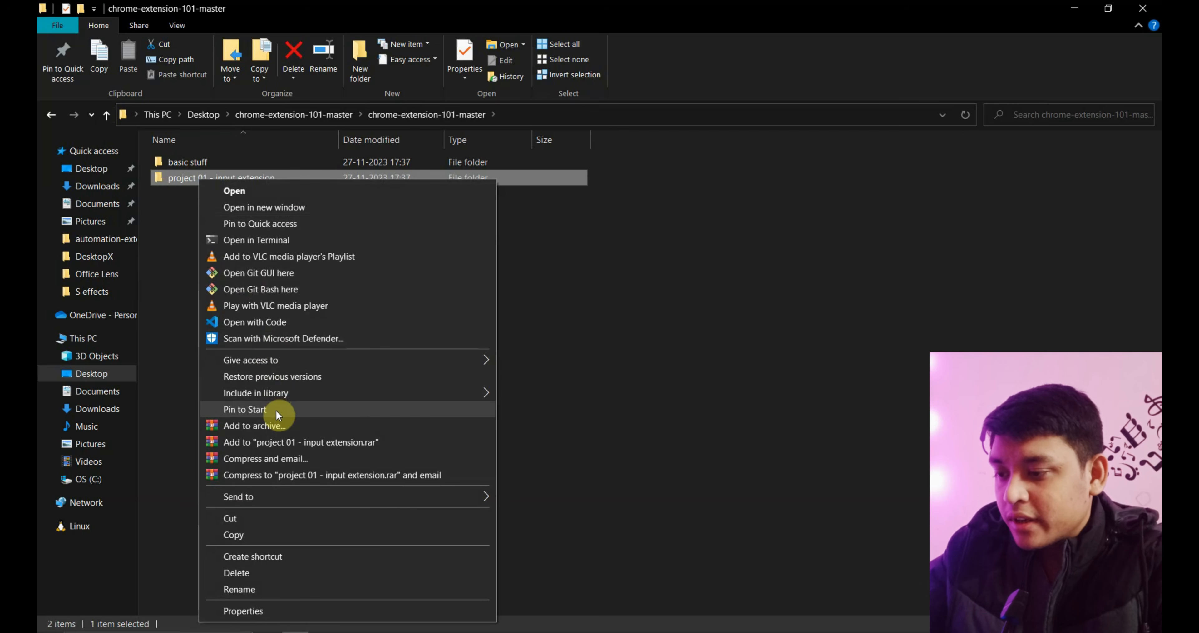
{"action": "left_click", "coordinate": [261, 429]}
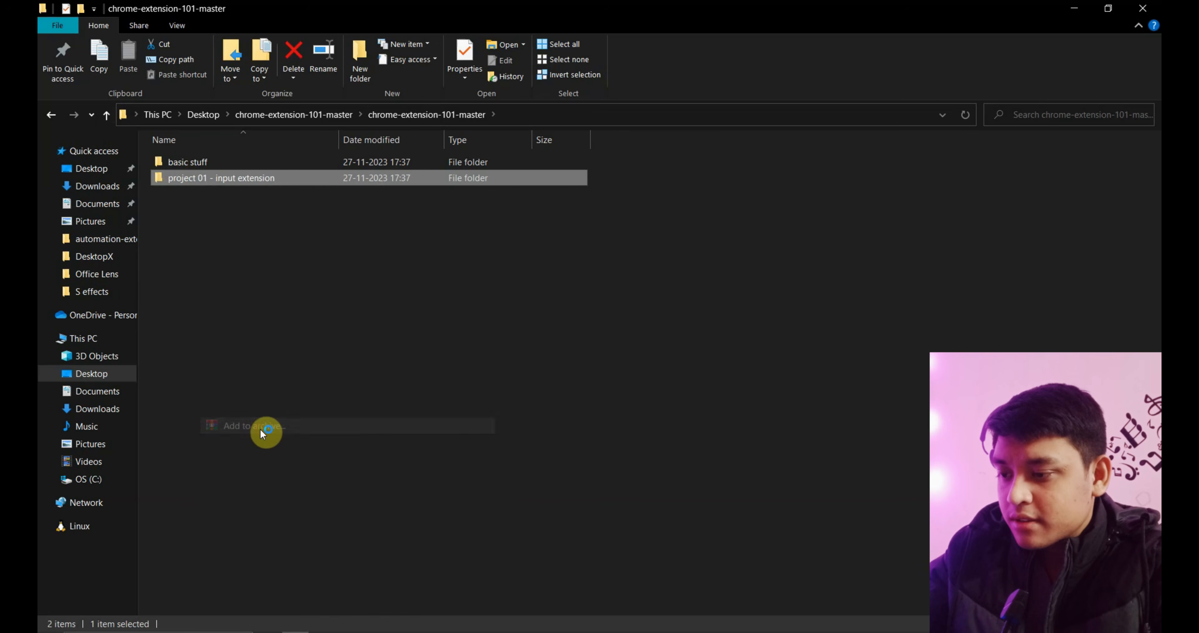
{"action": "left_click", "coordinate": [547, 307]}
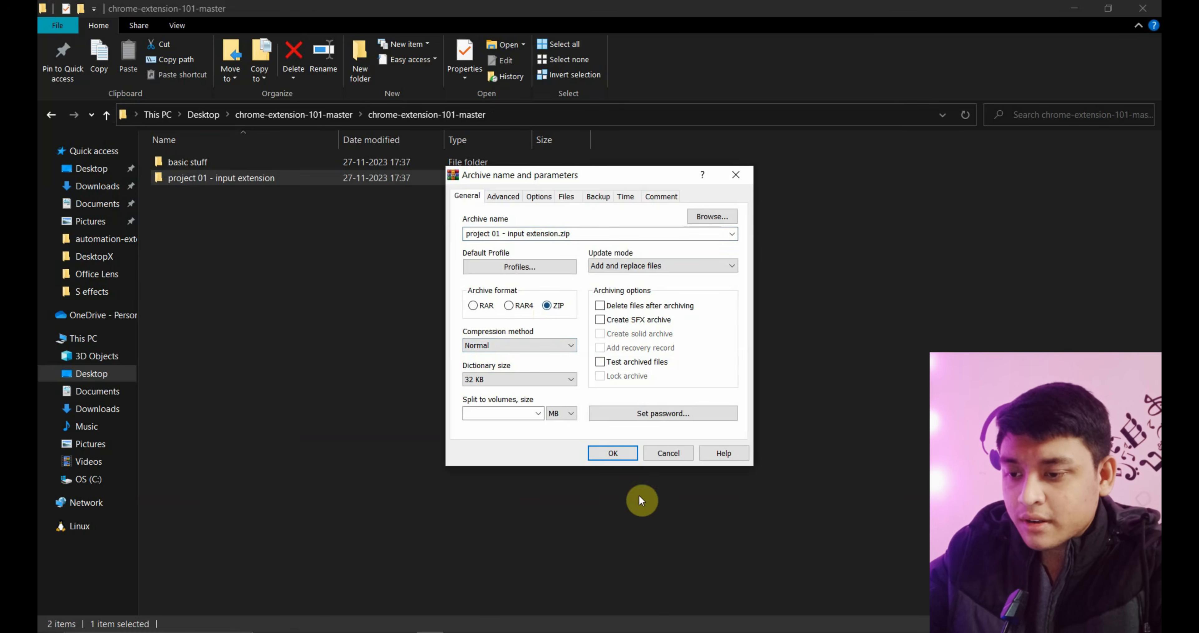
{"action": "left_click", "coordinate": [612, 454]}
{"action": "left_click", "coordinate": [175, 230]}
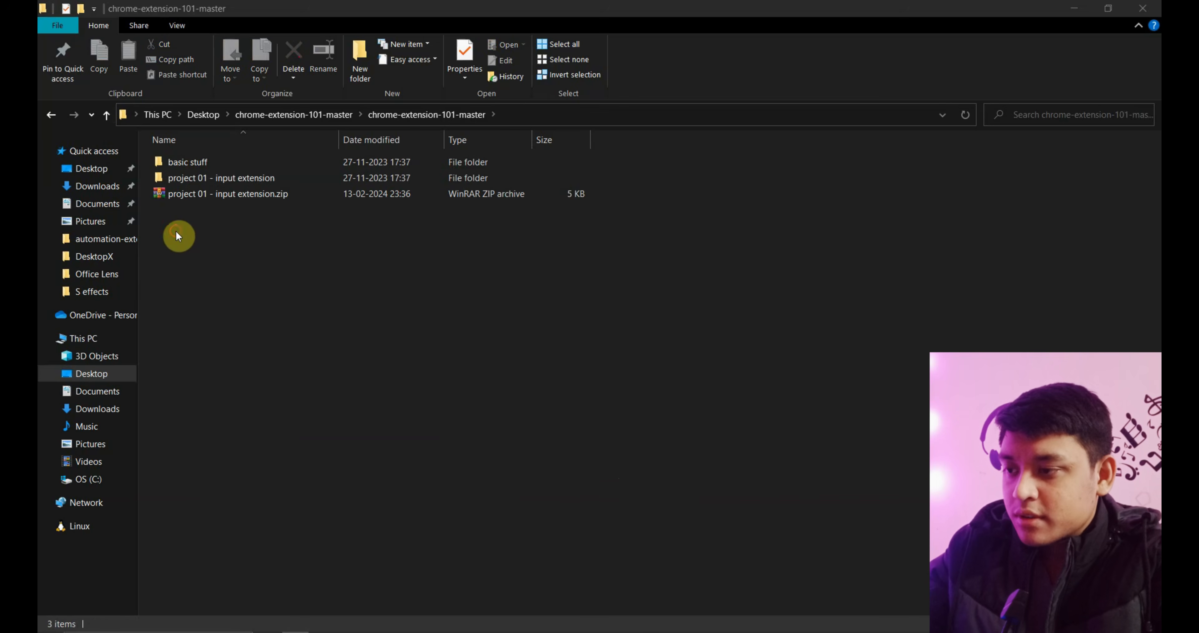
{"action": "left_click", "coordinate": [222, 193]}
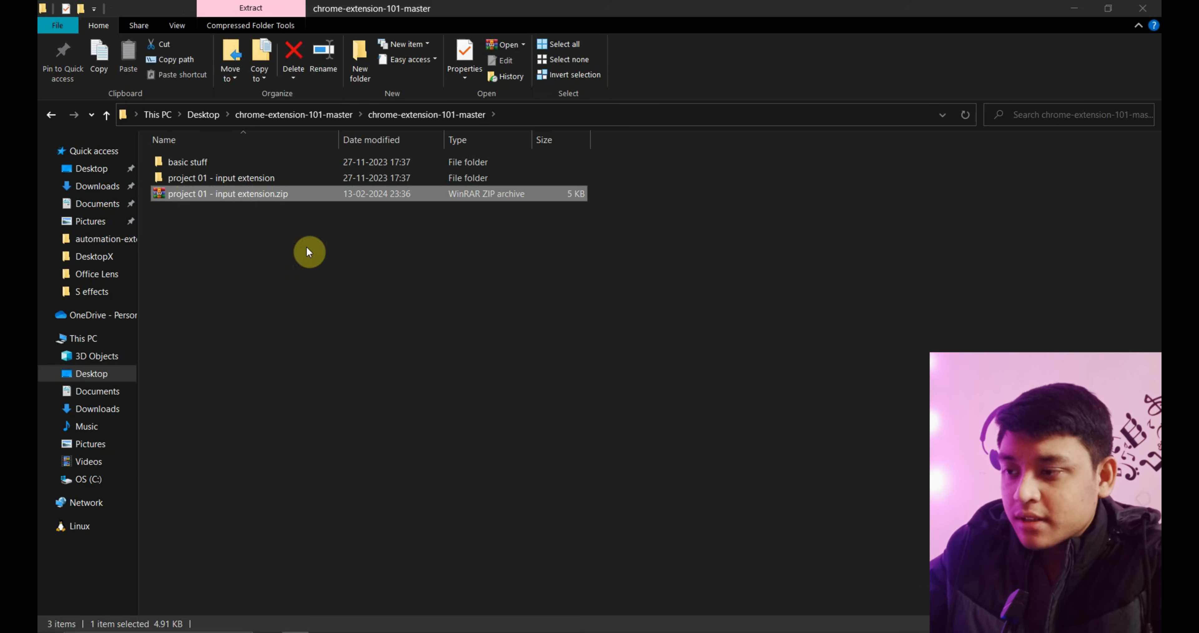
Switch to the Developer Dashboard and upload "project 01 - input extension.zip" from the Desktop's chrome-extension-101-master folder as the new item
{"action": "left_click", "coordinate": [1074, 8]}
{"action": "left_click", "coordinate": [612, 368]}
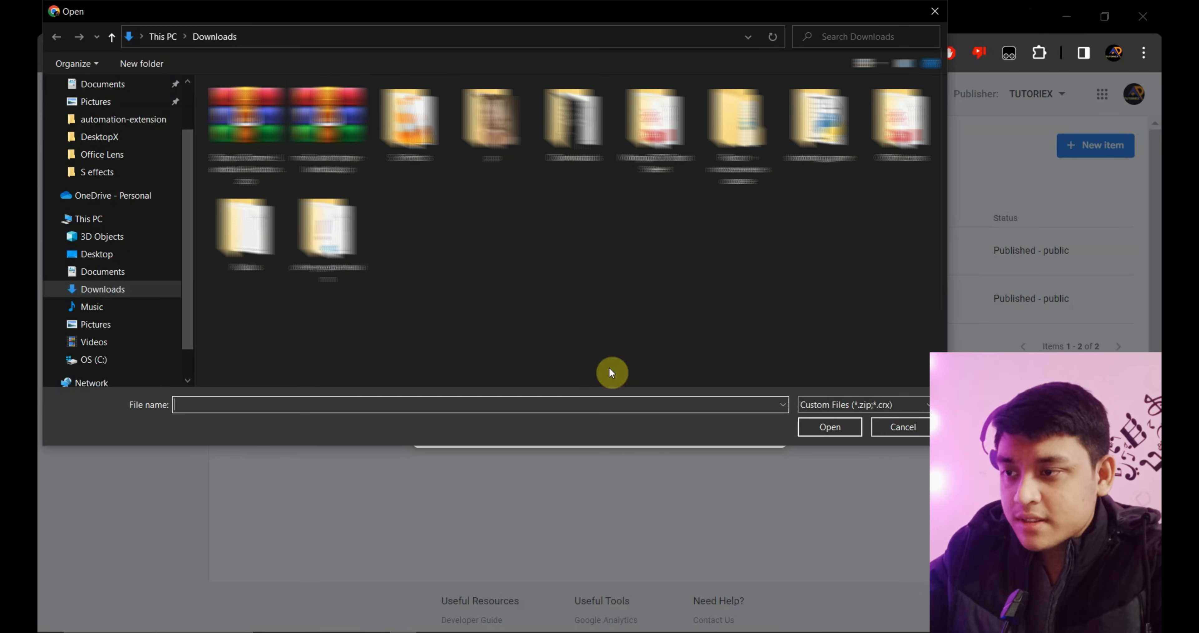
{"action": "left_click", "coordinate": [103, 262]}
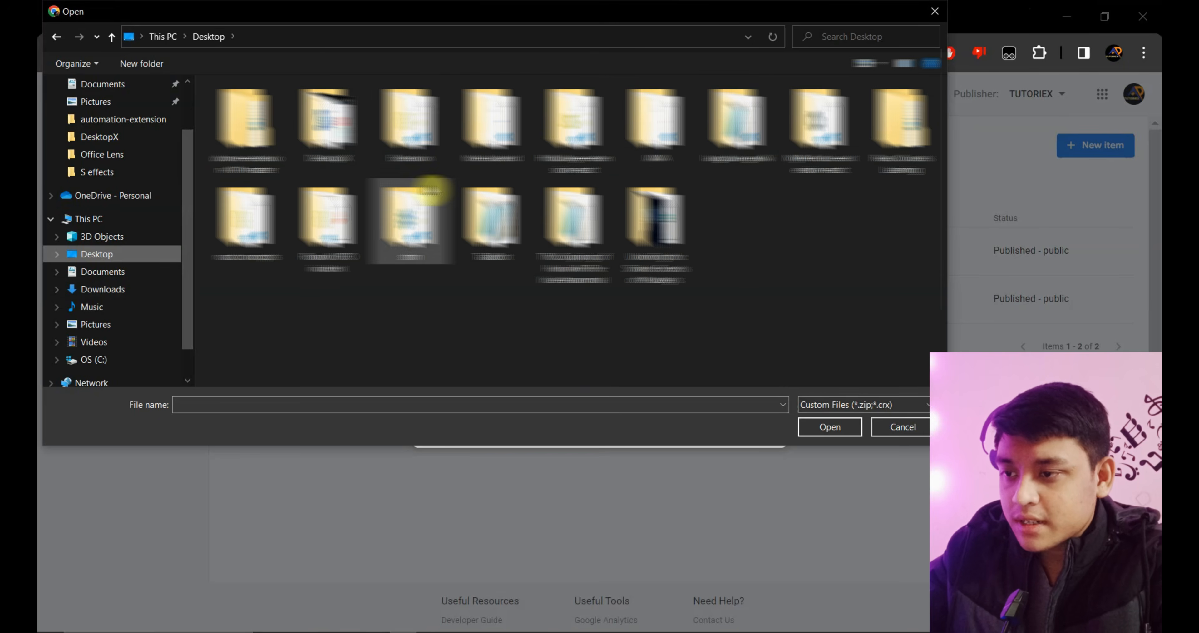
{"action": "double_click", "coordinate": [250, 137]}
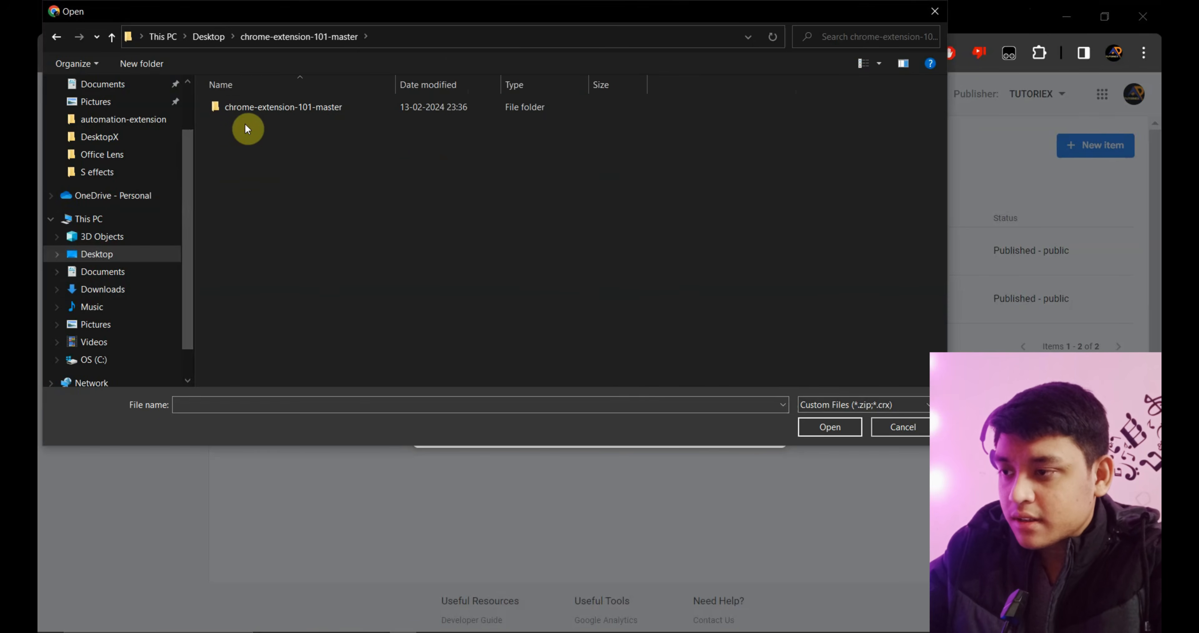
{"action": "double_click", "coordinate": [246, 108]}
{"action": "double_click", "coordinate": [254, 142]}
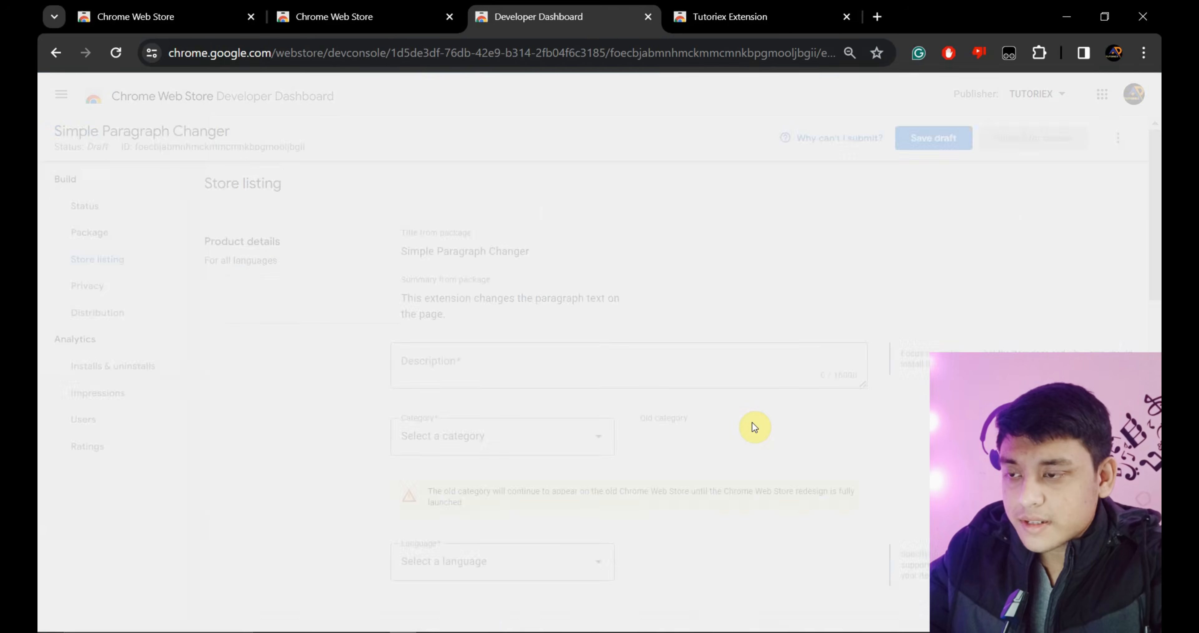
Leave the description empty, look through the available categories and set the store listing's category to Education
{"action": "scroll", "coordinate": [752, 421], "scroll_direction": "down", "scroll_amount": 1}
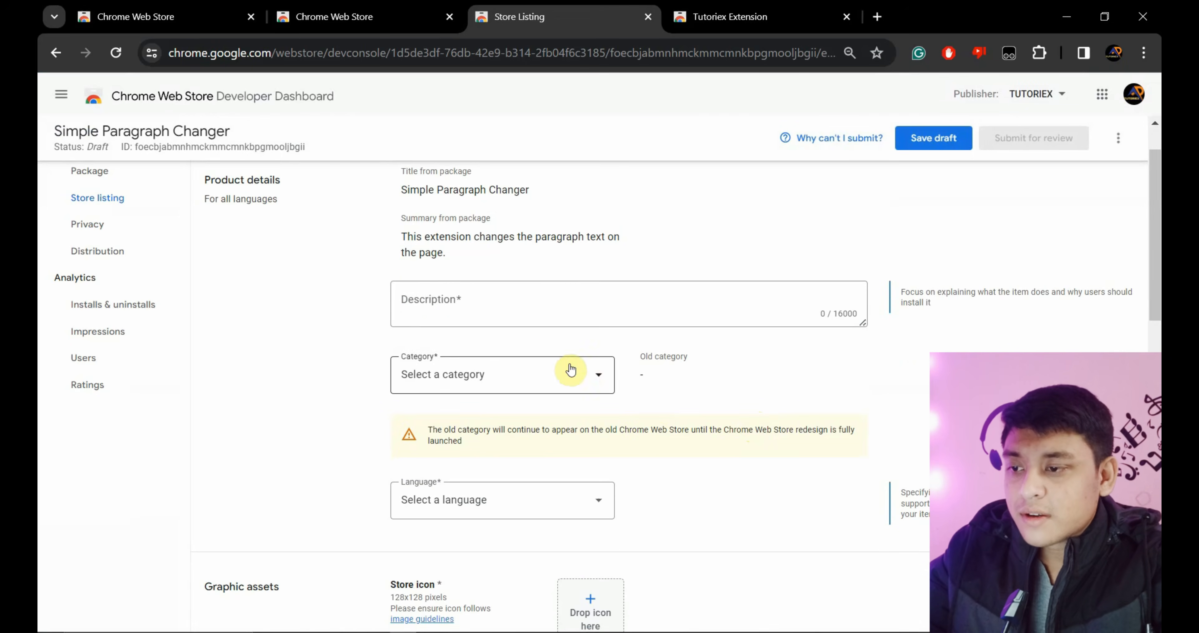
{"action": "left_click", "coordinate": [519, 311]}
{"action": "scroll", "coordinate": [519, 314], "scroll_direction": "down", "scroll_amount": 1}
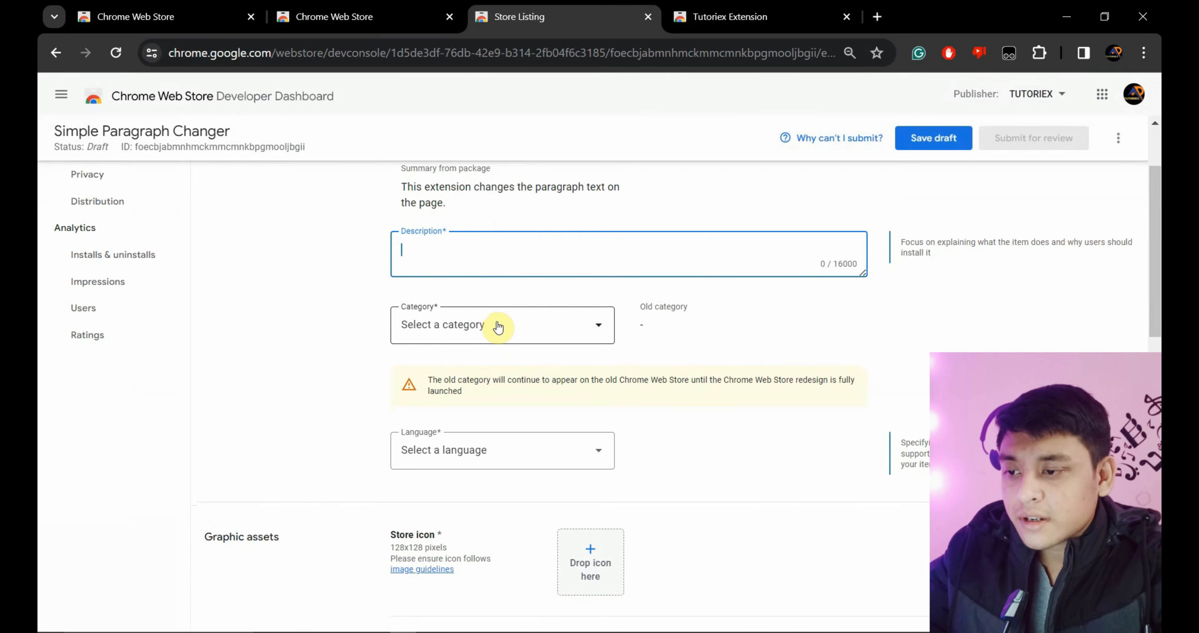
{"action": "left_click", "coordinate": [491, 329]}
{"action": "scroll", "coordinate": [492, 331], "scroll_direction": "down", "scroll_amount": 1}
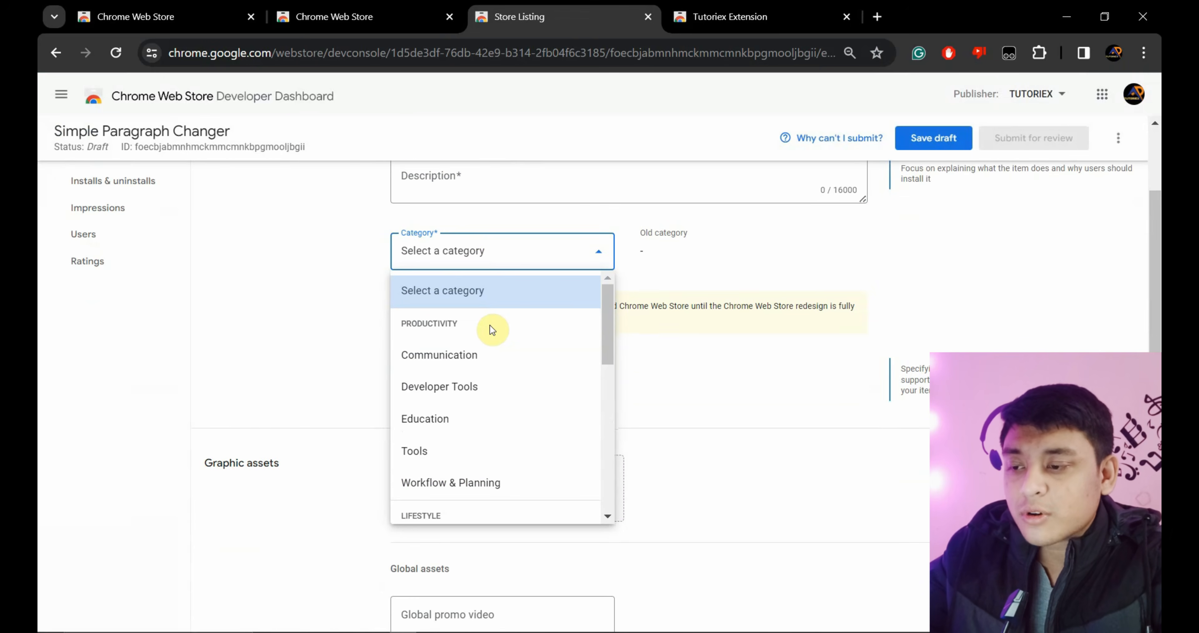
{"action": "scroll", "coordinate": [479, 432], "scroll_direction": "down", "scroll_amount": 1}
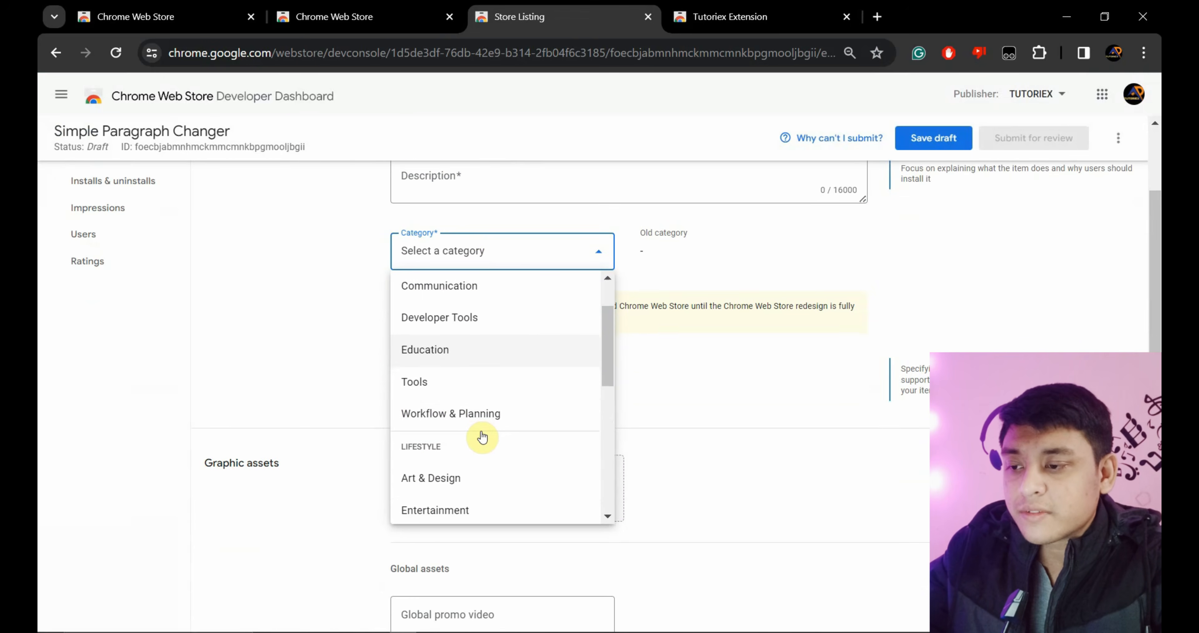
{"action": "scroll", "coordinate": [482, 436], "scroll_direction": "down", "scroll_amount": 2}
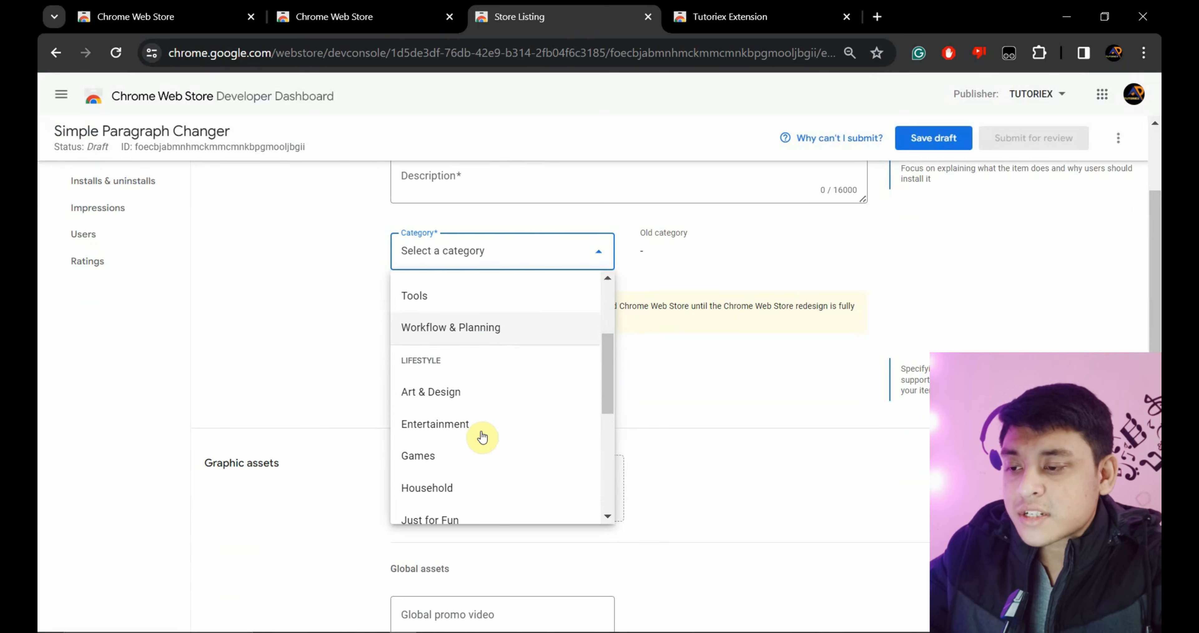
{"action": "scroll", "coordinate": [482, 436], "scroll_direction": "down", "scroll_amount": 4}
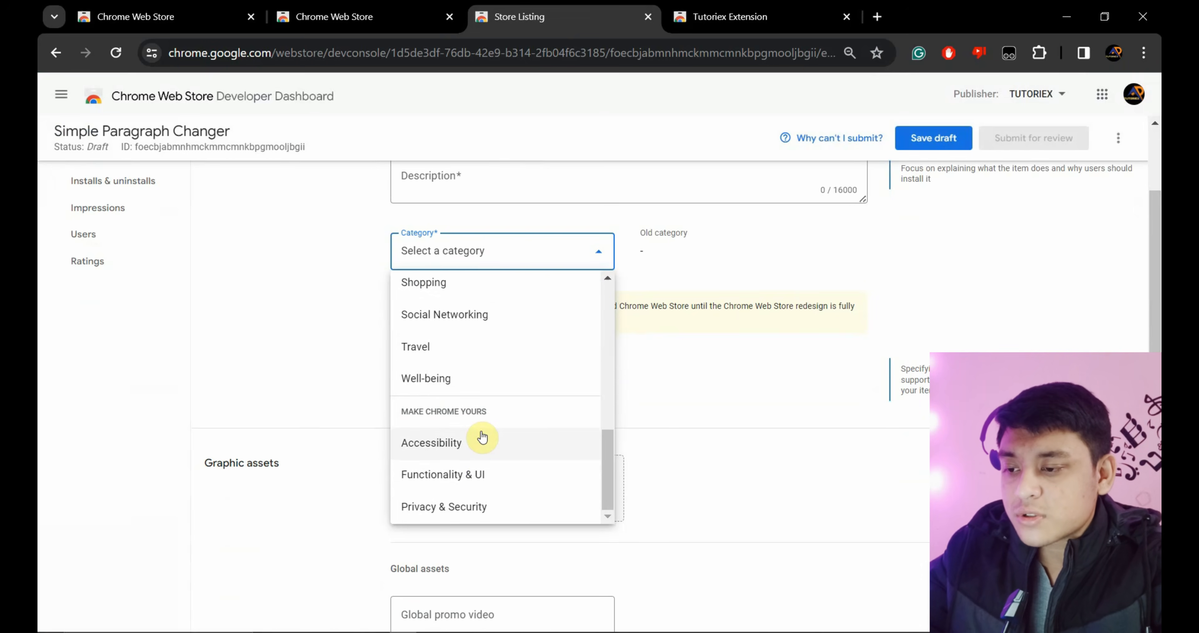
{"action": "scroll", "coordinate": [481, 437], "scroll_direction": "up", "scroll_amount": 8}
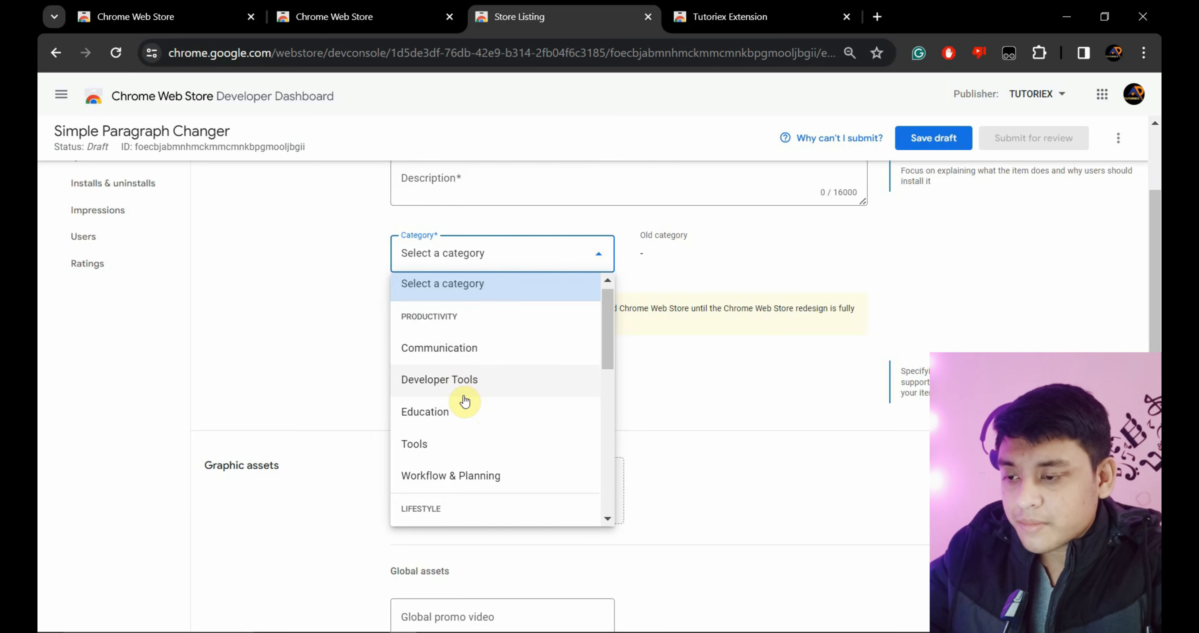
{"action": "left_click", "coordinate": [452, 411]}
Set the store listing's language to English (United States)
{"action": "scroll", "coordinate": [482, 408], "scroll_direction": "down", "scroll_amount": 2}
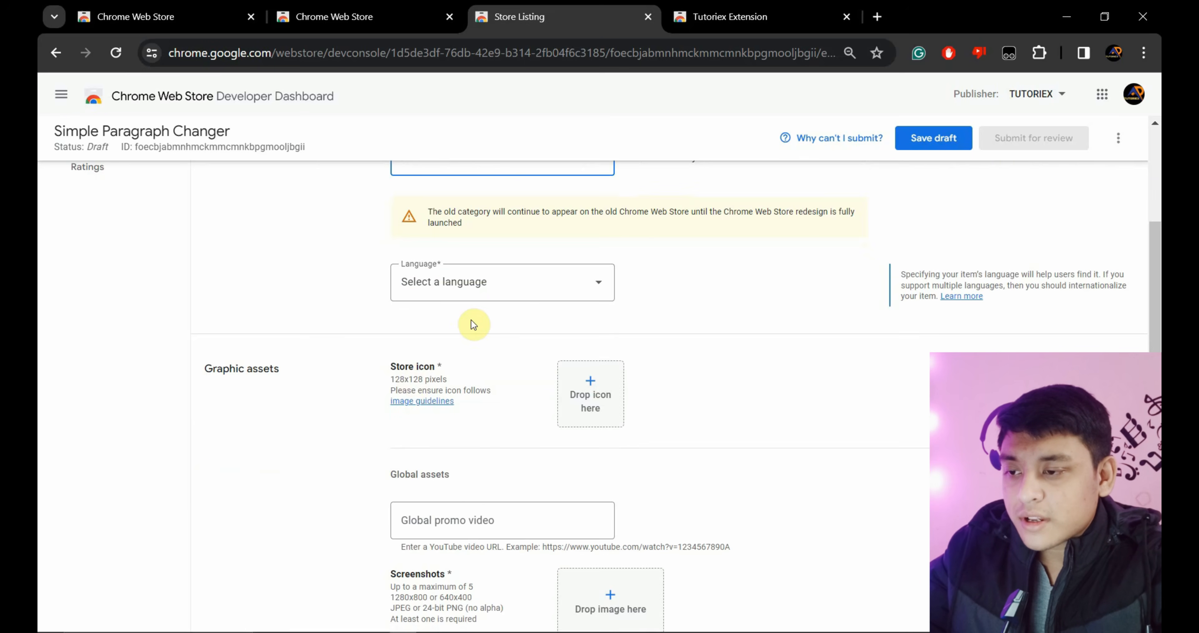
{"action": "left_click", "coordinate": [476, 282]}
{"action": "scroll", "coordinate": [439, 437], "scroll_direction": "down", "scroll_amount": 5}
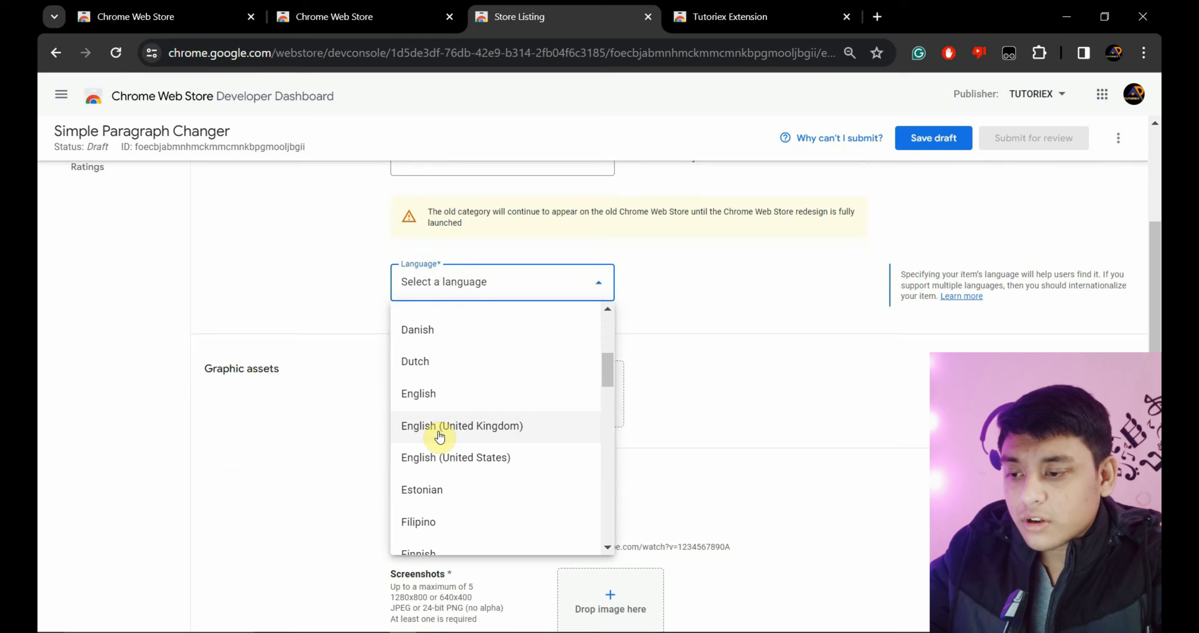
{"action": "left_click", "coordinate": [428, 457]}
Examine the store icon's size requirement and the global asset fields in the listing's graphic assets
{"action": "scroll", "coordinate": [672, 389], "scroll_direction": "down", "scroll_amount": 3}
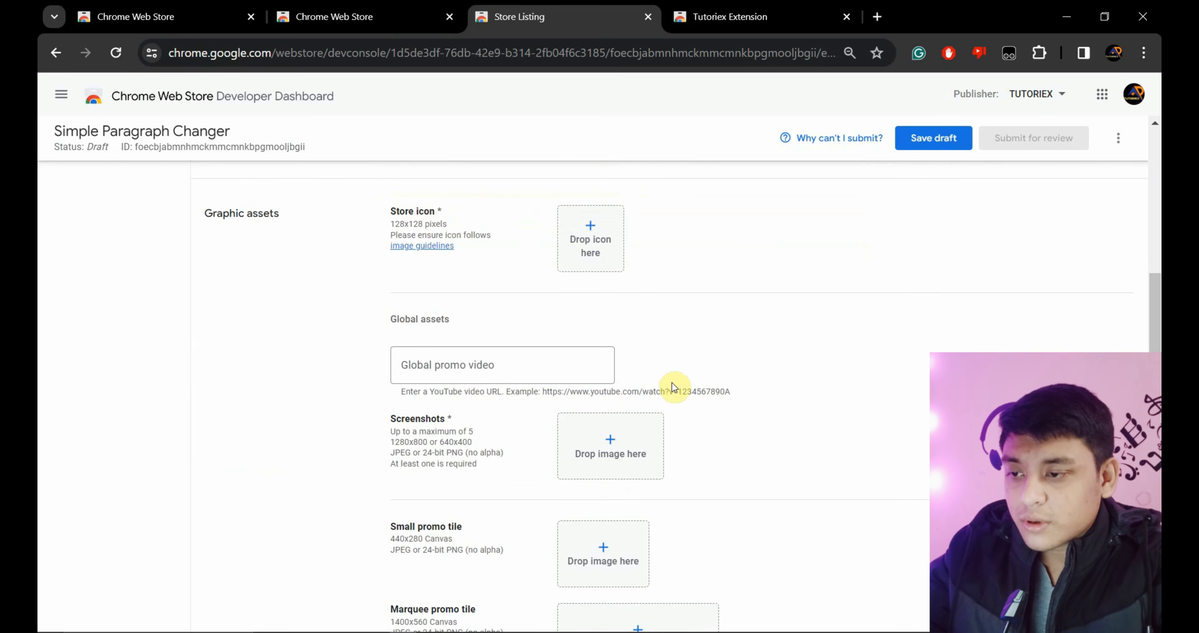
{"action": "left_click_drag", "start_coordinate": [389, 214], "coordinate": [456, 229]}
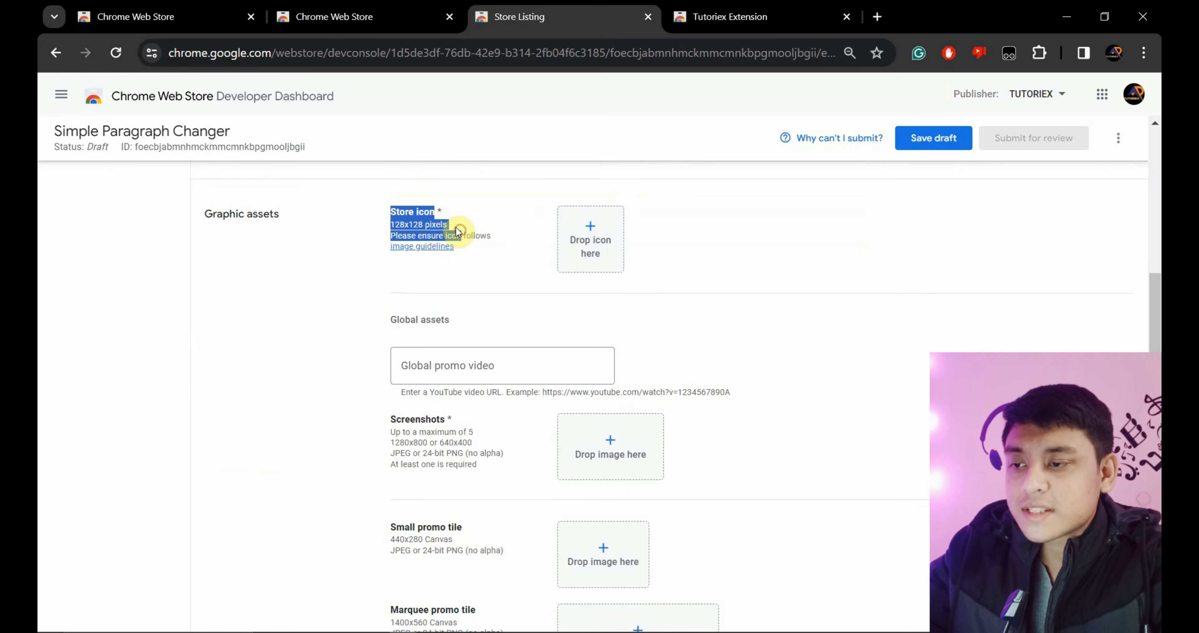
{"action": "left_click", "coordinate": [456, 229]}
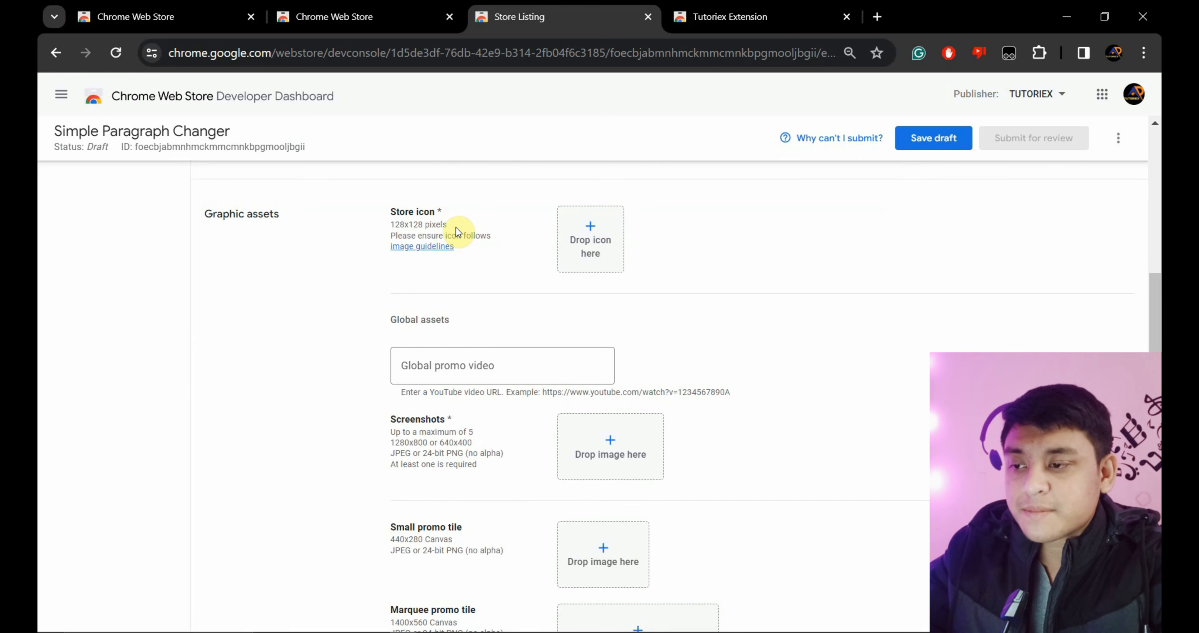
{"action": "scroll", "coordinate": [456, 227], "scroll_direction": "up", "scroll_amount": 4}
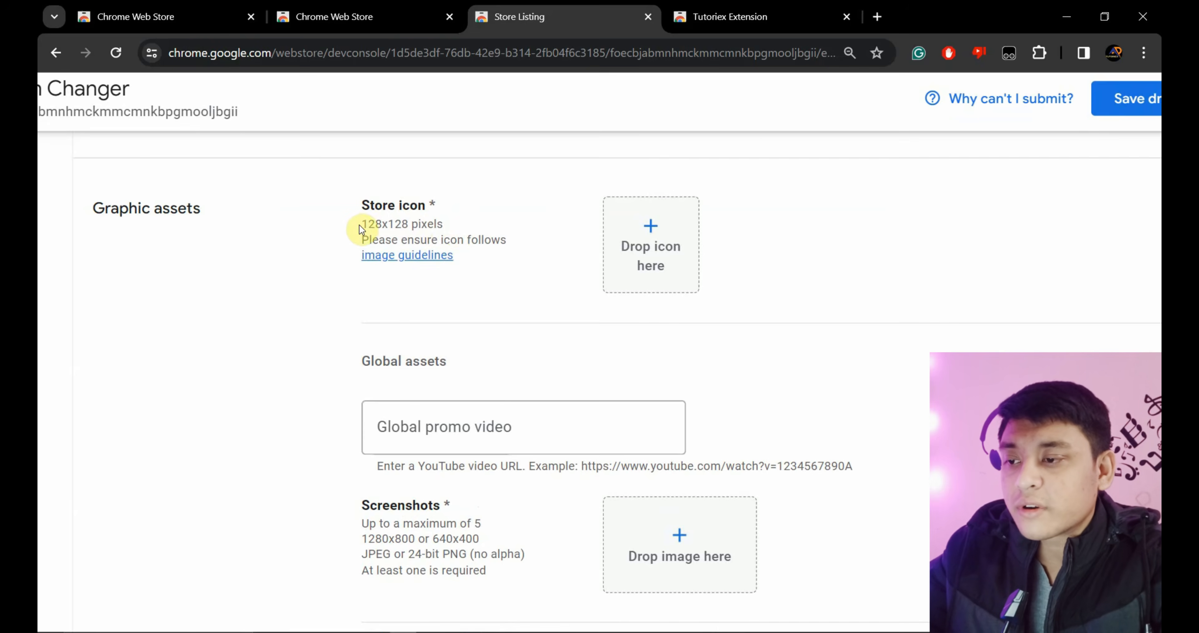
{"action": "left_click_drag", "start_coordinate": [355, 224], "coordinate": [475, 218]}
{"action": "scroll", "coordinate": [475, 225], "scroll_direction": "down", "scroll_amount": 4}
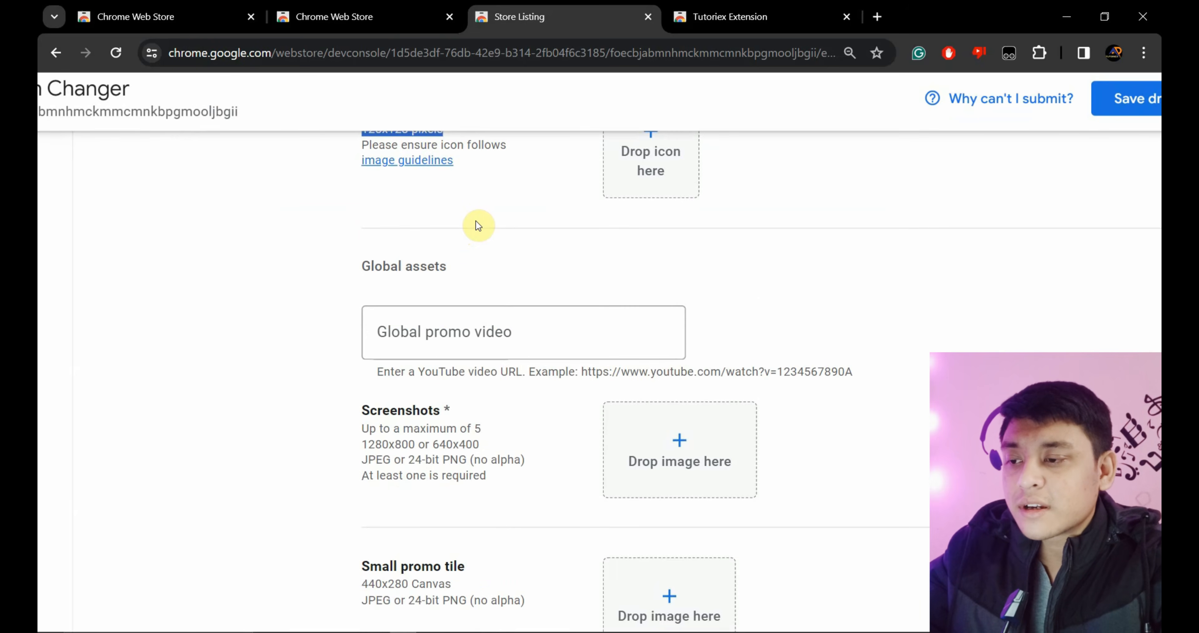
{"action": "scroll", "coordinate": [474, 232], "scroll_direction": "down", "scroll_amount": 3}
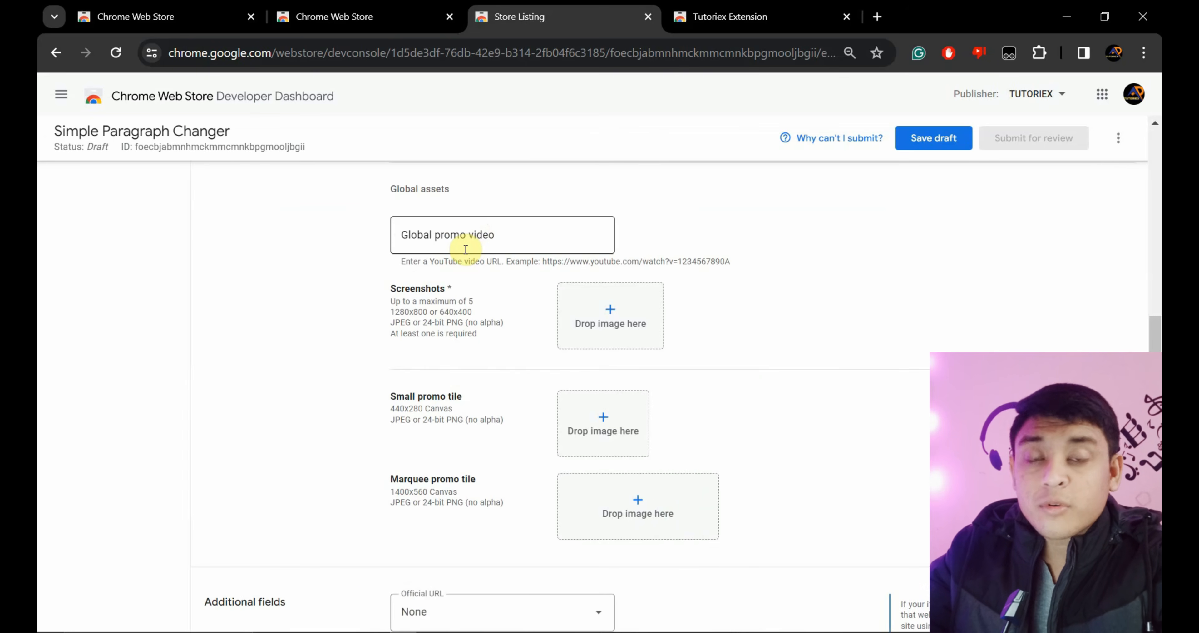
Open the promo video on the Tutoriex Extension's store page as an example, and return to the draft's screenshots field
{"action": "left_click", "coordinate": [799, 8]}
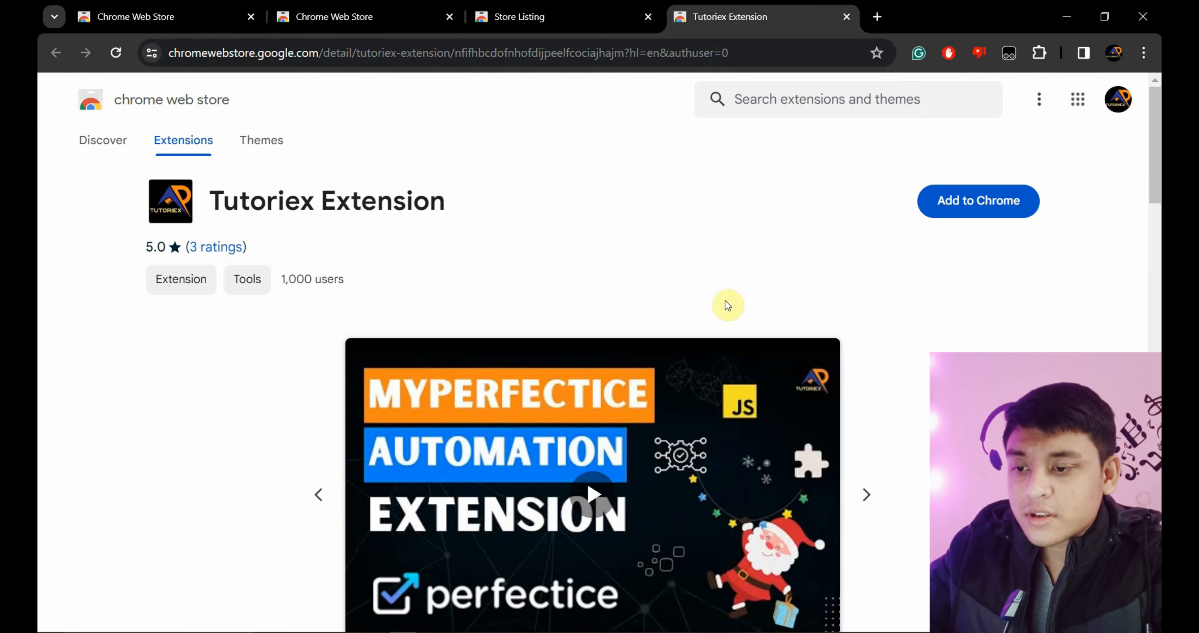
{"action": "scroll", "coordinate": [723, 302], "scroll_direction": "down", "scroll_amount": 5}
{"action": "scroll", "coordinate": [599, 357], "scroll_direction": "up", "scroll_amount": 3}
{"action": "left_click", "coordinate": [598, 358]}
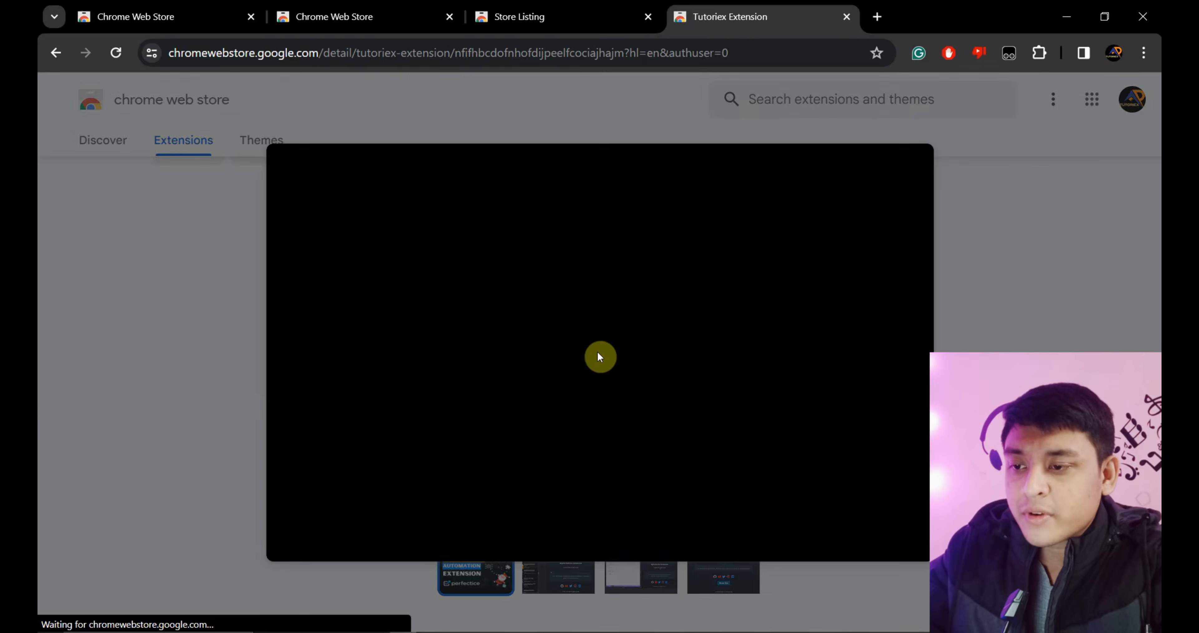
{"action": "left_click", "coordinate": [632, 10]}
{"action": "scroll", "coordinate": [726, 311], "scroll_direction": "down", "scroll_amount": 1}
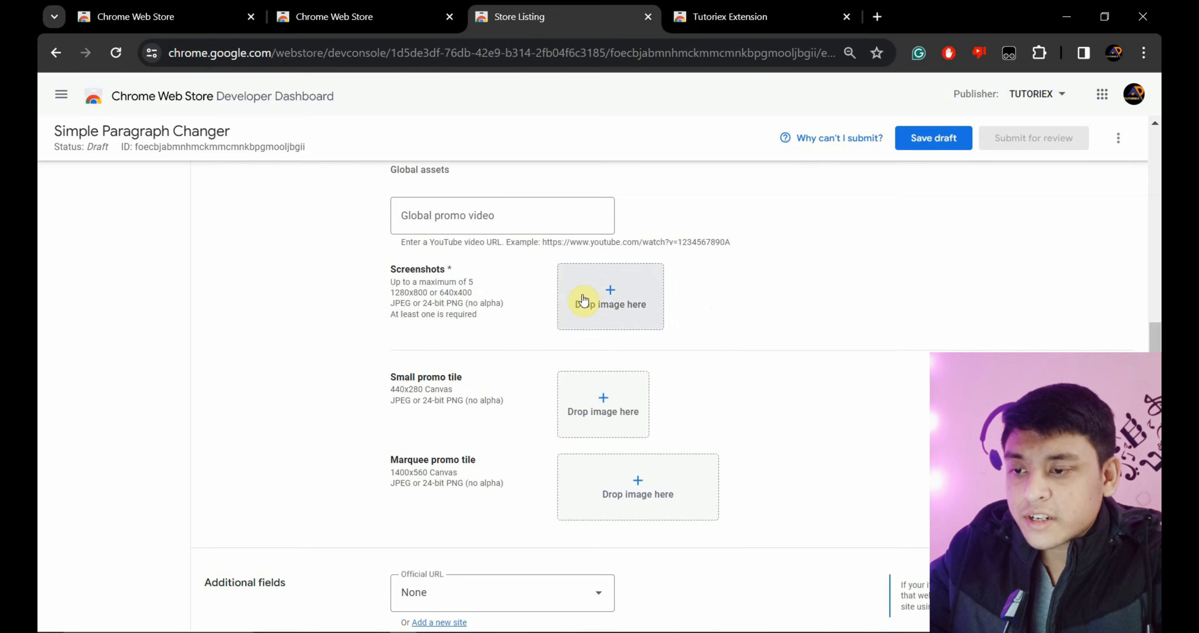
Browse the screenshot gallery on the Tutoriex Extension's store page, advancing two images past the promo video
{"action": "left_click", "coordinate": [829, 12]}
{"action": "left_click", "coordinate": [980, 263]}
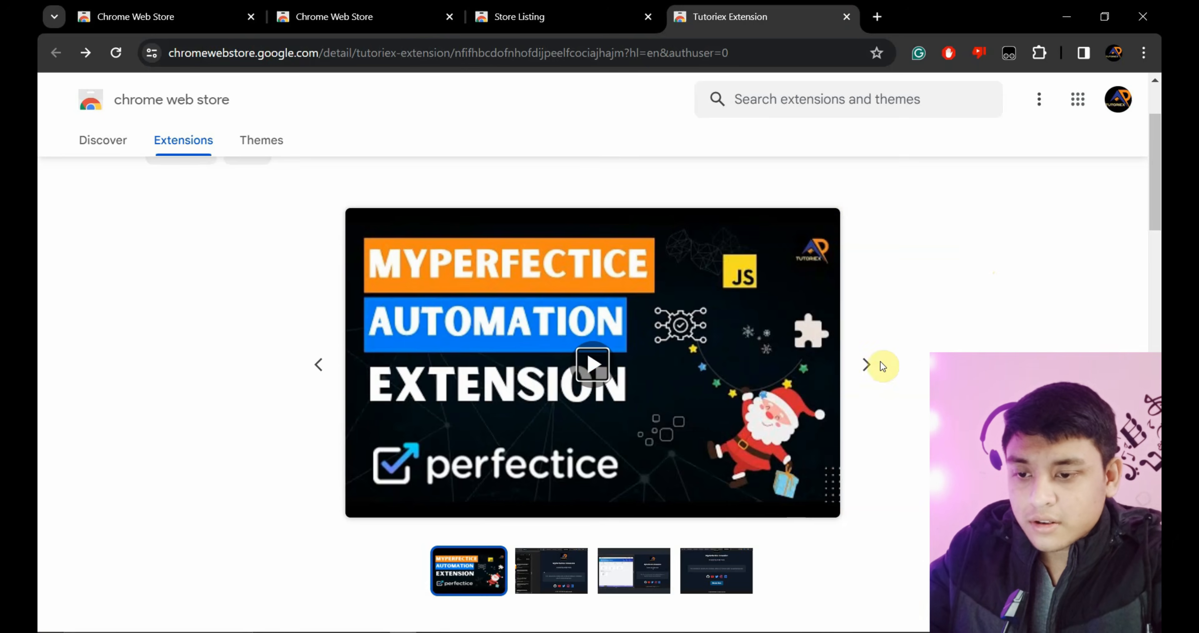
{"action": "left_click", "coordinate": [865, 367]}
{"action": "left_click", "coordinate": [866, 369]}
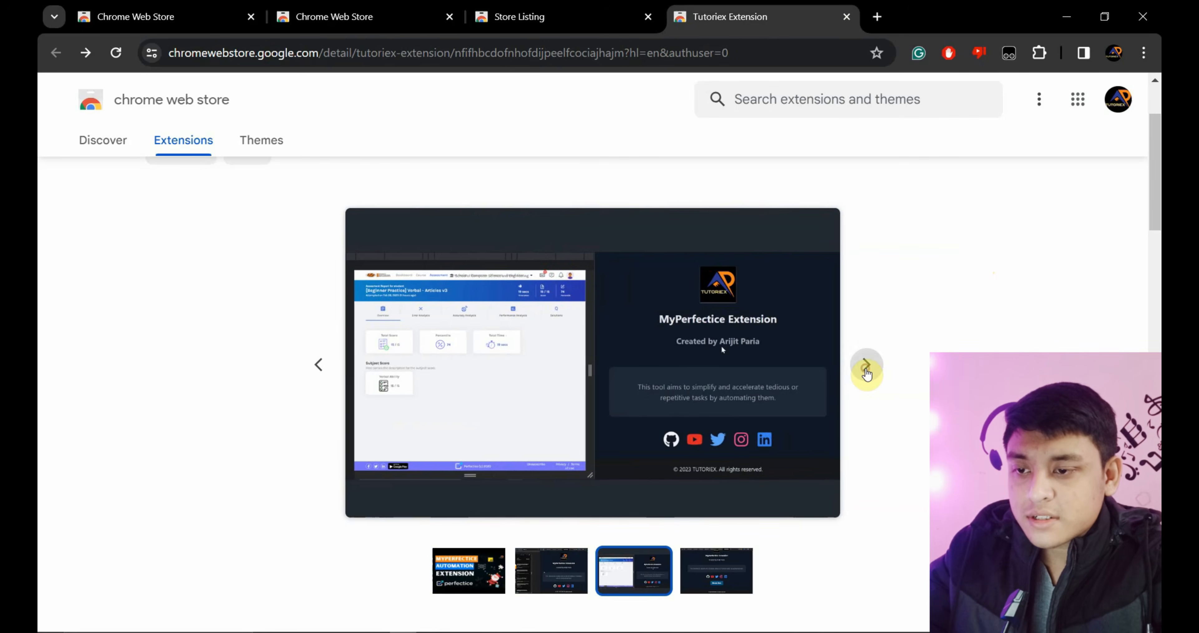
Return to the draft's store listing and examine the size requirements for screenshots and promo tiles
{"action": "left_click", "coordinate": [604, 10]}
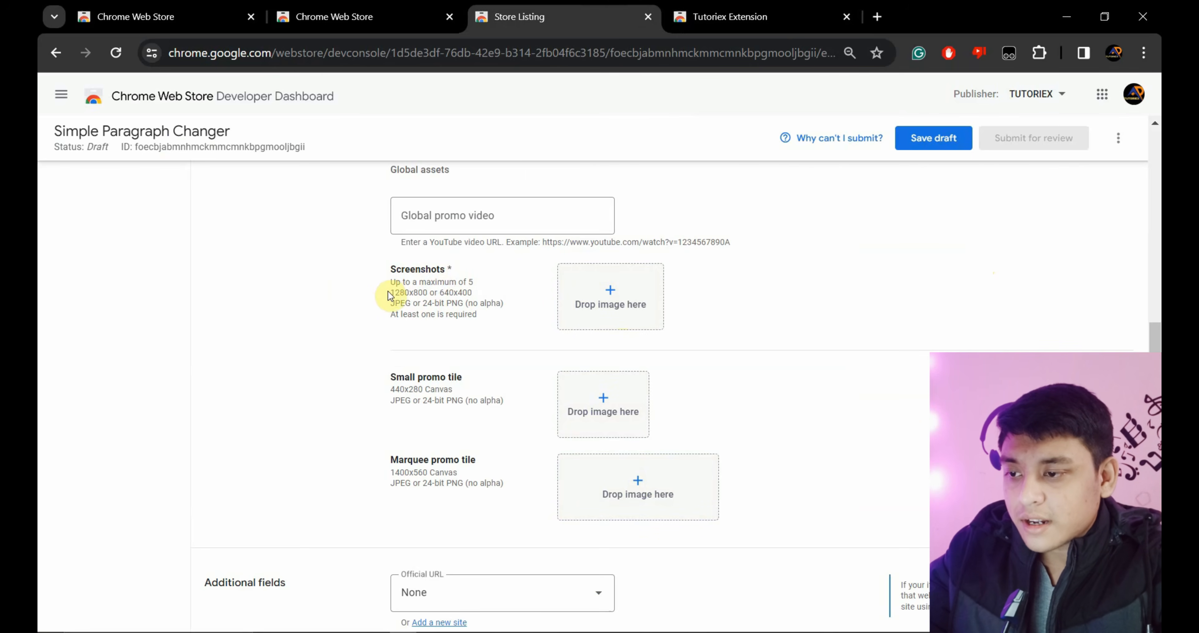
{"action": "left_click_drag", "start_coordinate": [390, 293], "coordinate": [483, 297]}
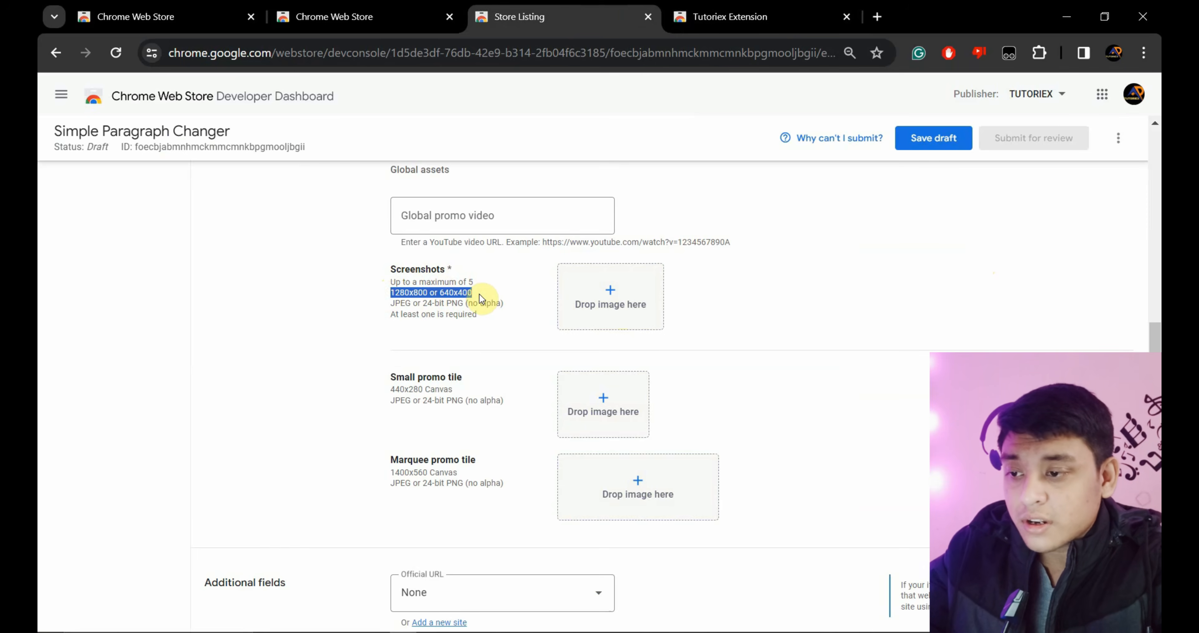
{"action": "scroll", "coordinate": [414, 321], "scroll_direction": "down", "scroll_amount": 1}
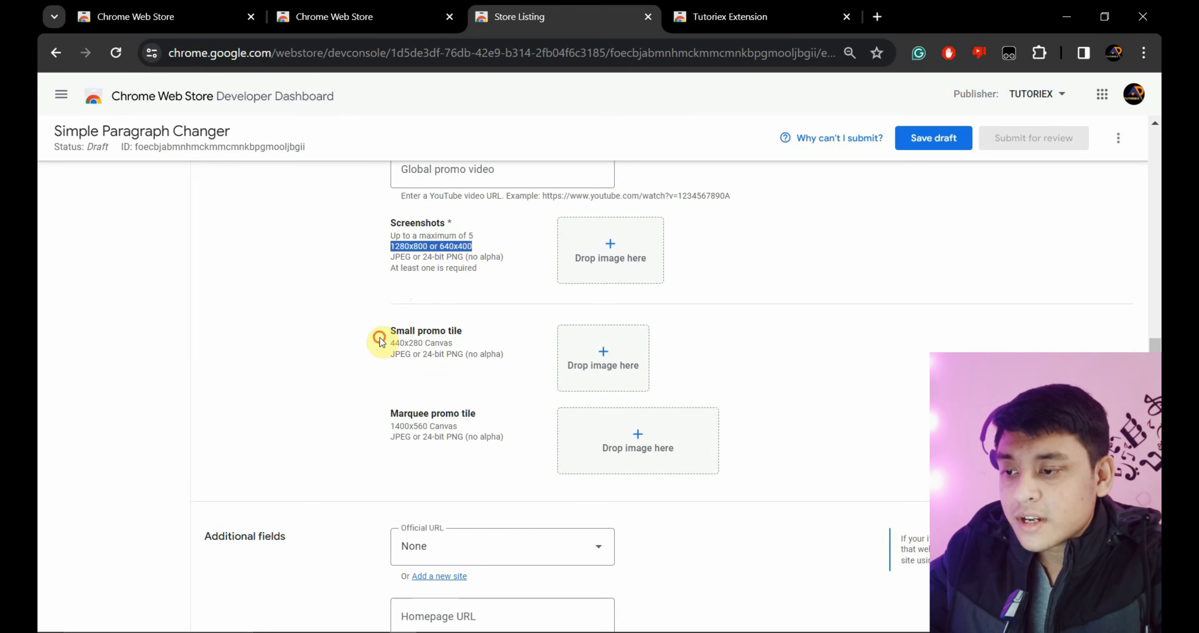
{"action": "left_click_drag", "start_coordinate": [381, 342], "coordinate": [540, 382]}
{"action": "scroll", "coordinate": [540, 382], "scroll_direction": "down", "scroll_amount": 2}
{"action": "left_click", "coordinate": [410, 324]}
{"action": "double_click", "coordinate": [410, 325]}
Review the Tutoriex Extension's public store page, including its gallery and overview text, and return to its header
{"action": "left_click", "coordinate": [763, 16]}
{"action": "scroll", "coordinate": [722, 345], "scroll_direction": "down", "scroll_amount": 4}
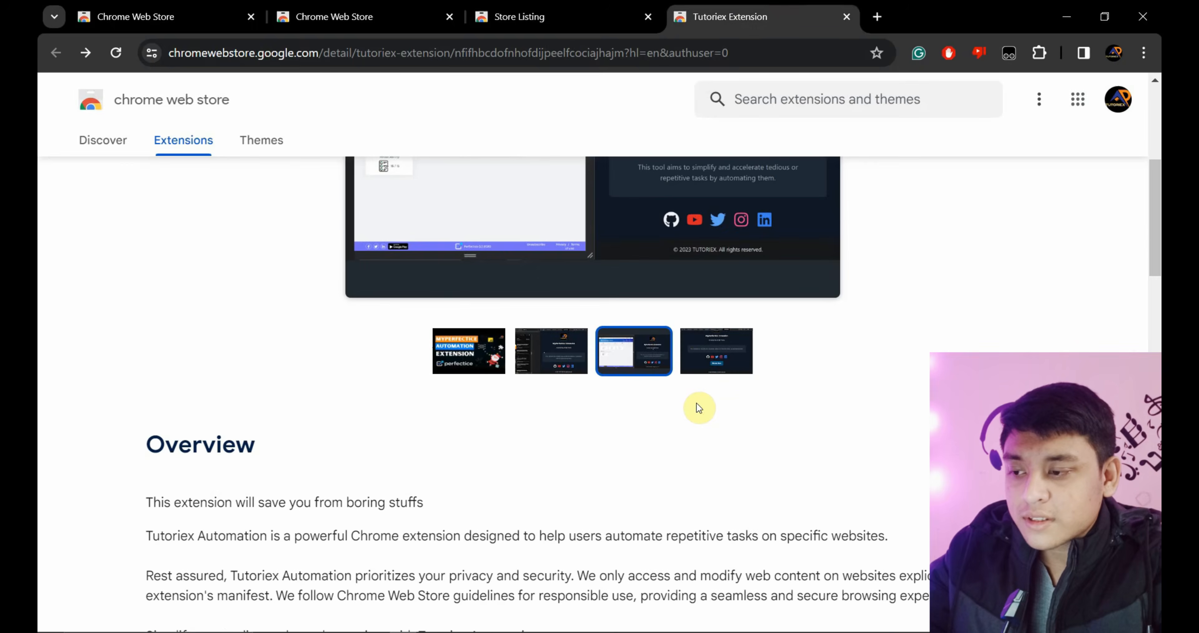
{"action": "scroll", "coordinate": [697, 408], "scroll_direction": "down", "scroll_amount": 5}
{"action": "scroll", "coordinate": [698, 406], "scroll_direction": "up", "scroll_amount": 13}
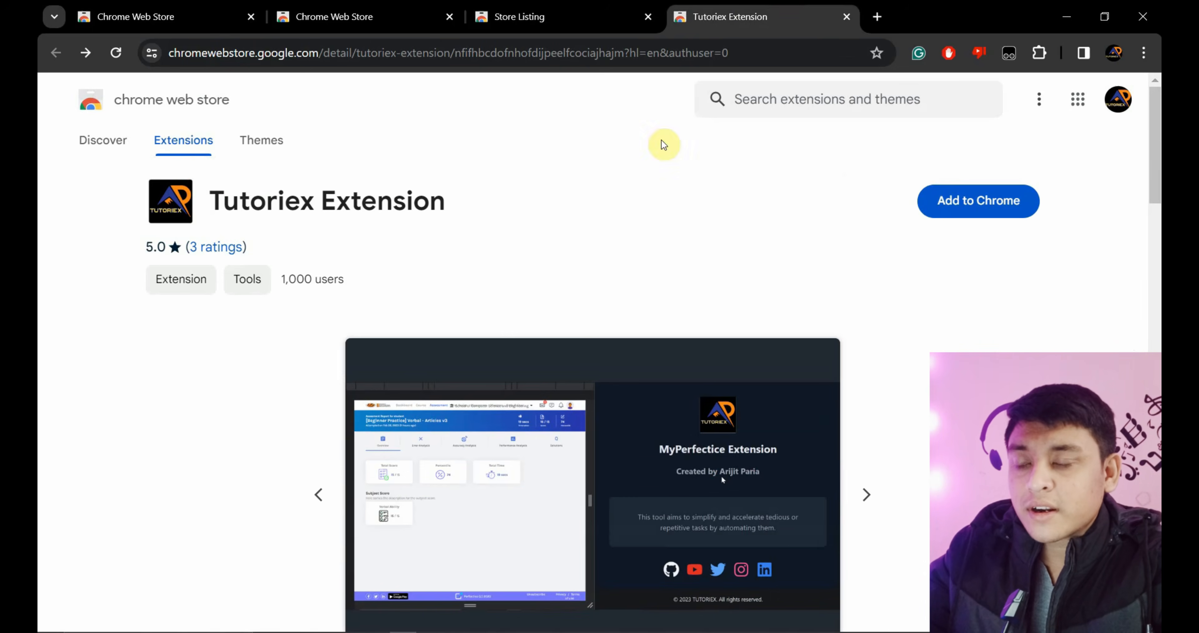
Return to the draft's store listing and examine the Official URL options and the Homepage URL and Support URL fields
{"action": "left_click", "coordinate": [634, 14]}
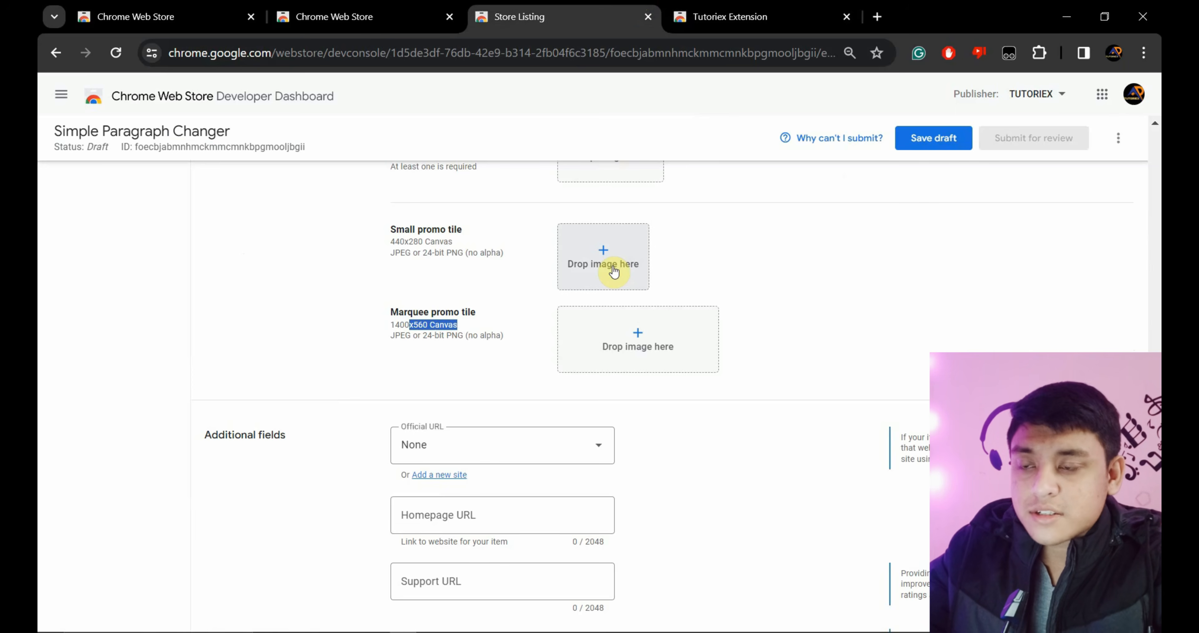
{"action": "scroll", "coordinate": [613, 271], "scroll_direction": "down", "scroll_amount": 3}
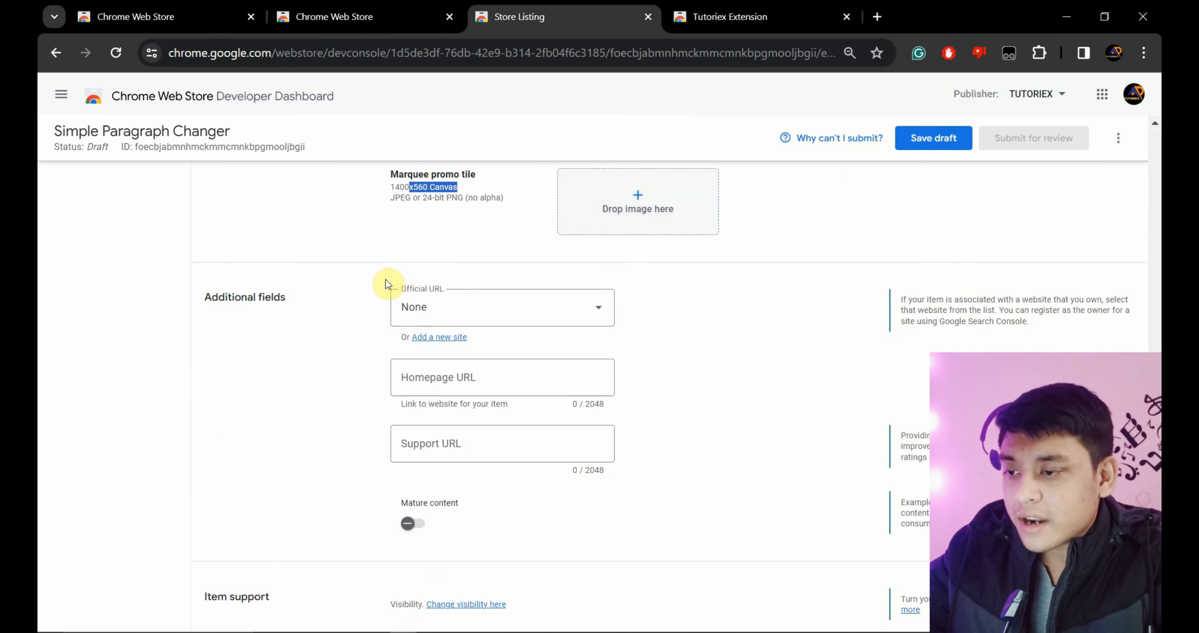
{"action": "left_click", "coordinate": [498, 307]}
{"action": "left_click", "coordinate": [764, 17]}
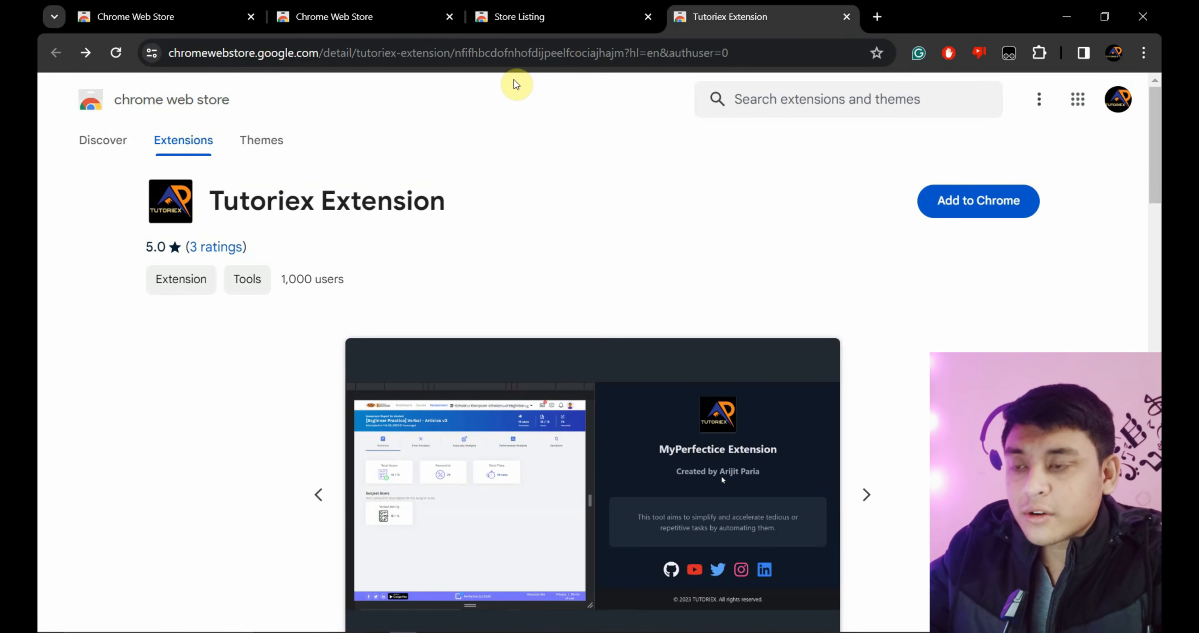
{"action": "left_click", "coordinate": [455, 14]}
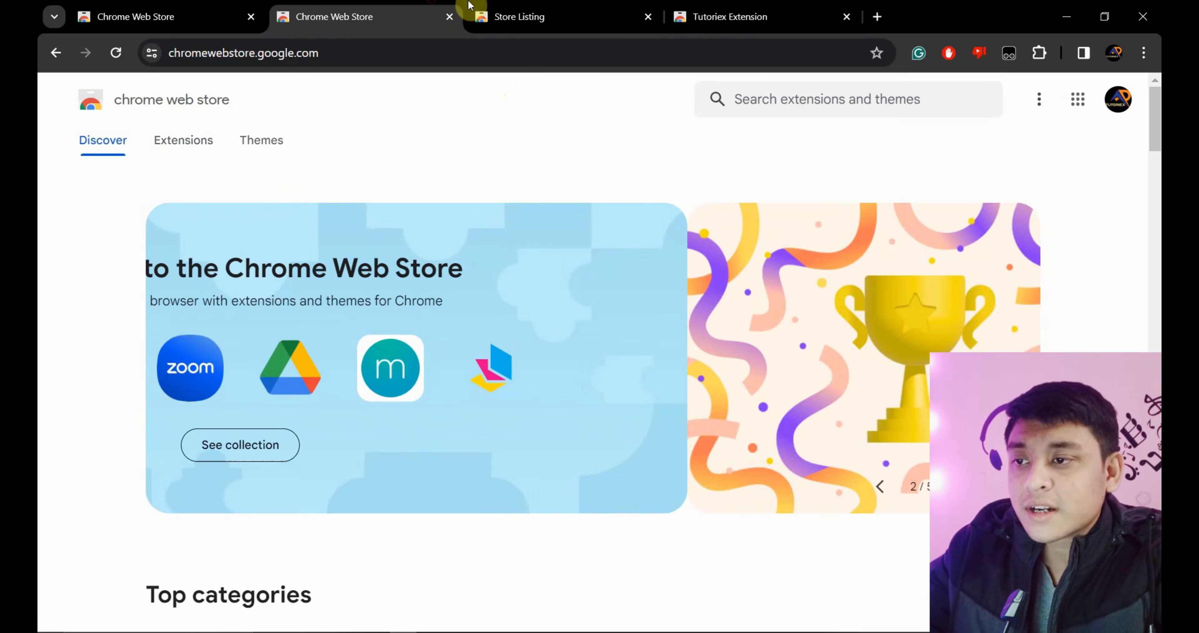
{"action": "left_click", "coordinate": [476, 14]}
{"action": "scroll", "coordinate": [554, 366], "scroll_direction": "down", "scroll_amount": 1}
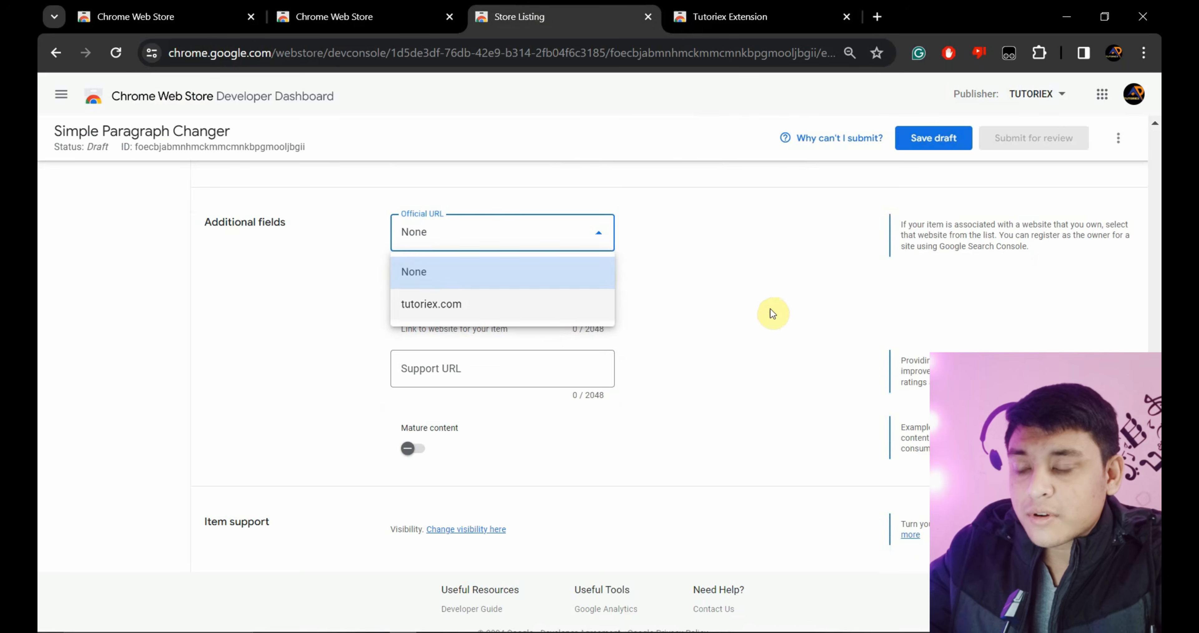
{"action": "left_click", "coordinate": [794, 312]}
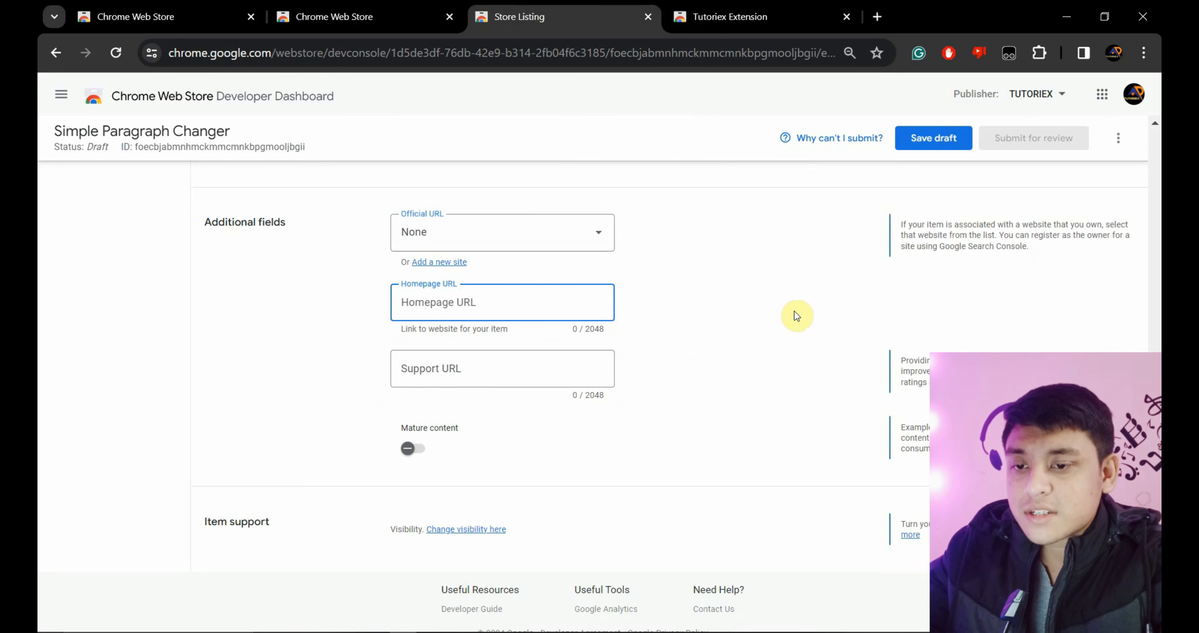
{"action": "scroll", "coordinate": [795, 312], "scroll_direction": "down", "scroll_amount": 1}
{"action": "left_click", "coordinate": [527, 347]}
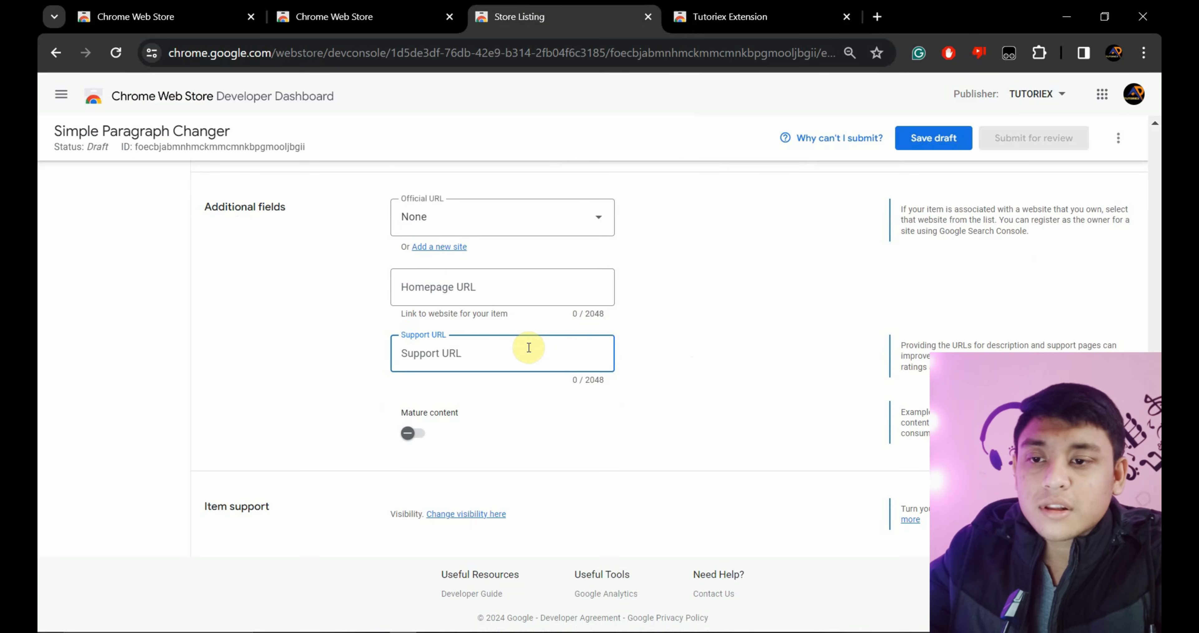
Review the Tutoriex Extension's public store page from its overview and reviews through the Details, Privacy and Support sections
{"action": "left_click", "coordinate": [745, 14]}
{"action": "scroll", "coordinate": [599, 372], "scroll_direction": "down", "scroll_amount": 5}
{"action": "scroll", "coordinate": [600, 373], "scroll_direction": "down", "scroll_amount": 8}
{"action": "scroll", "coordinate": [600, 373], "scroll_direction": "up", "scroll_amount": 9}
{"action": "scroll", "coordinate": [599, 372], "scroll_direction": "down", "scroll_amount": 5}
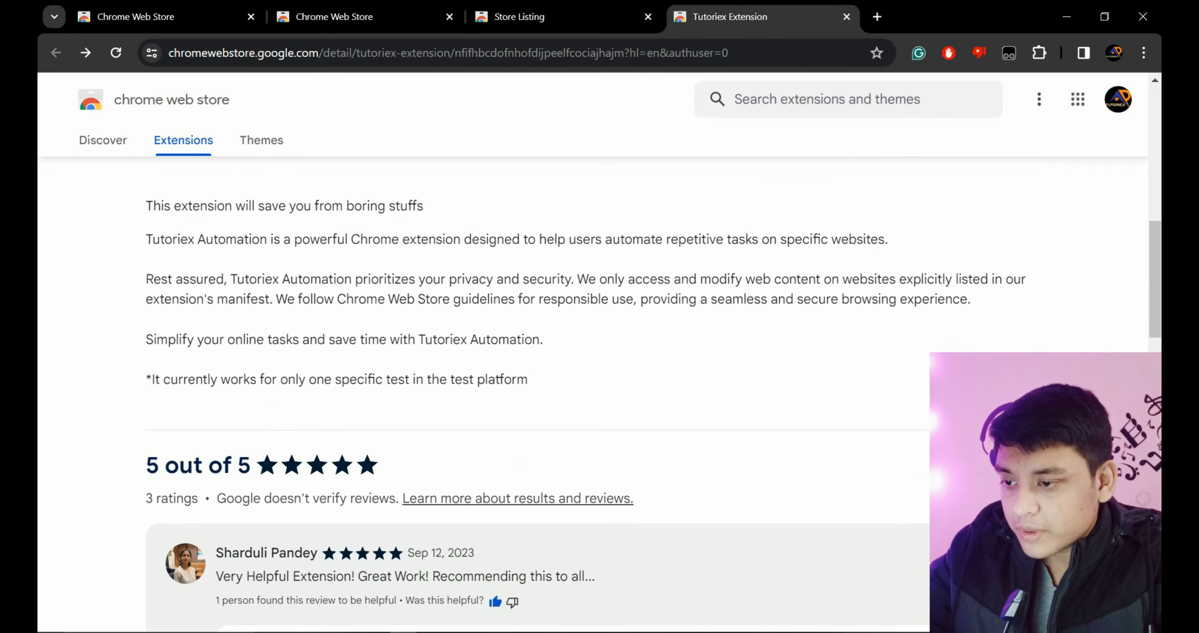
{"action": "scroll", "coordinate": [599, 372], "scroll_direction": "down", "scroll_amount": 10}
{"action": "scroll", "coordinate": [600, 372], "scroll_direction": "up", "scroll_amount": 4}
{"action": "scroll", "coordinate": [571, 519], "scroll_direction": "up", "scroll_amount": 4}
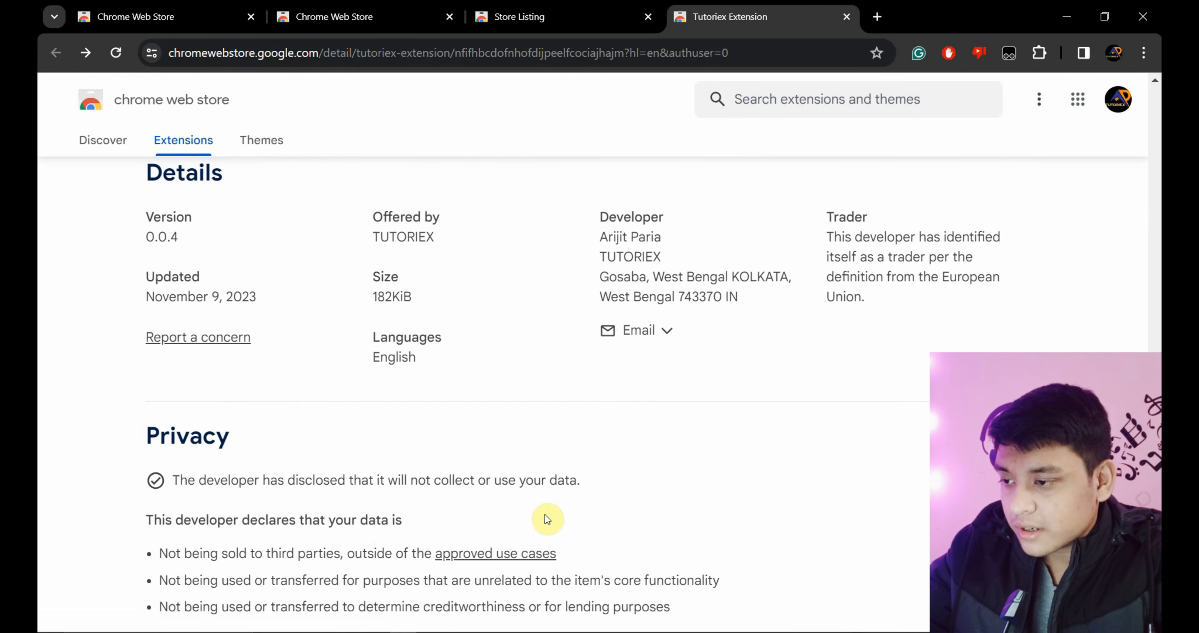
{"action": "scroll", "coordinate": [677, 415], "scroll_direction": "down", "scroll_amount": 3}
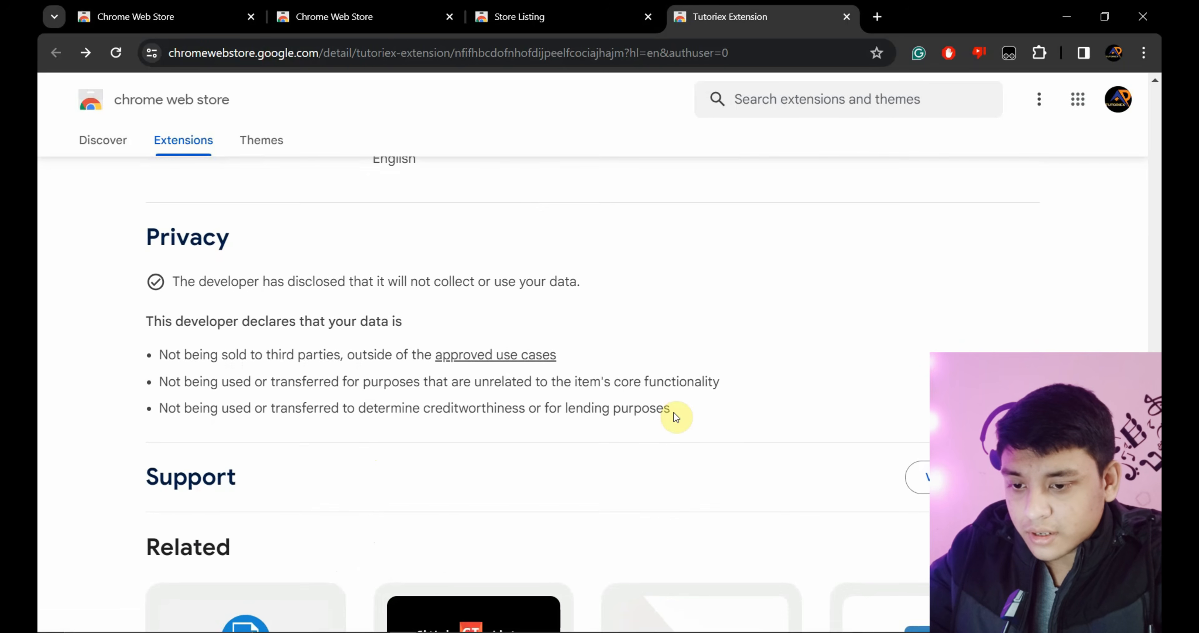
{"action": "scroll", "coordinate": [676, 416], "scroll_direction": "down", "scroll_amount": 5}
{"action": "scroll", "coordinate": [676, 418], "scroll_direction": "up", "scroll_amount": 2}
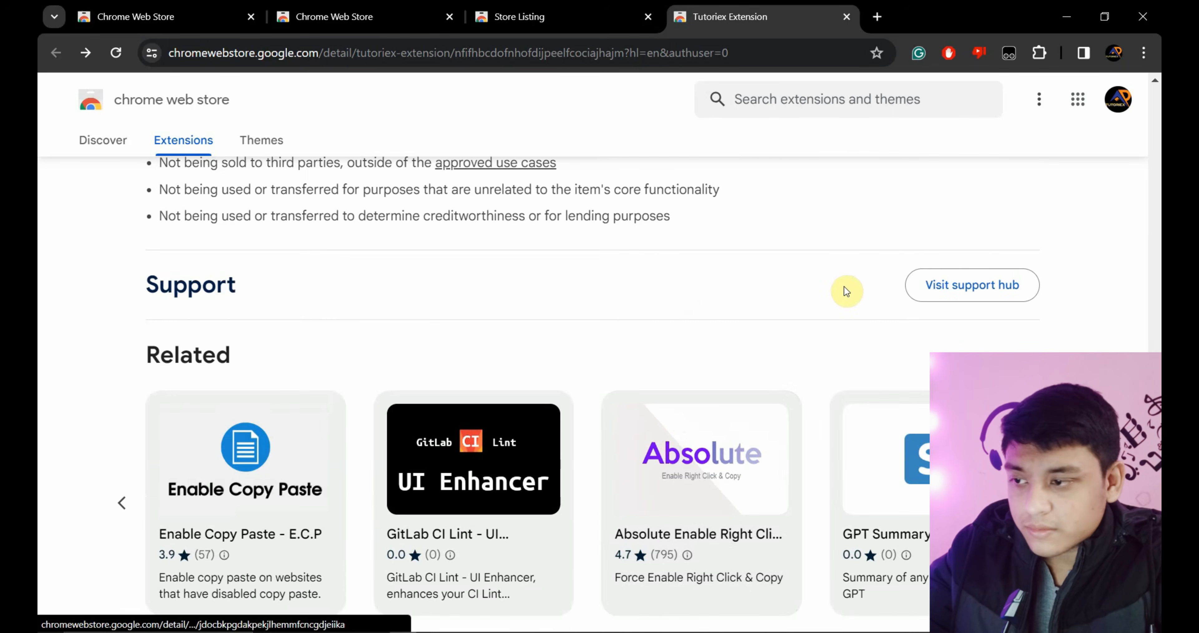
Open the Tutoriex Extension's support hub, view the contact form for the developer, and return to the store page
{"action": "left_click", "coordinate": [970, 292]}
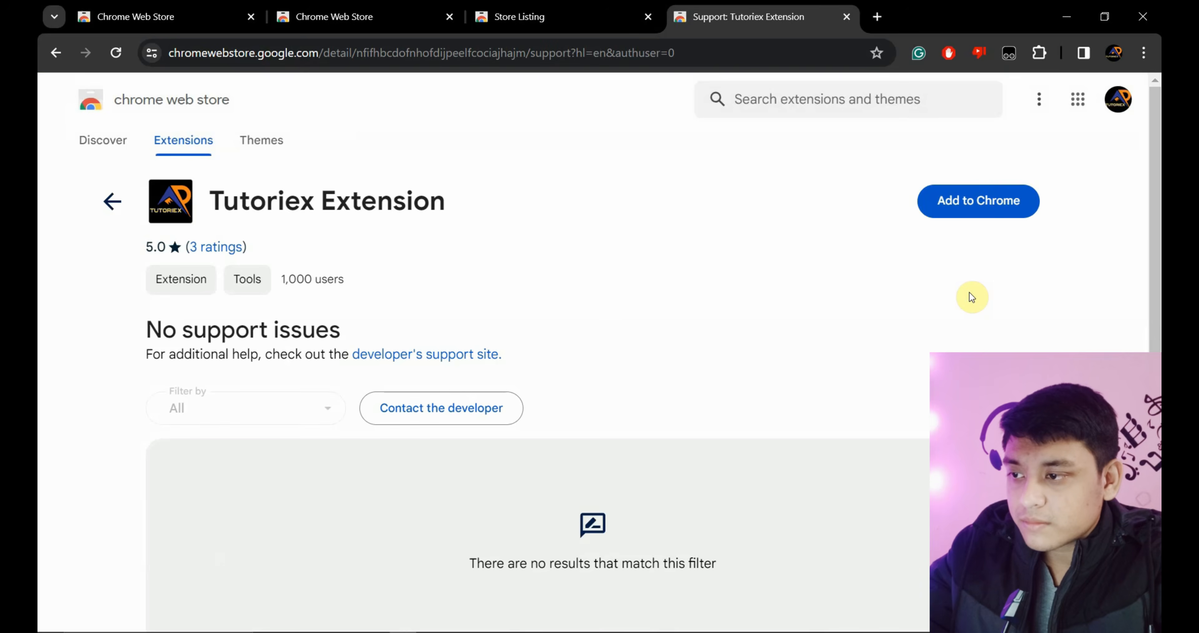
{"action": "scroll", "coordinate": [970, 296], "scroll_direction": "down", "scroll_amount": 1}
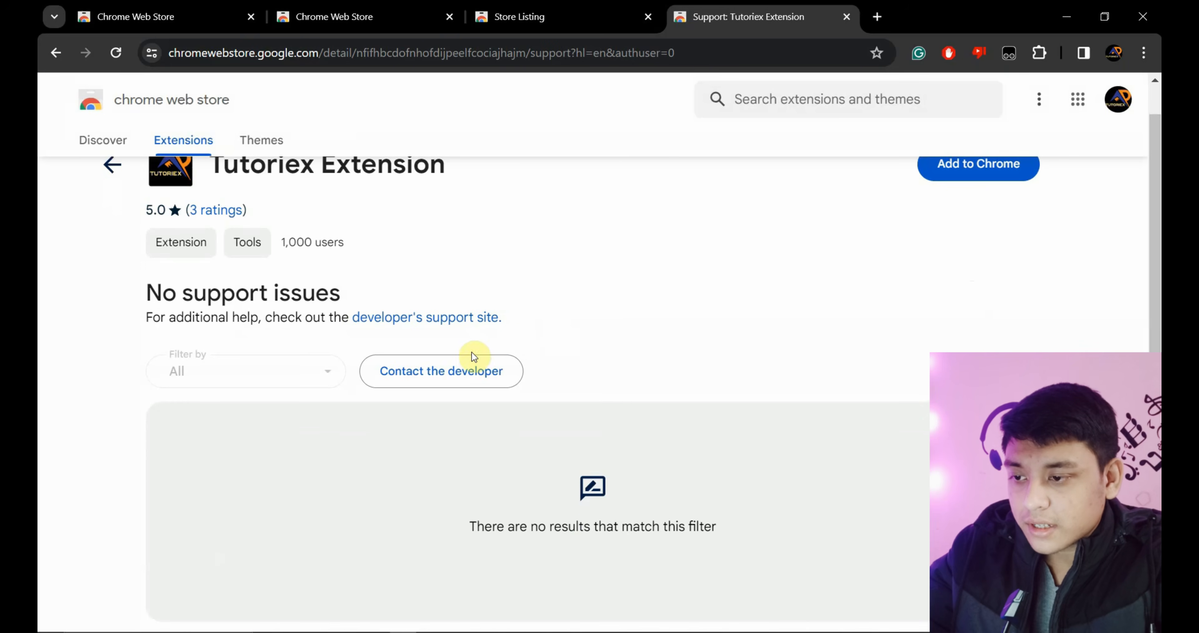
{"action": "left_click", "coordinate": [464, 367]}
{"action": "scroll", "coordinate": [461, 368], "scroll_direction": "down", "scroll_amount": 3}
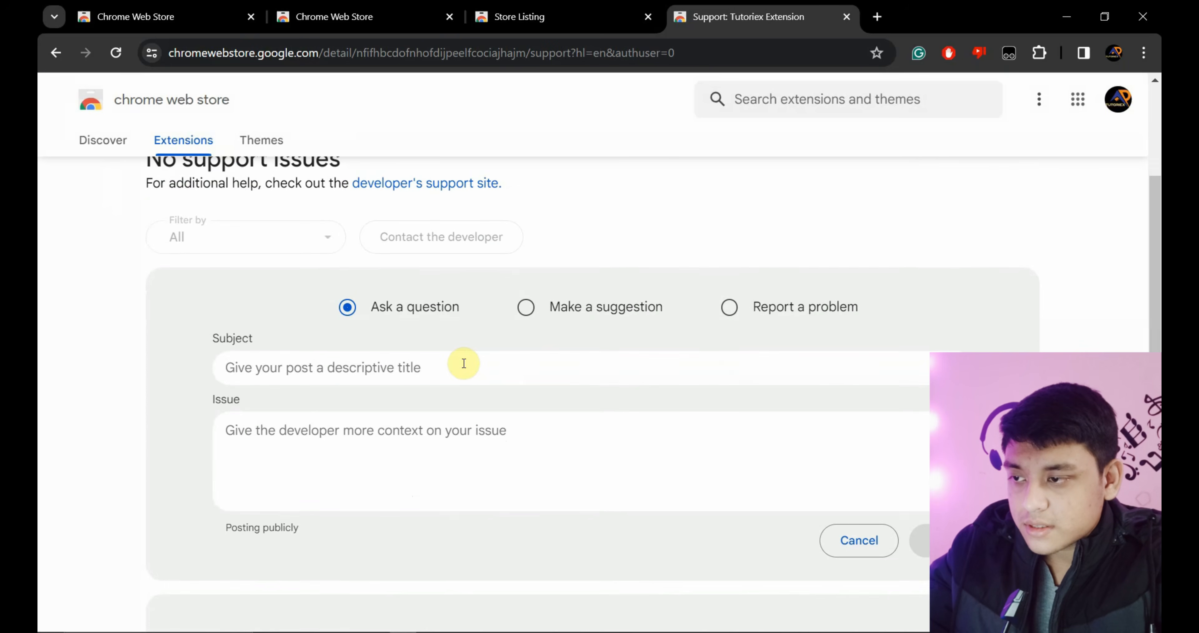
{"action": "scroll", "coordinate": [460, 360], "scroll_direction": "up", "scroll_amount": 3}
{"action": "left_click", "coordinate": [56, 53]}
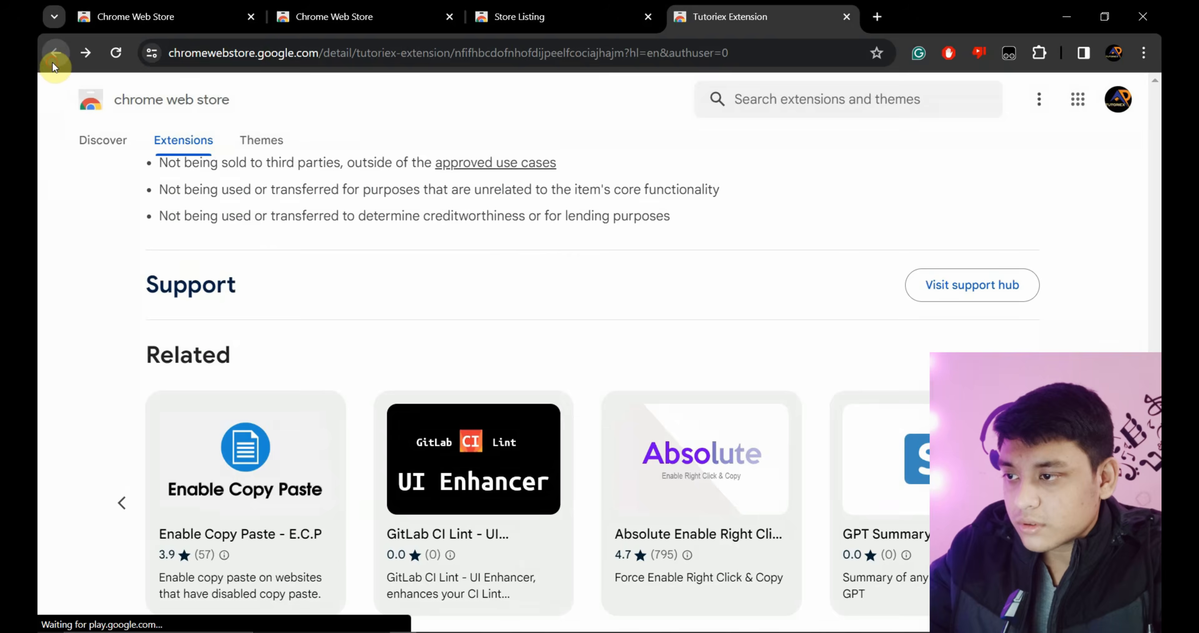
Review the Tutoriex Extension's store page again between the Privacy section and the overview
{"action": "scroll", "coordinate": [633, 298], "scroll_direction": "up", "scroll_amount": 10}
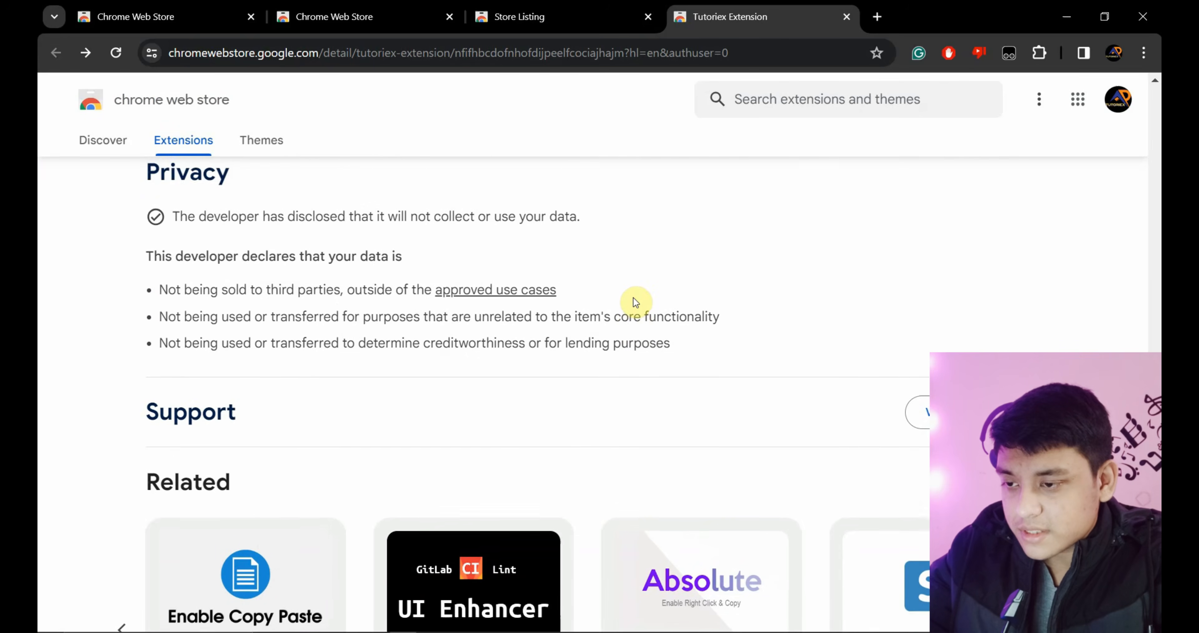
{"action": "scroll", "coordinate": [633, 301], "scroll_direction": "up", "scroll_amount": 10}
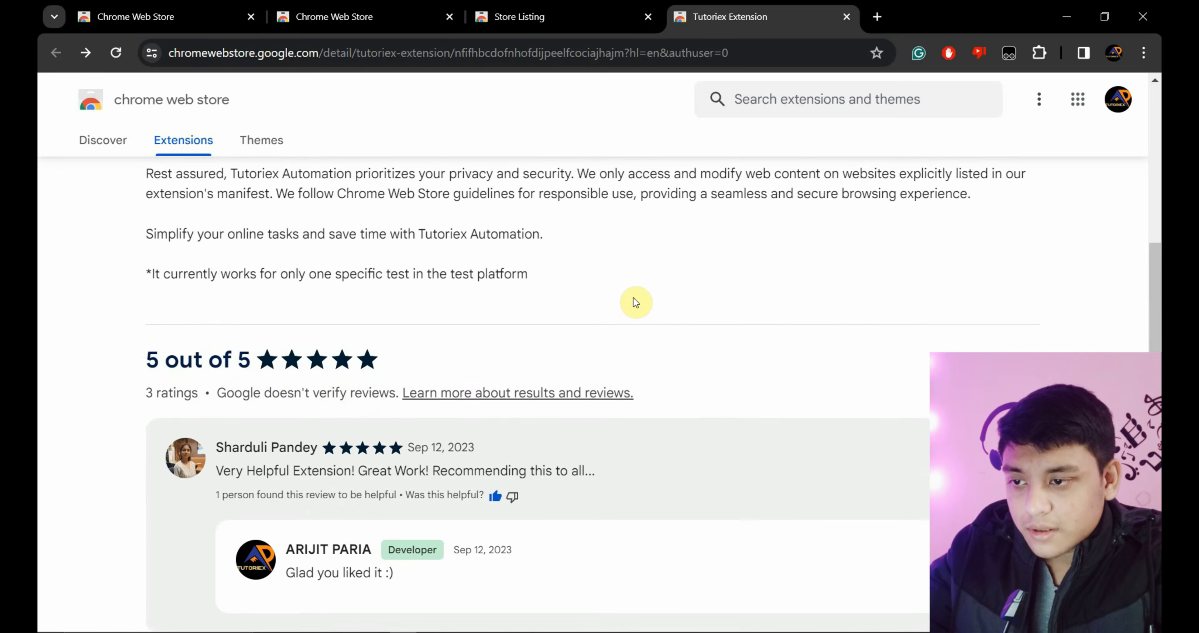
{"action": "scroll", "coordinate": [634, 298], "scroll_direction": "up", "scroll_amount": 4}
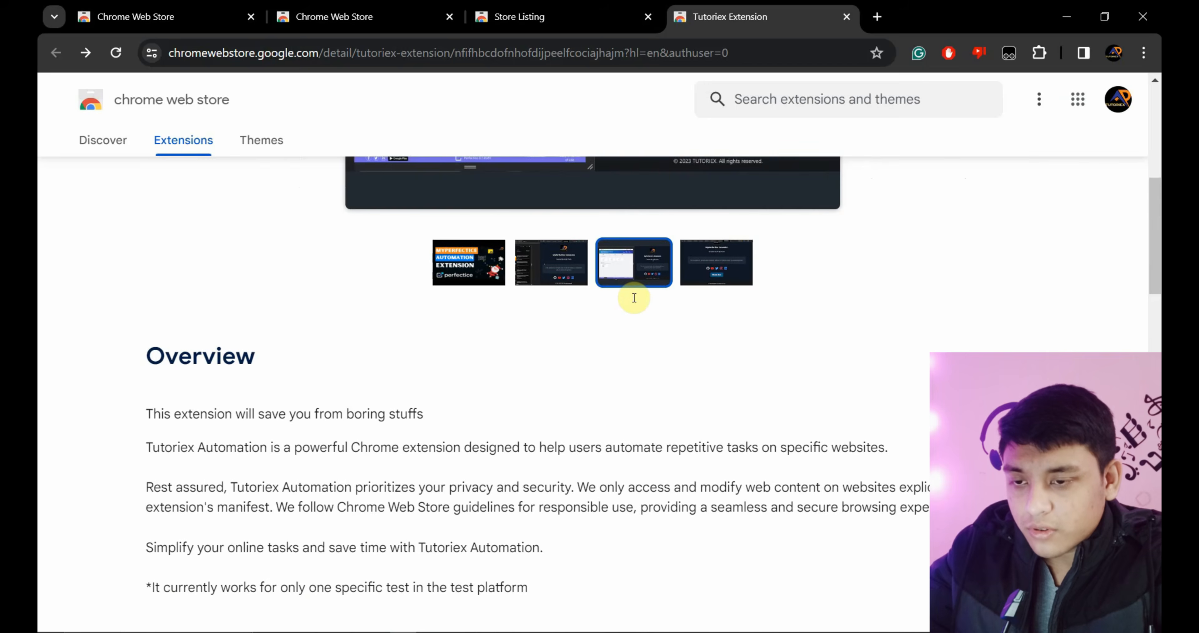
{"action": "scroll", "coordinate": [634, 300], "scroll_direction": "down", "scroll_amount": 12}
{"action": "scroll", "coordinate": [633, 300], "scroll_direction": "down", "scroll_amount": 12}
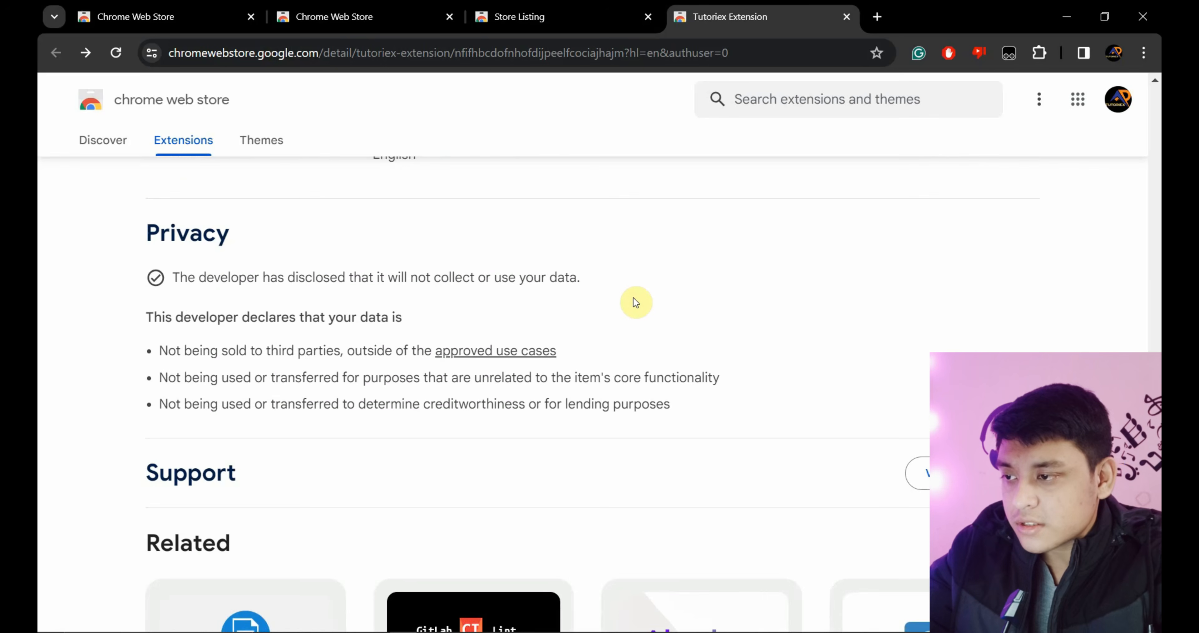
{"action": "scroll", "coordinate": [633, 301], "scroll_direction": "up", "scroll_amount": 12}
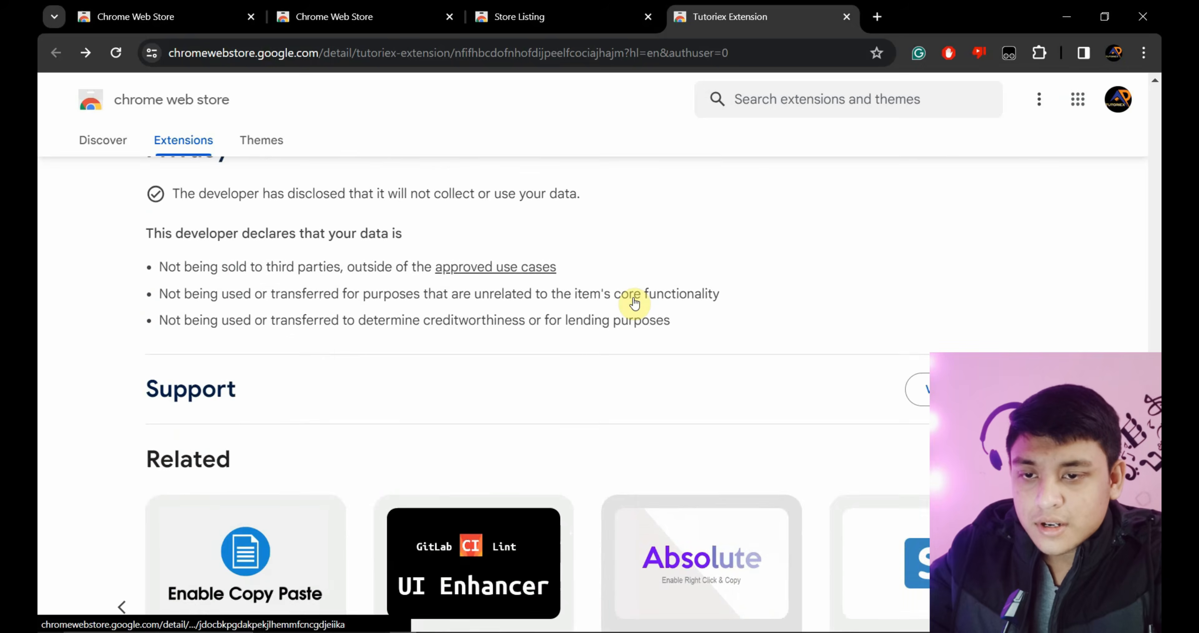
{"action": "scroll", "coordinate": [634, 301], "scroll_direction": "up", "scroll_amount": 6}
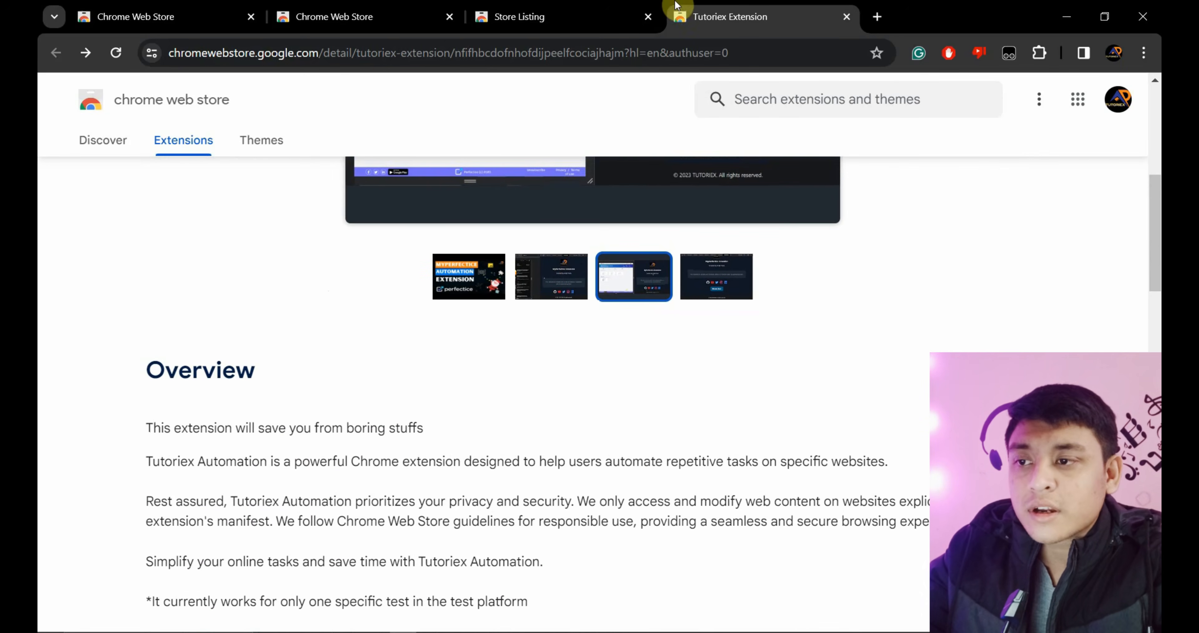
Return to the Simple Paragraph Changer draft and open its Privacy section at the single purpose description
{"action": "left_click", "coordinate": [629, 7]}
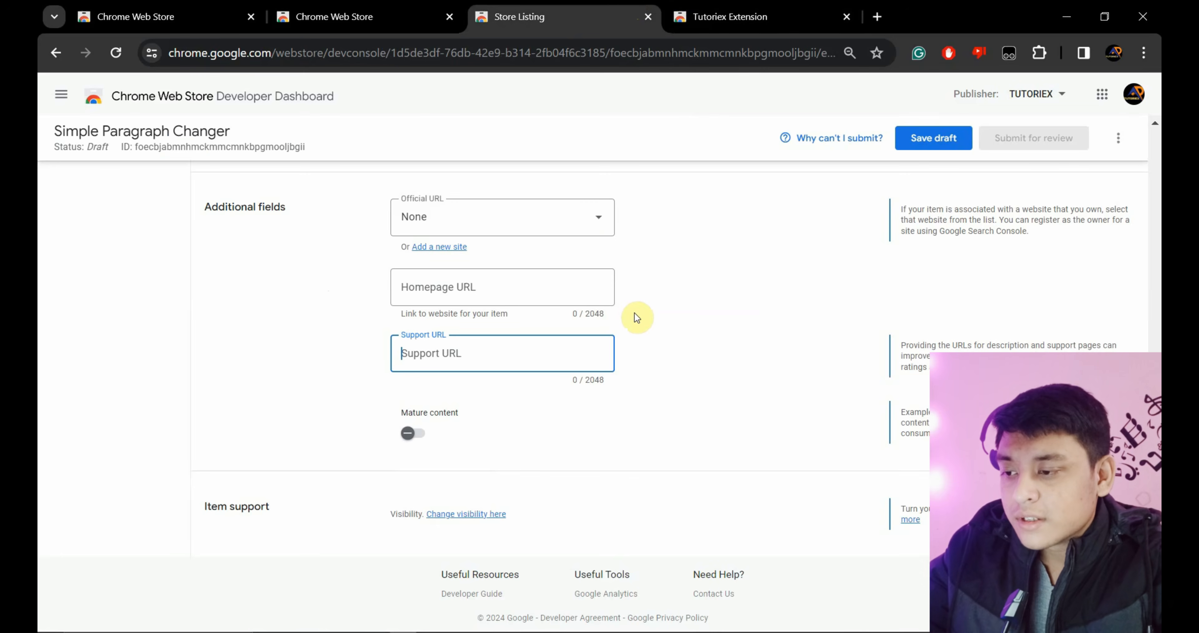
{"action": "scroll", "coordinate": [636, 316], "scroll_direction": "up", "scroll_amount": 10}
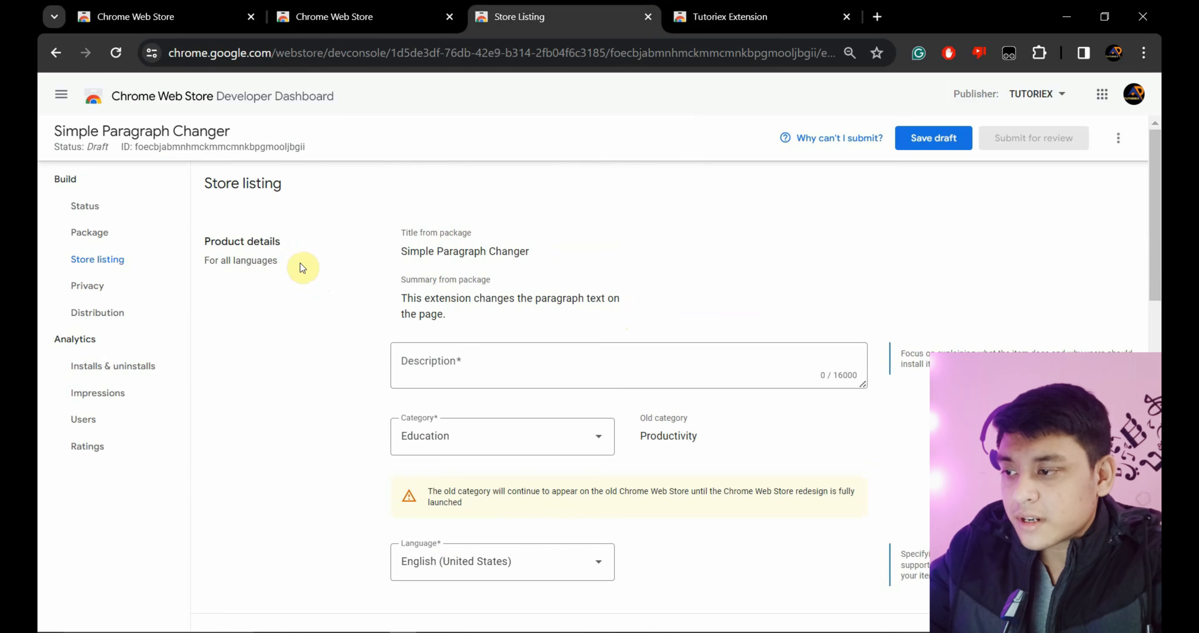
{"action": "left_click", "coordinate": [135, 282]}
{"action": "left_click", "coordinate": [680, 170]}
{"action": "scroll", "coordinate": [683, 170], "scroll_direction": "down", "scroll_amount": 2}
{"action": "scroll", "coordinate": [681, 166], "scroll_direction": "up", "scroll_amount": 2}
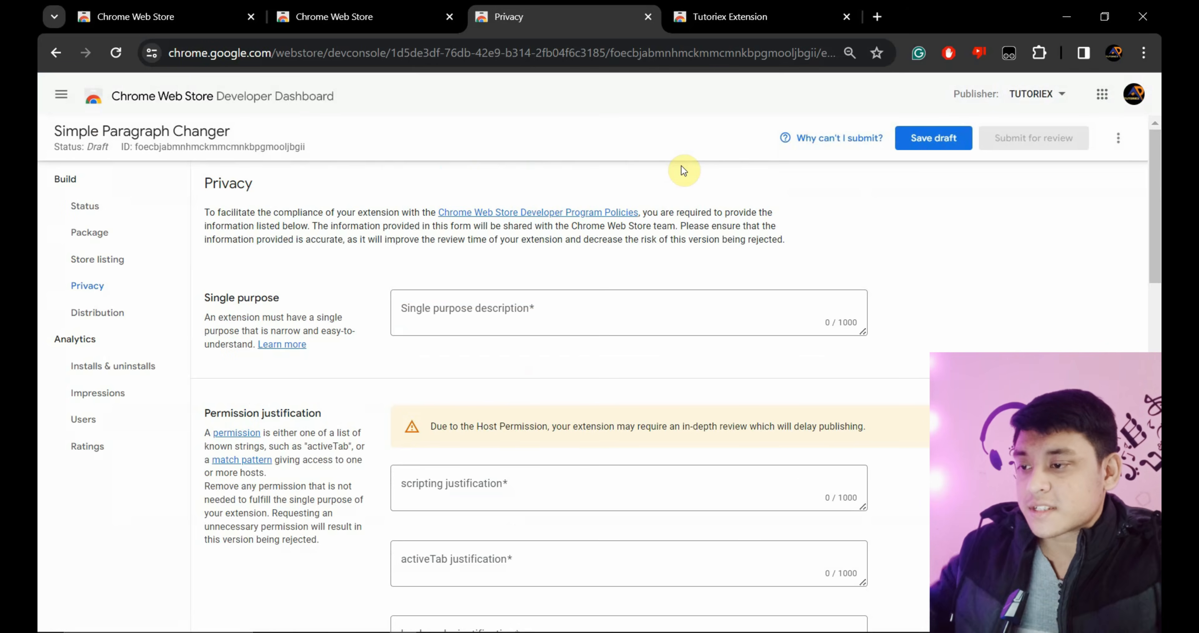
{"action": "scroll", "coordinate": [681, 166], "scroll_direction": "down", "scroll_amount": 1}
{"action": "left_click", "coordinate": [508, 268]}
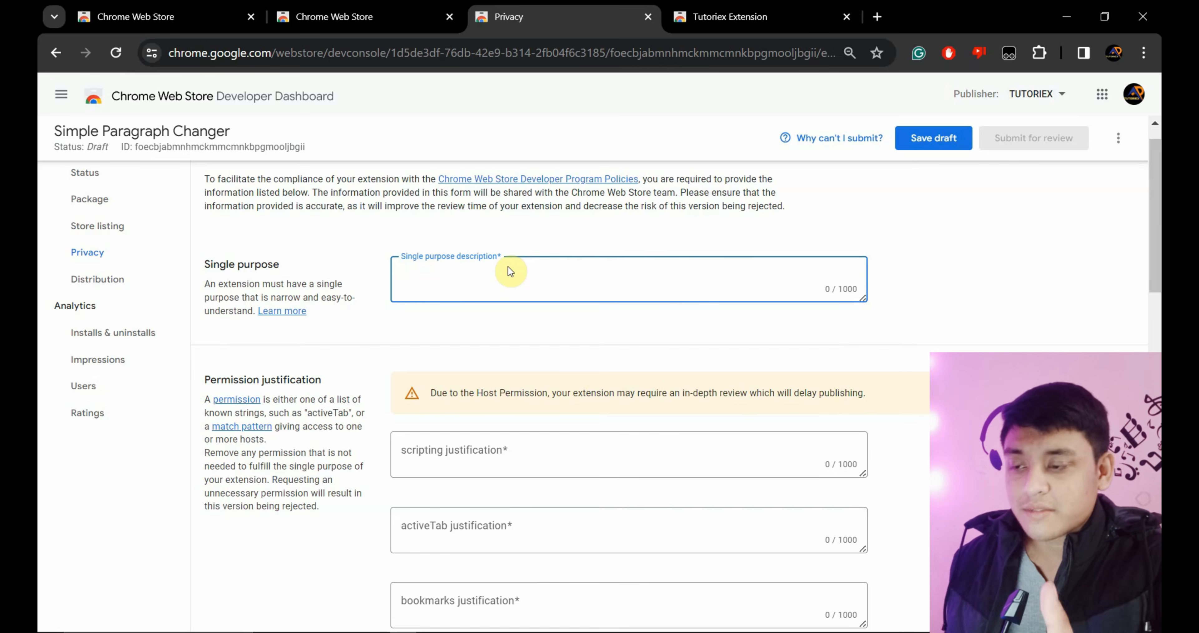
Examine the permission justification fields from scripting to host permission, plus the remote code and data usage questions
{"action": "scroll", "coordinate": [508, 266], "scroll_direction": "down", "scroll_amount": 2}
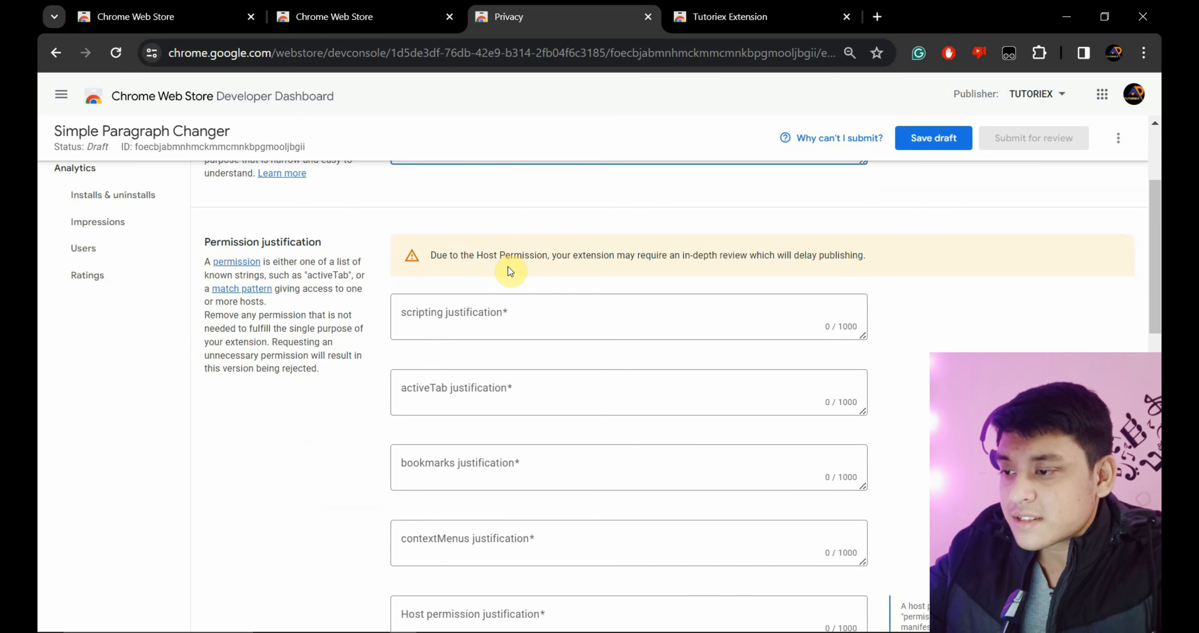
{"action": "left_click_drag", "start_coordinate": [210, 242], "coordinate": [309, 247]}
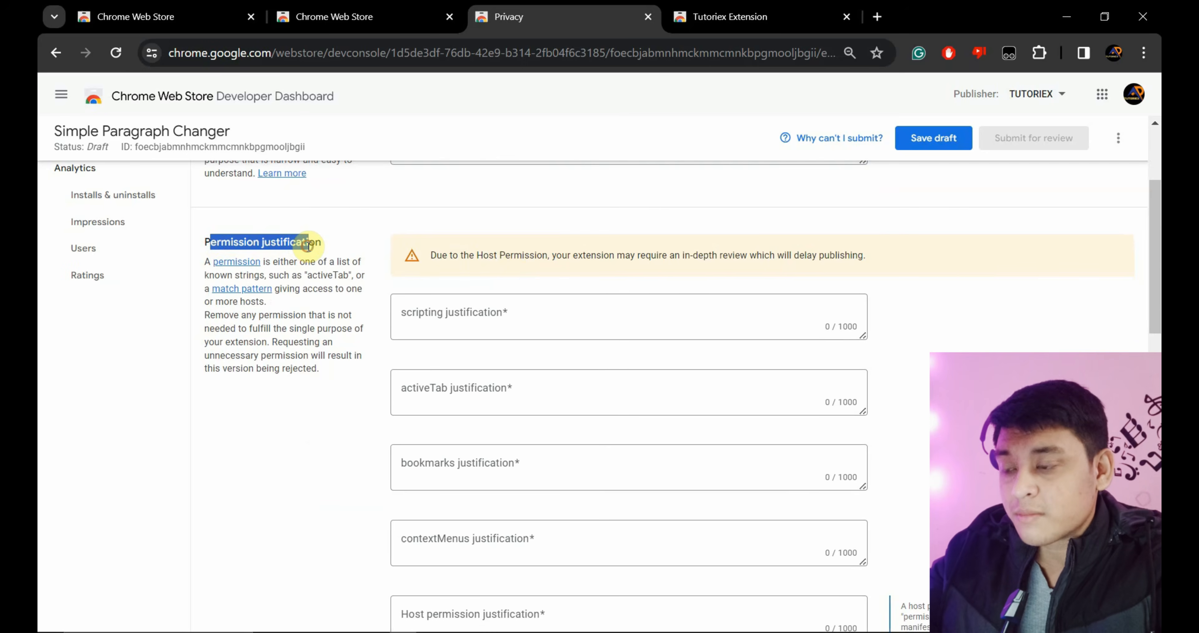
{"action": "left_click", "coordinate": [461, 313]}
{"action": "scroll", "coordinate": [458, 314], "scroll_direction": "down", "scroll_amount": 3}
{"action": "left_click", "coordinate": [436, 281]}
{"action": "left_click", "coordinate": [447, 358]}
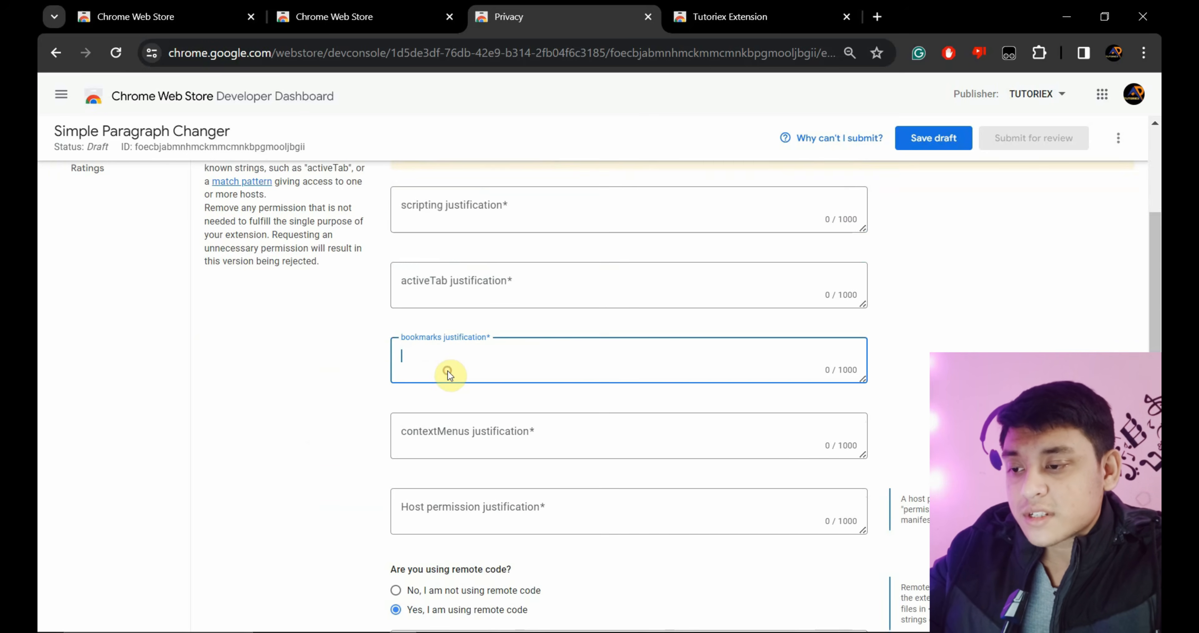
{"action": "scroll", "coordinate": [437, 372], "scroll_direction": "down", "scroll_amount": 2}
{"action": "left_click", "coordinate": [450, 374]}
{"action": "left_click", "coordinate": [460, 435]}
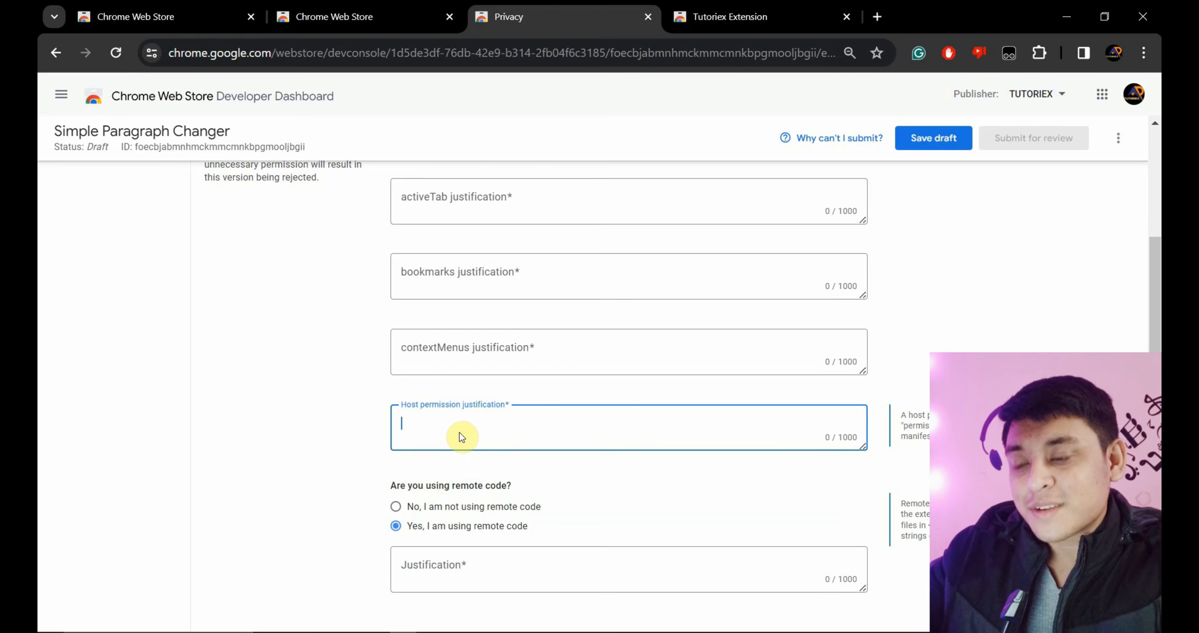
{"action": "scroll", "coordinate": [549, 442], "scroll_direction": "down", "scroll_amount": 3}
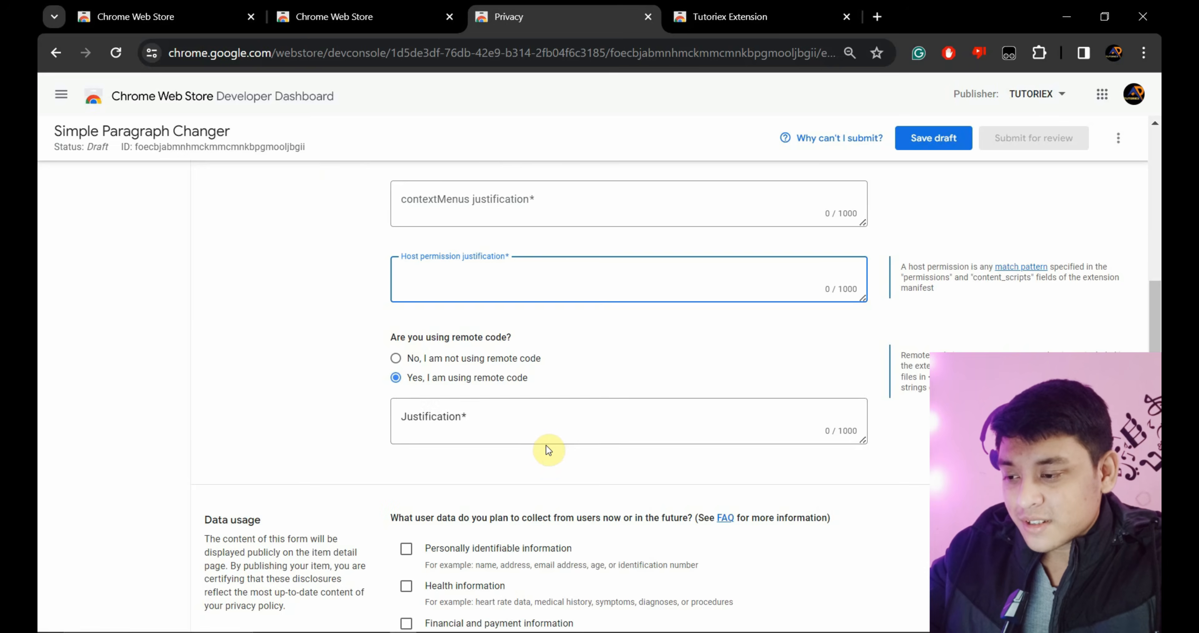
{"action": "scroll", "coordinate": [548, 449], "scroll_direction": "down", "scroll_amount": 3}
Switch to File Explorer and open manifest.json from the "project 01 - input extension" folder in Visual Studio Code
{"action": "mouse_move", "coordinate": [456, 628]}
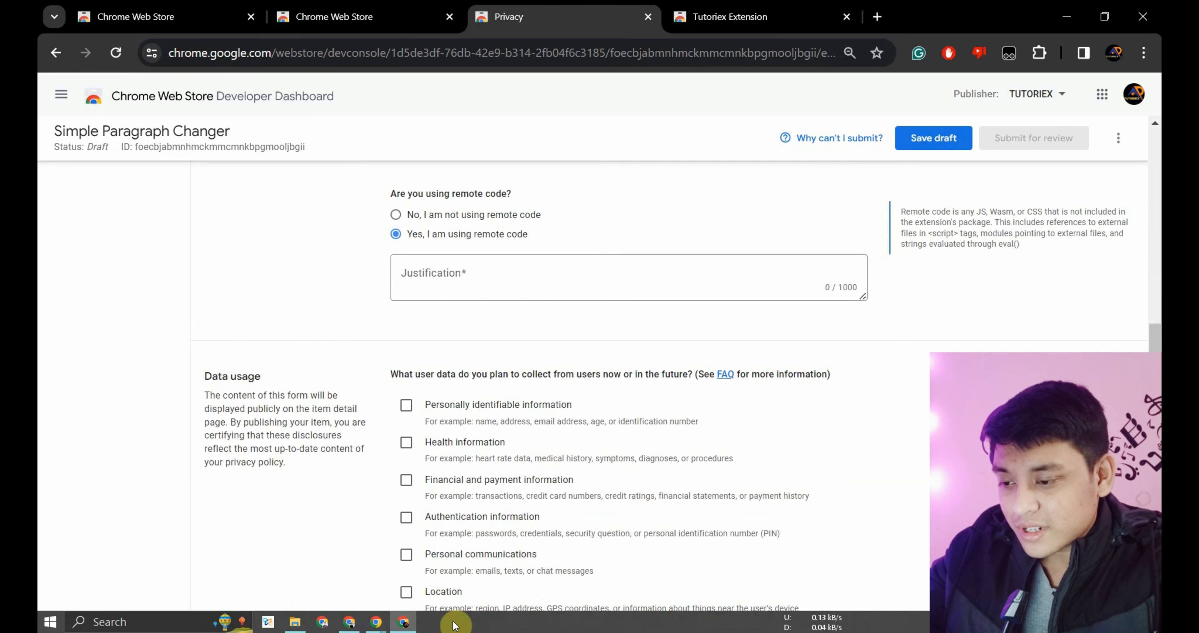
{"action": "left_click", "coordinate": [311, 624]}
{"action": "double_click", "coordinate": [236, 179]}
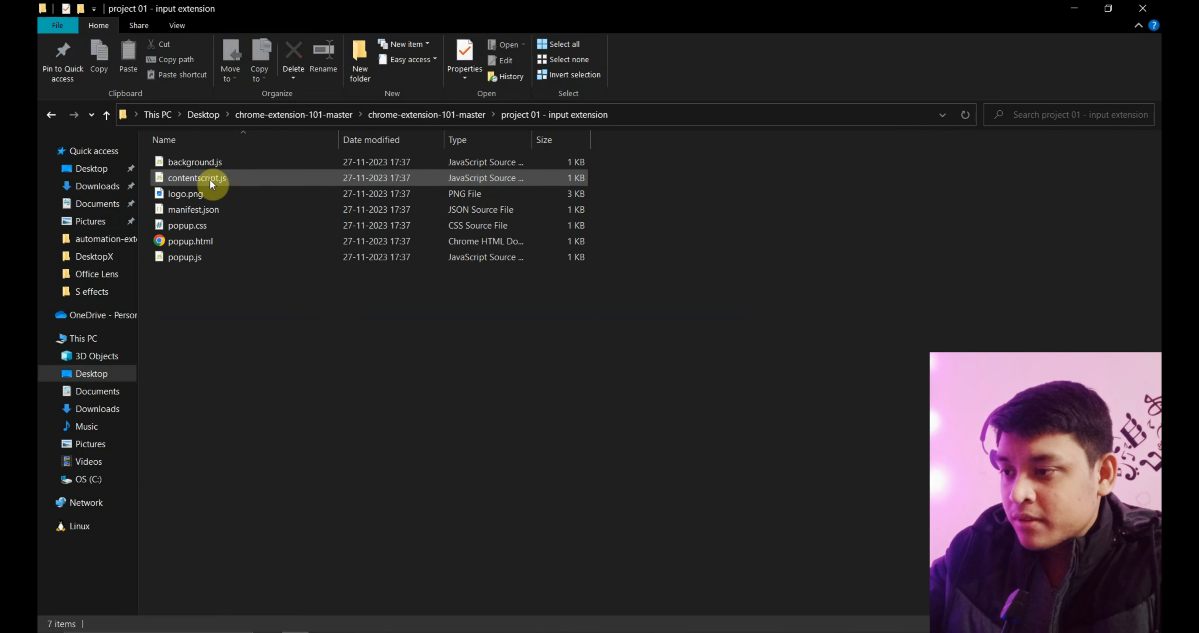
{"action": "left_click", "coordinate": [209, 213]}
{"action": "double_click", "coordinate": [210, 213]}
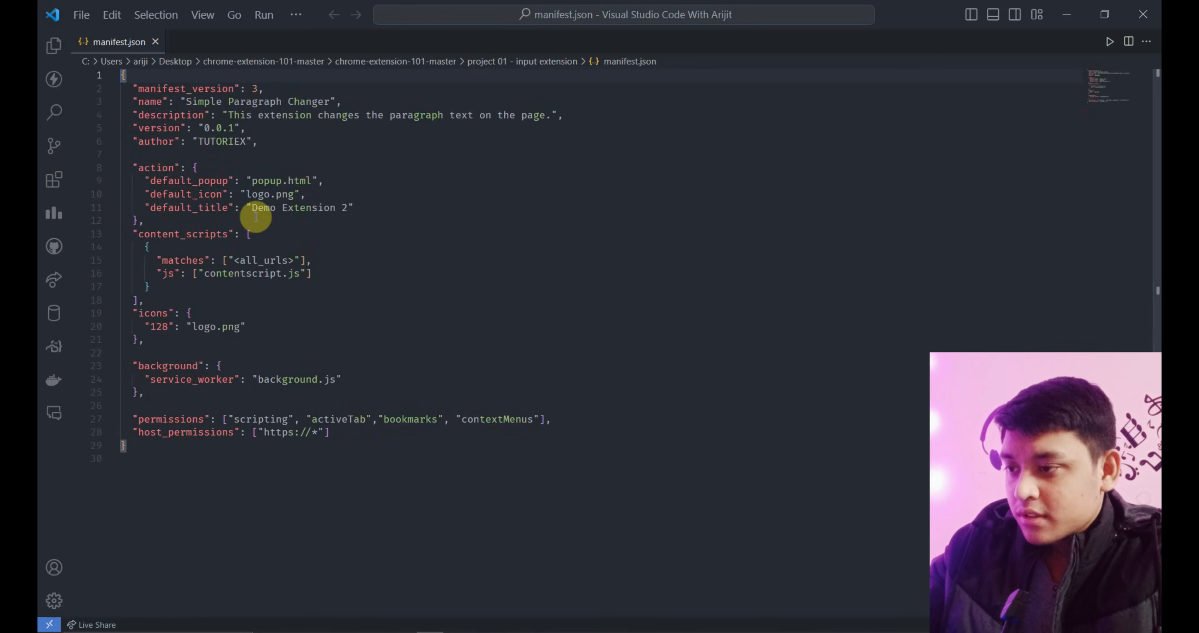
Enlarge the text of manifest.json and examine its permissions list, selecting the contextMenus entry
{"action": "scroll", "coordinate": [255, 216], "scroll_direction": "up", "scroll_amount": 6}
{"action": "scroll", "coordinate": [255, 216], "scroll_direction": "down", "scroll_amount": 4}
{"action": "left_click", "coordinate": [346, 328]}
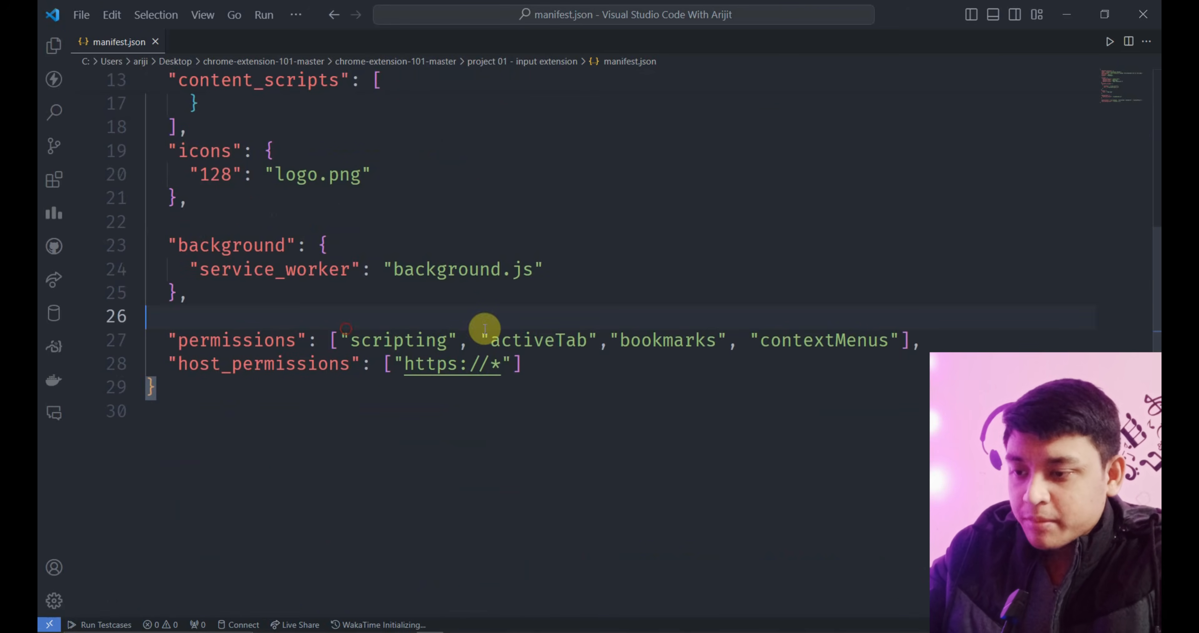
{"action": "double_click", "coordinate": [784, 348]}
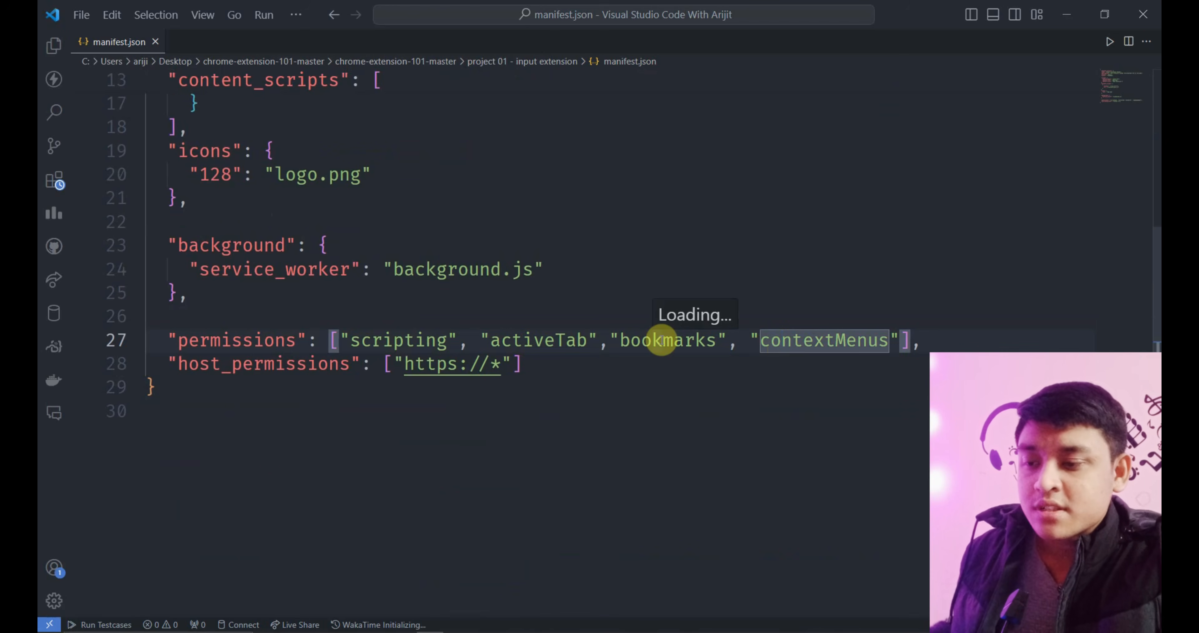
Highlight the permissions line in manifest.json and return to the Simple Paragraph Changer privacy form in the browser
{"action": "left_click_drag", "start_coordinate": [348, 320], "coordinate": [644, 344]}
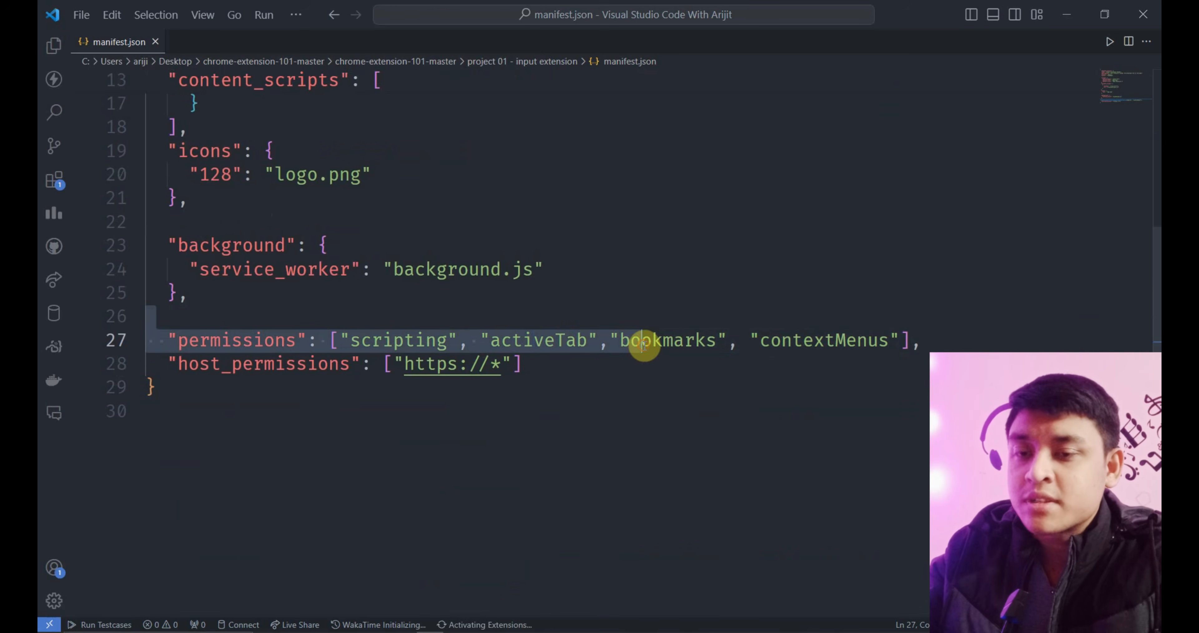
{"action": "left_click", "coordinate": [1056, 16]}
{"action": "left_click", "coordinate": [1074, 8]}
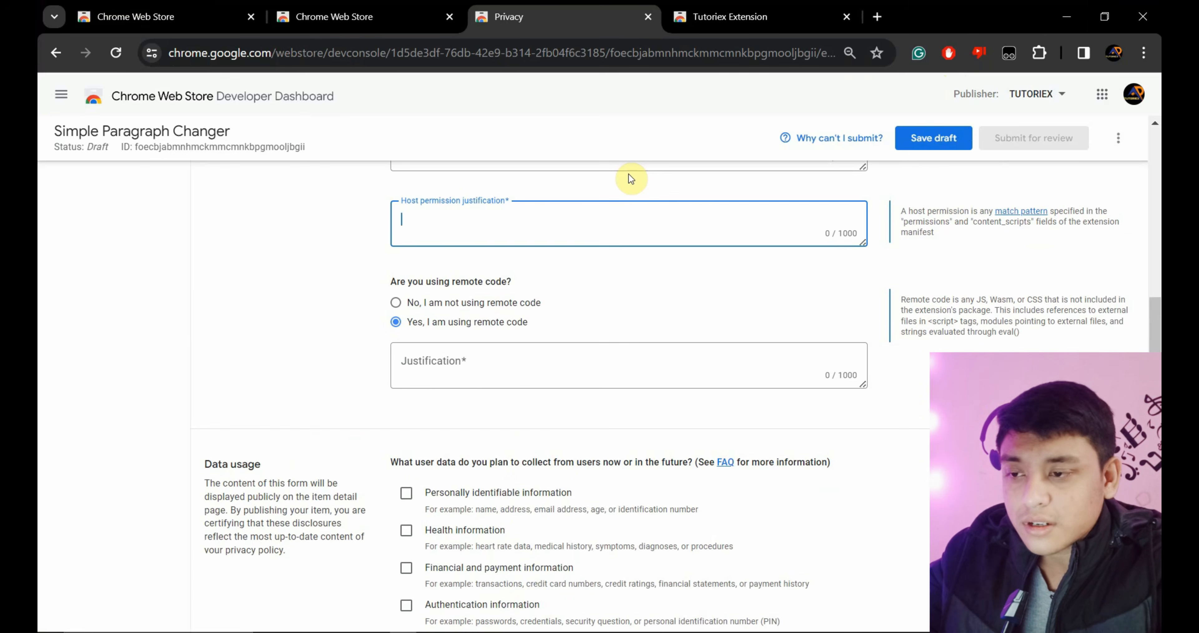
Review the permission justification fields, focusing the activeTab justification and the host permission justification
{"action": "scroll", "coordinate": [629, 174], "scroll_direction": "up", "scroll_amount": 2}
{"action": "scroll", "coordinate": [628, 179], "scroll_direction": "down", "scroll_amount": 2}
{"action": "scroll", "coordinate": [628, 179], "scroll_direction": "up", "scroll_amount": 5}
{"action": "left_click", "coordinate": [493, 235]}
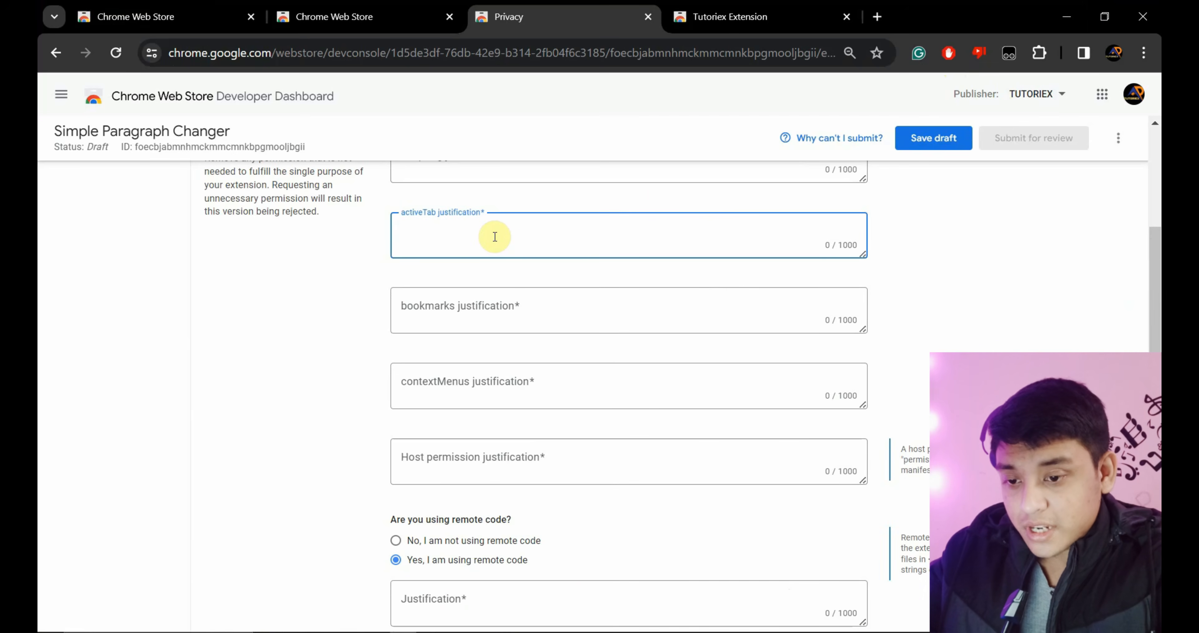
{"action": "scroll", "coordinate": [495, 237], "scroll_direction": "down", "scroll_amount": 2}
{"action": "left_click", "coordinate": [468, 342]}
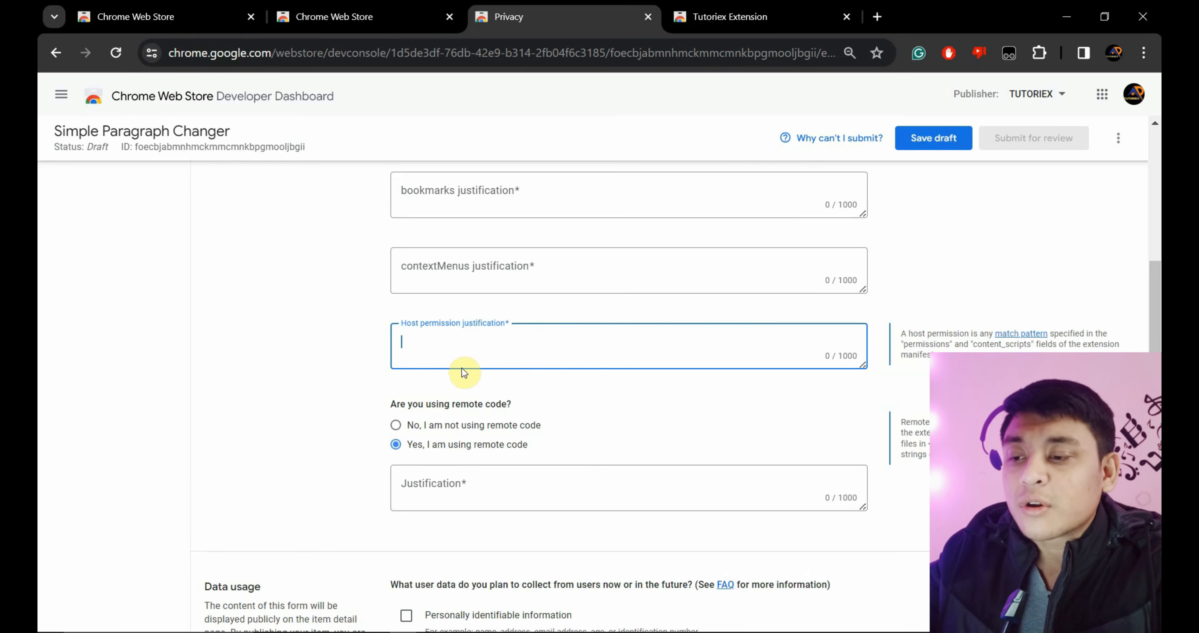
Examine the data usage options and certification disclosures, and place the cursor in the privacy policy URL field
{"action": "scroll", "coordinate": [464, 372], "scroll_direction": "down", "scroll_amount": 3}
{"action": "scroll", "coordinate": [464, 372], "scroll_direction": "down", "scroll_amount": 4}
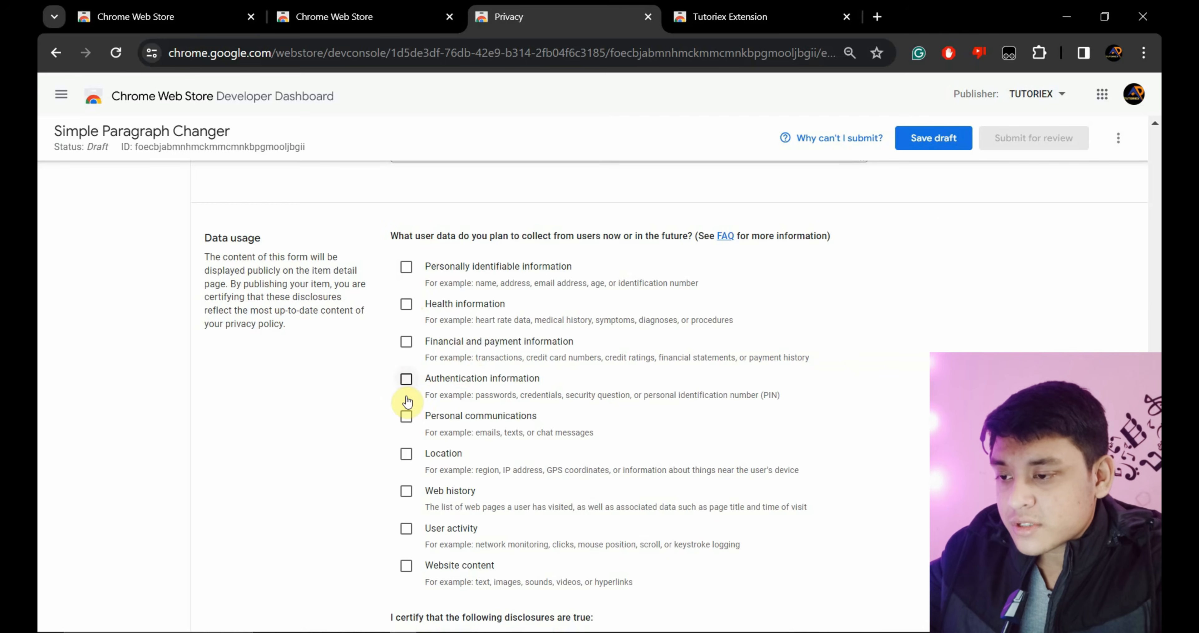
{"action": "scroll", "coordinate": [513, 395], "scroll_direction": "down", "scroll_amount": 3}
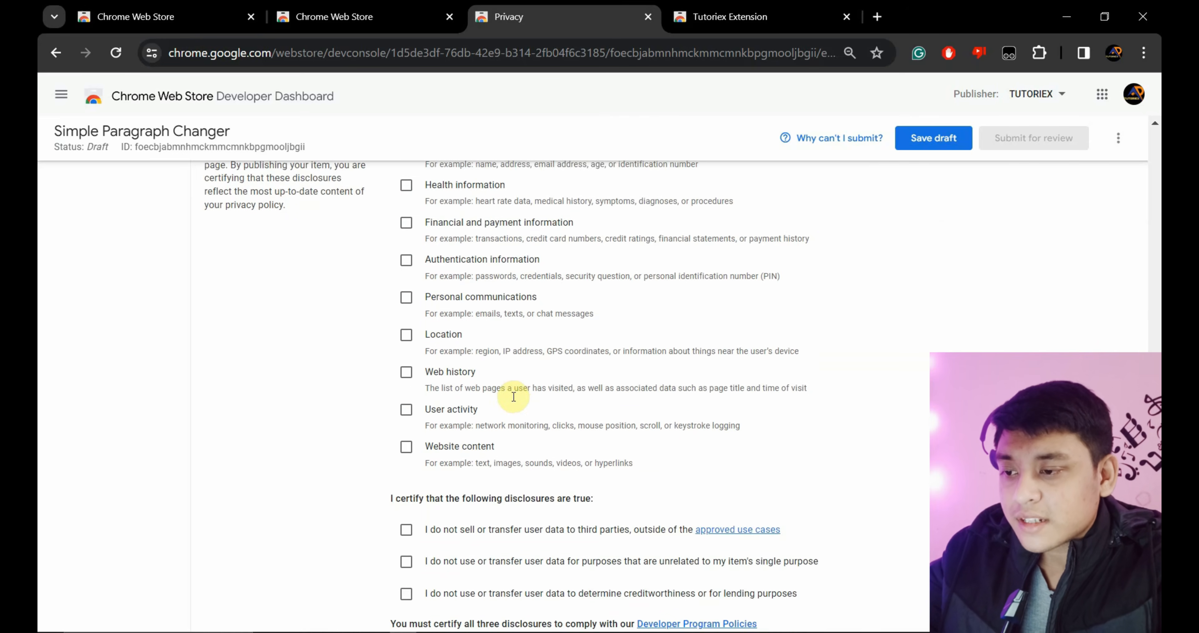
{"action": "scroll", "coordinate": [508, 401], "scroll_direction": "down", "scroll_amount": 3}
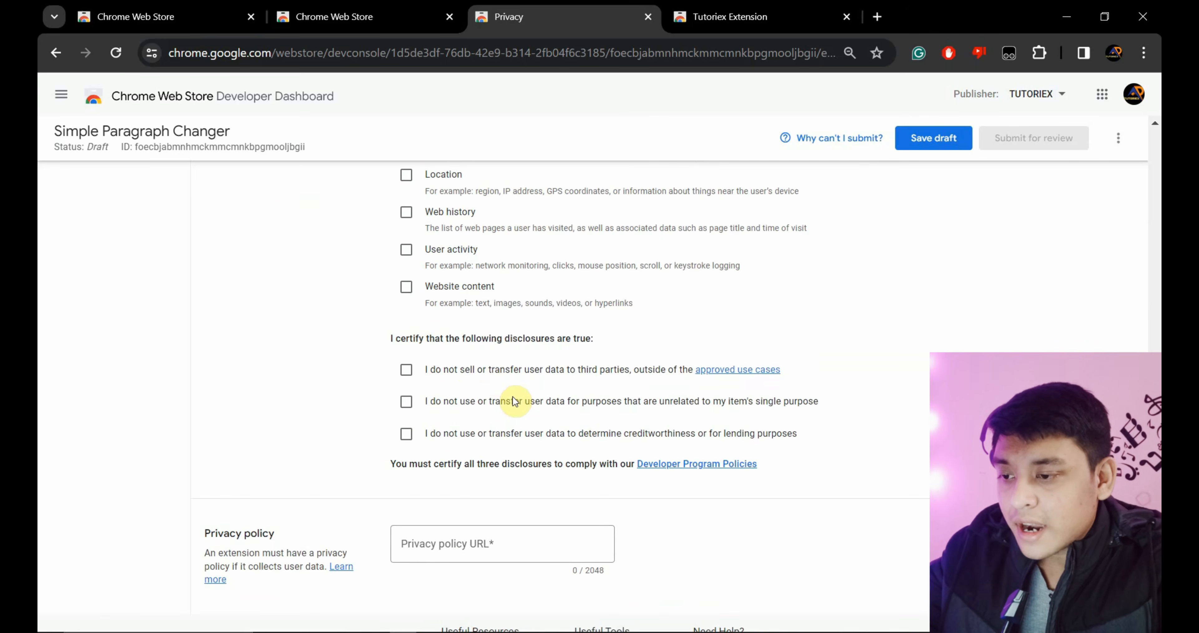
{"action": "scroll", "coordinate": [405, 395], "scroll_direction": "down", "scroll_amount": 2}
{"action": "left_click", "coordinate": [452, 481]}
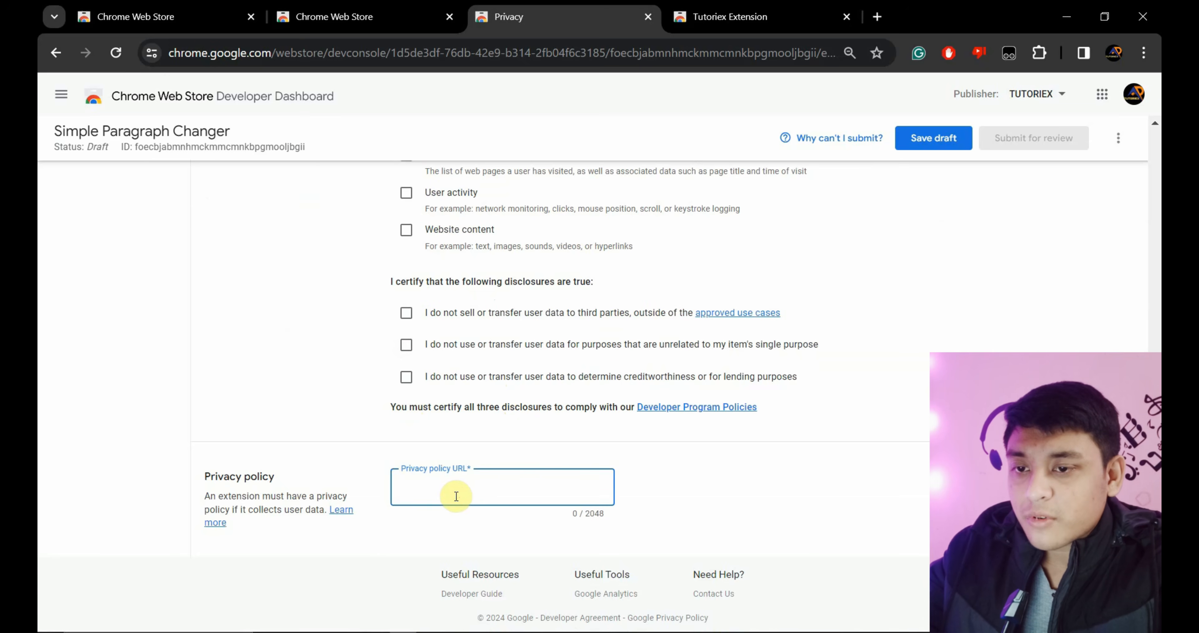
Open the draft's Distribution section and review its payment, visibility and region settings
{"action": "scroll", "coordinate": [457, 496], "scroll_direction": "up", "scroll_amount": 20}
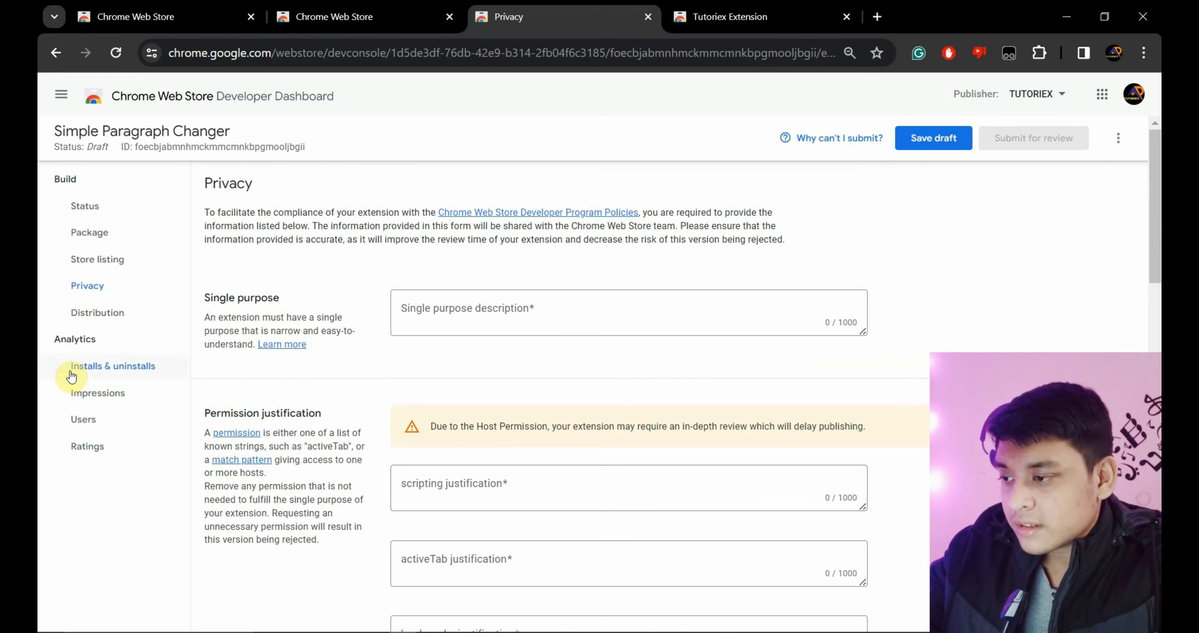
{"action": "left_click", "coordinate": [96, 312]}
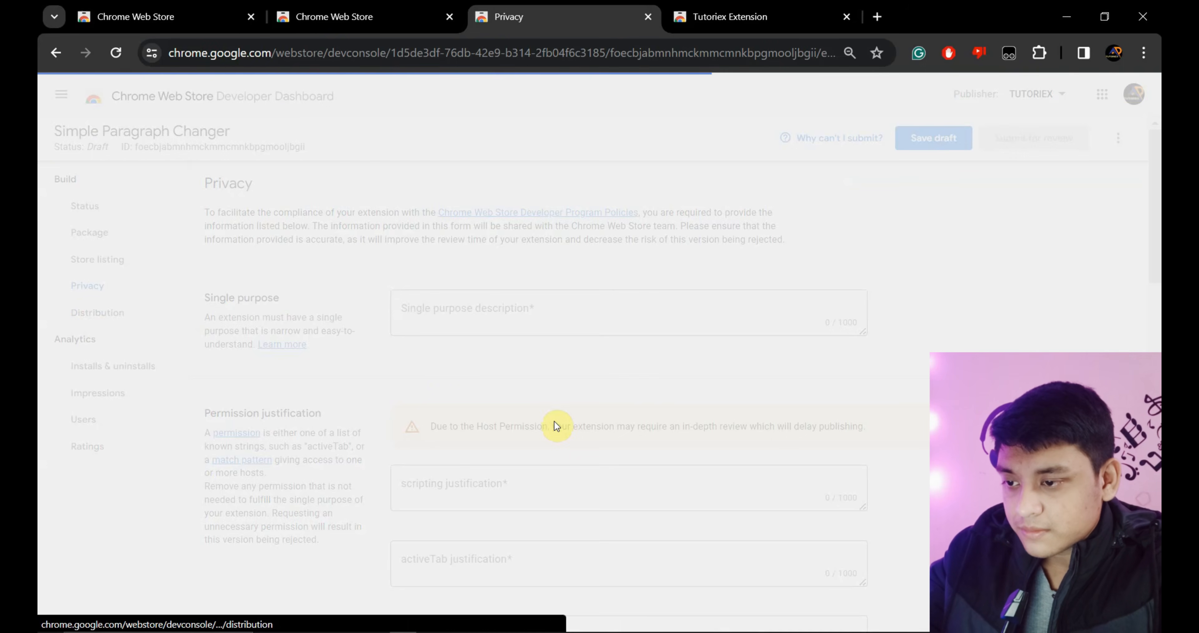
{"action": "scroll", "coordinate": [557, 426], "scroll_direction": "down", "scroll_amount": 1}
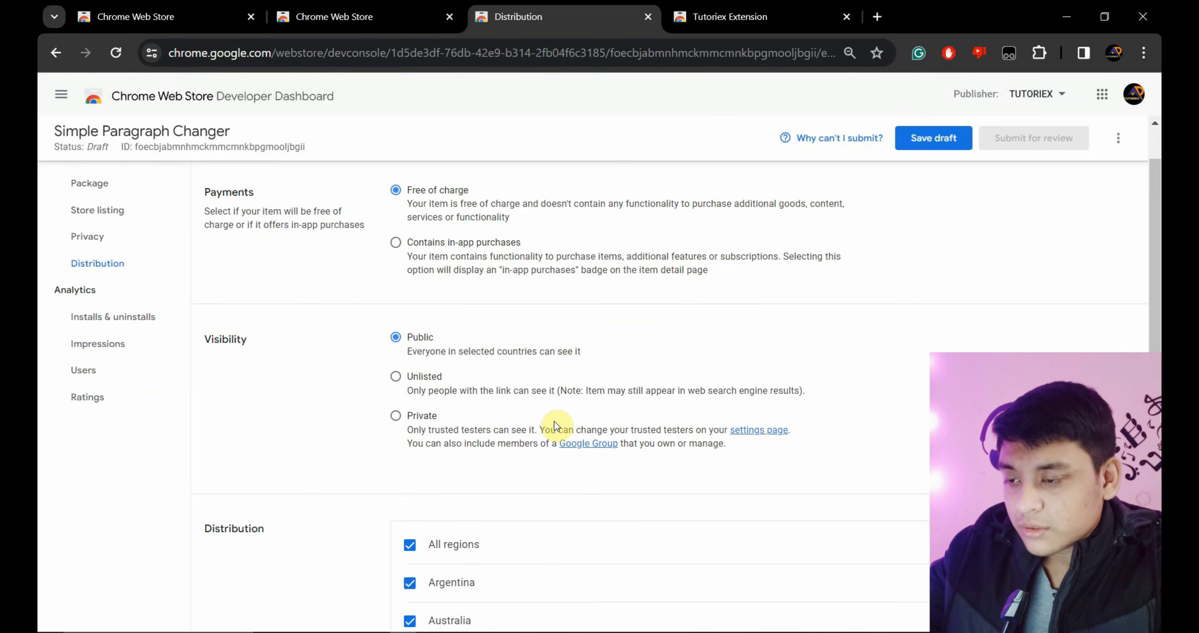
{"action": "scroll", "coordinate": [424, 347], "scroll_direction": "down", "scroll_amount": 3}
{"action": "scroll", "coordinate": [429, 353], "scroll_direction": "down", "scroll_amount": 3}
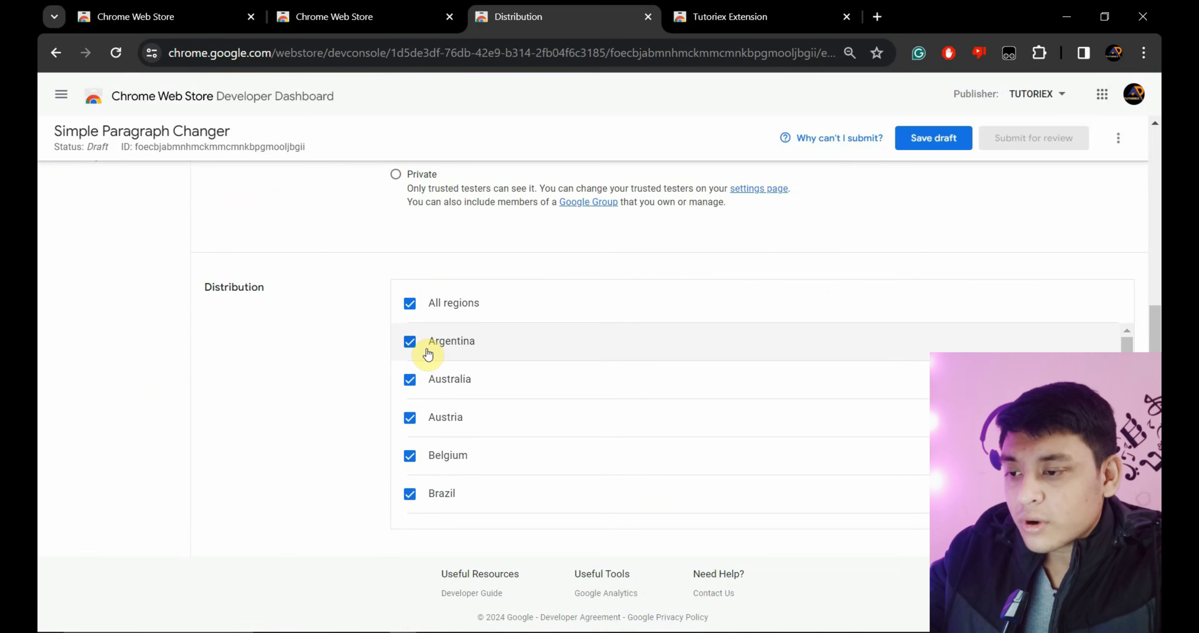
{"action": "scroll", "coordinate": [428, 354], "scroll_direction": "up", "scroll_amount": 7}
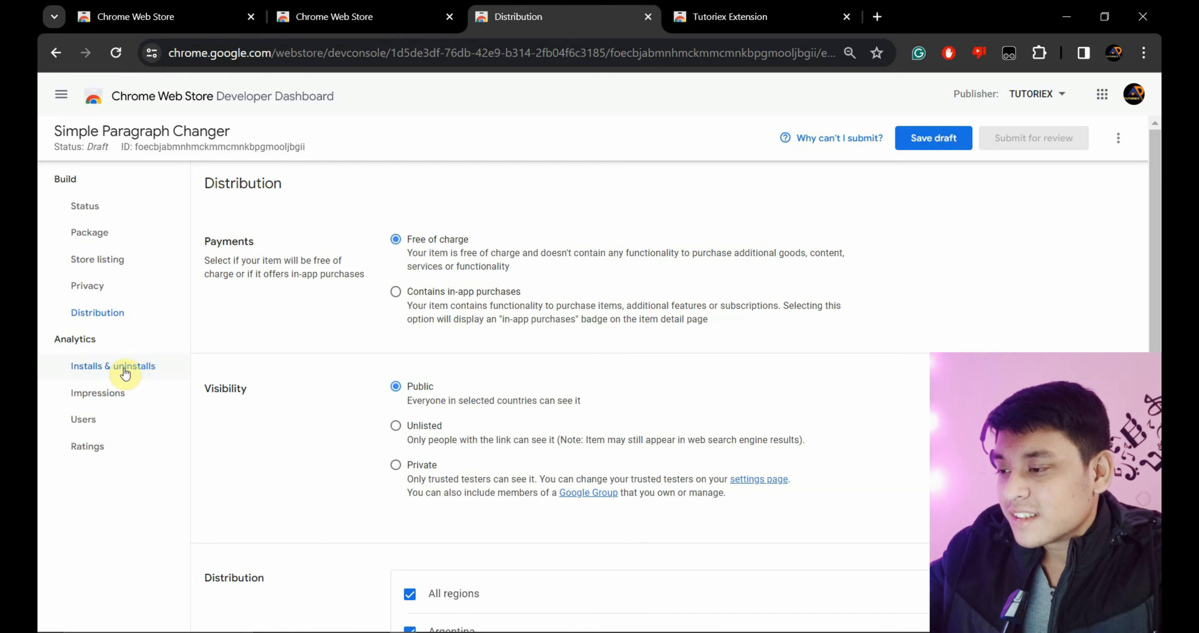
View the draft's Installs & uninstalls analytics and open the Google Analytics home page in a new browser tab
{"action": "left_click_drag", "start_coordinate": [71, 343], "coordinate": [152, 350]}
{"action": "left_click", "coordinate": [139, 358]}
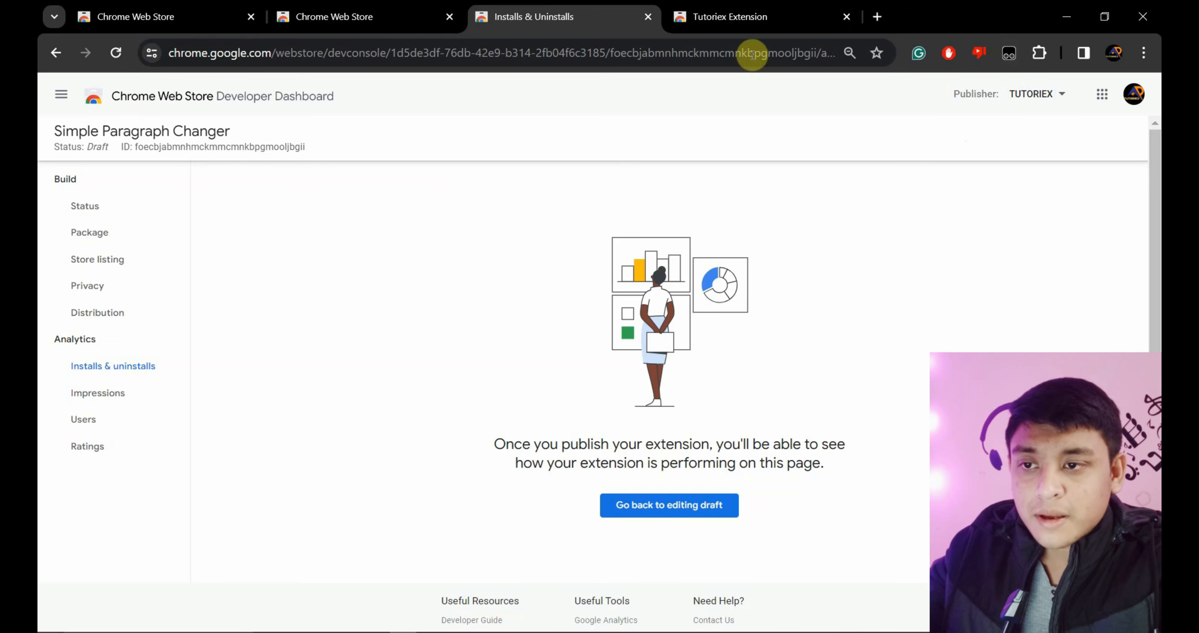
{"action": "left_click", "coordinate": [874, 17]}
{"action": "type", "text": "ana"}
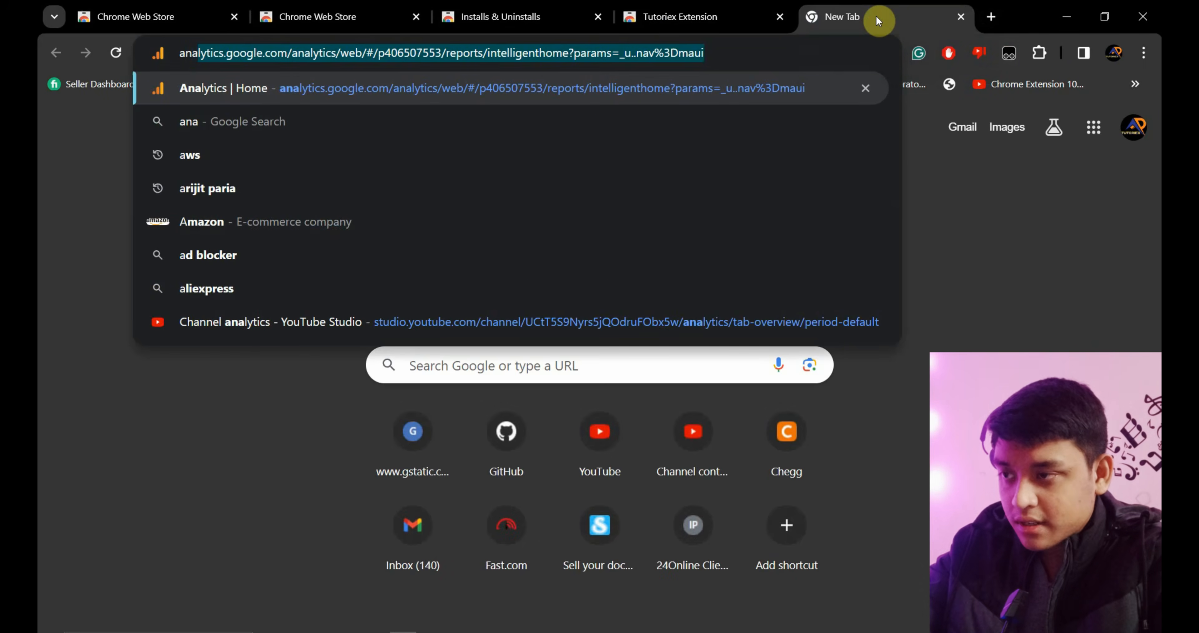
{"action": "key", "text": "Return"}
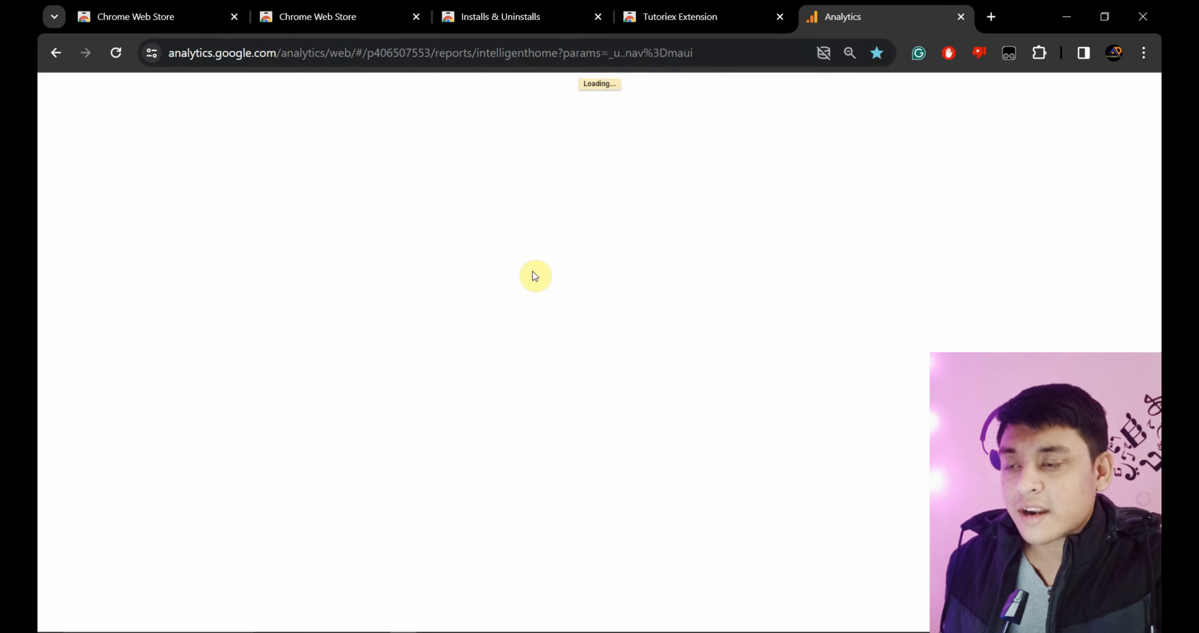
Return to the developer dashboard and view the draft's Impressions, Users and Ratings pages in turn
{"action": "left_click", "coordinate": [540, 5]}
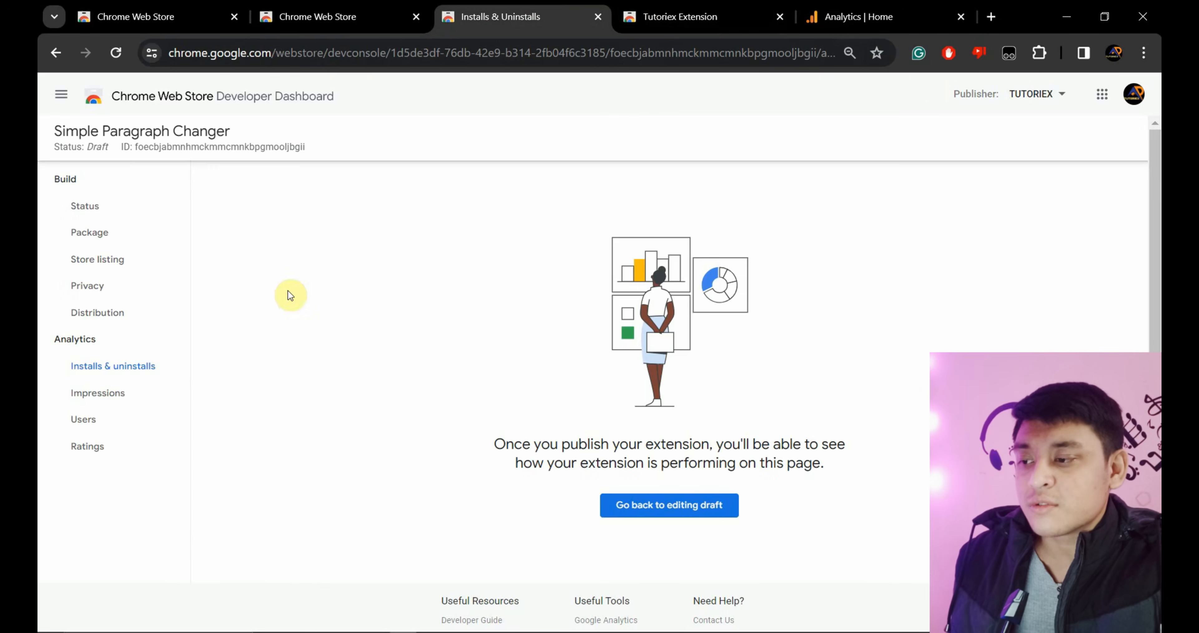
{"action": "left_click", "coordinate": [110, 393]}
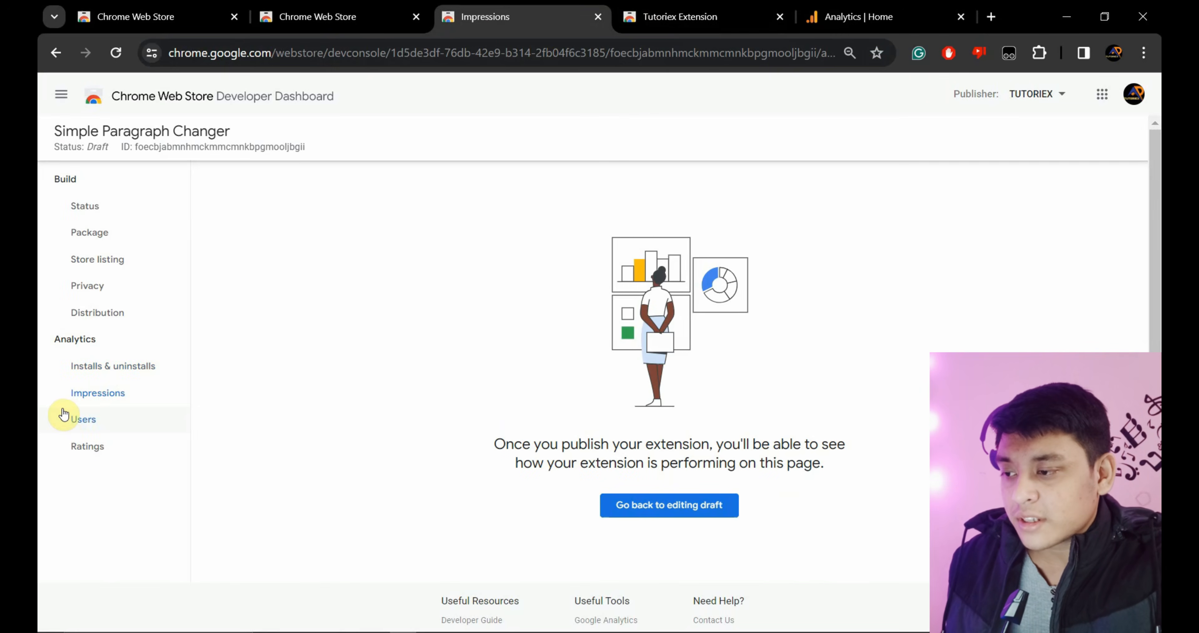
{"action": "left_click", "coordinate": [91, 418]}
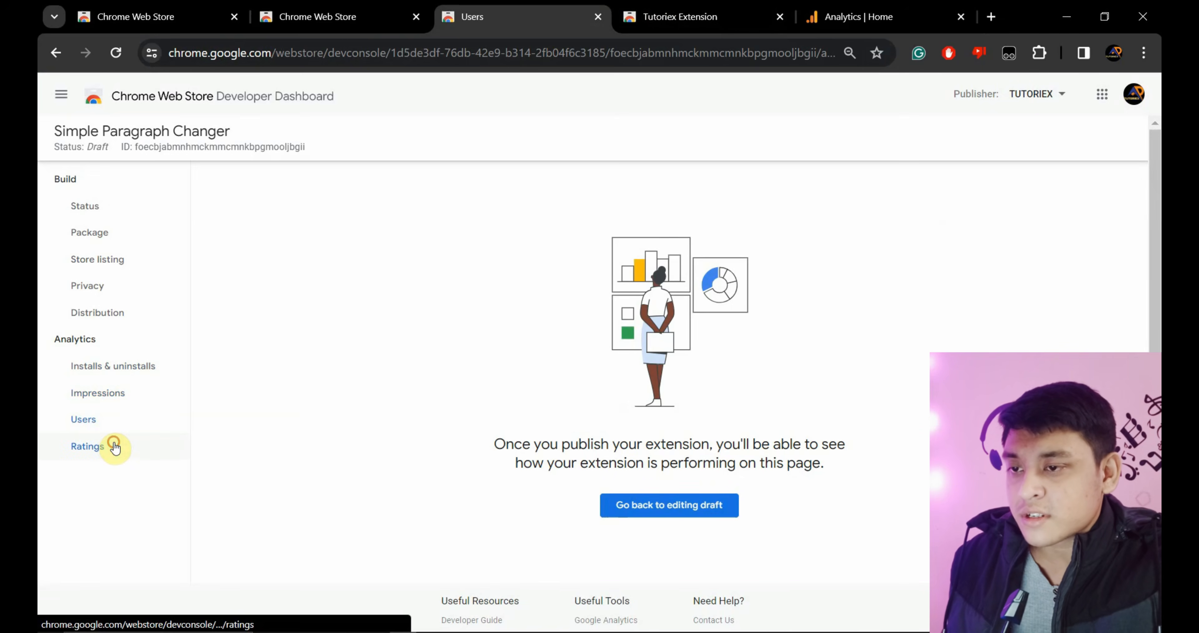
{"action": "left_click", "coordinate": [115, 447]}
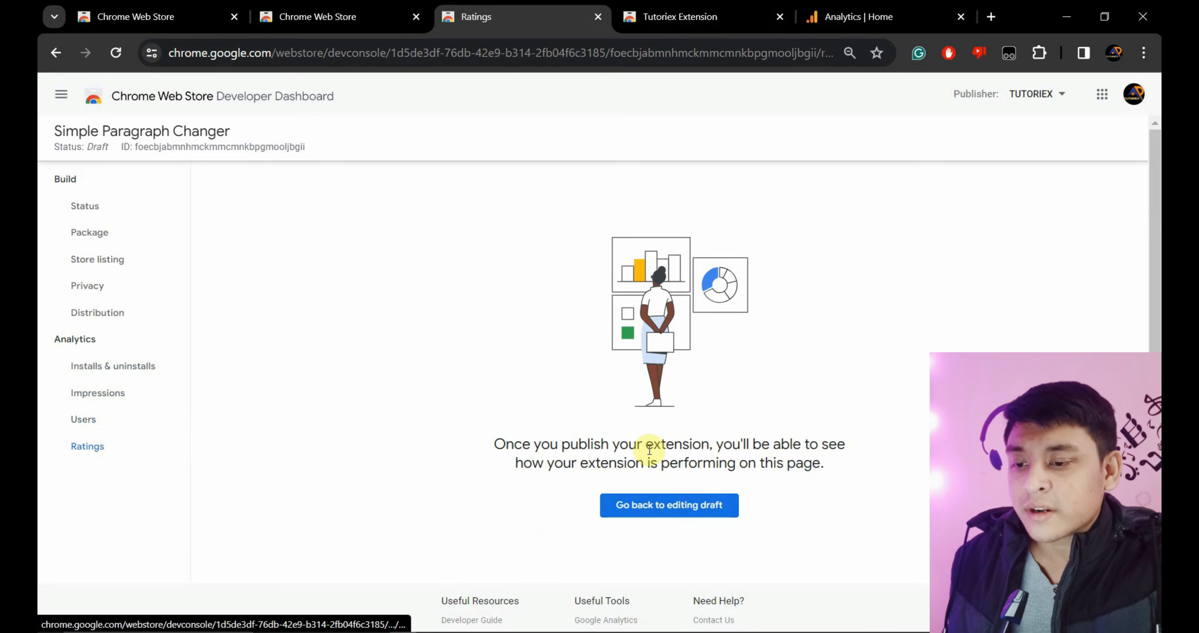
Highlight and magnify the notice about extension performance on the Ratings page
{"action": "left_click", "coordinate": [484, 438]}
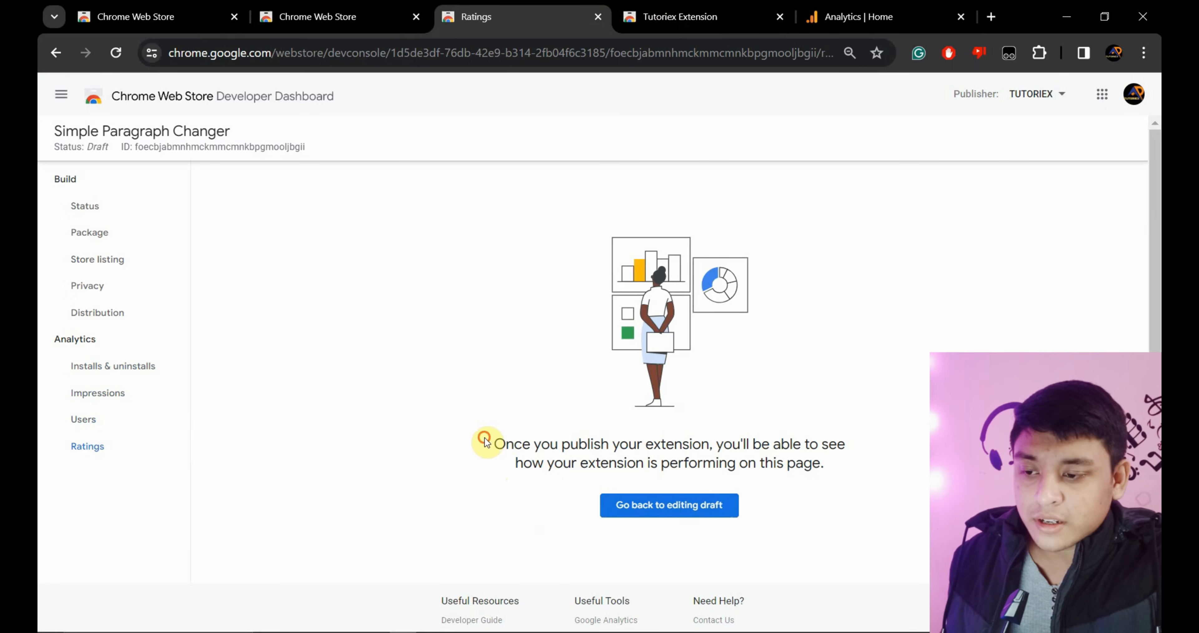
{"action": "left_click_drag", "start_coordinate": [485, 441], "coordinate": [894, 426]}
{"action": "scroll", "coordinate": [775, 425], "scroll_direction": "up", "scroll_amount": 3}
{"action": "scroll", "coordinate": [774, 424], "scroll_direction": "down", "scroll_amount": 1}
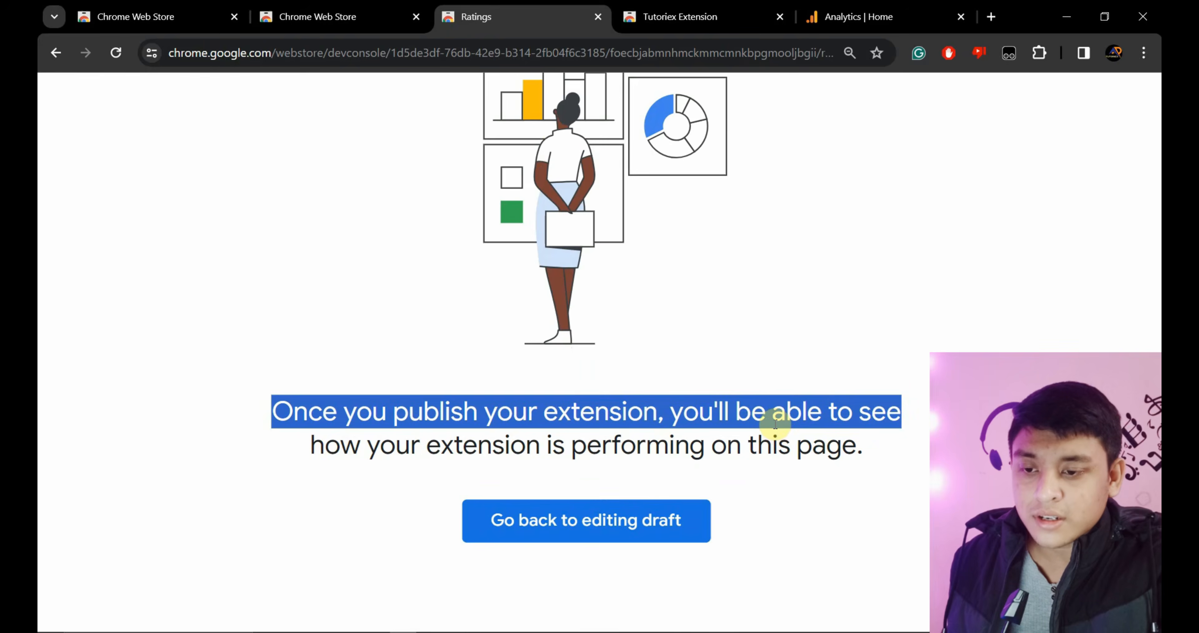
{"action": "scroll", "coordinate": [775, 425], "scroll_direction": "down", "scroll_amount": 3}
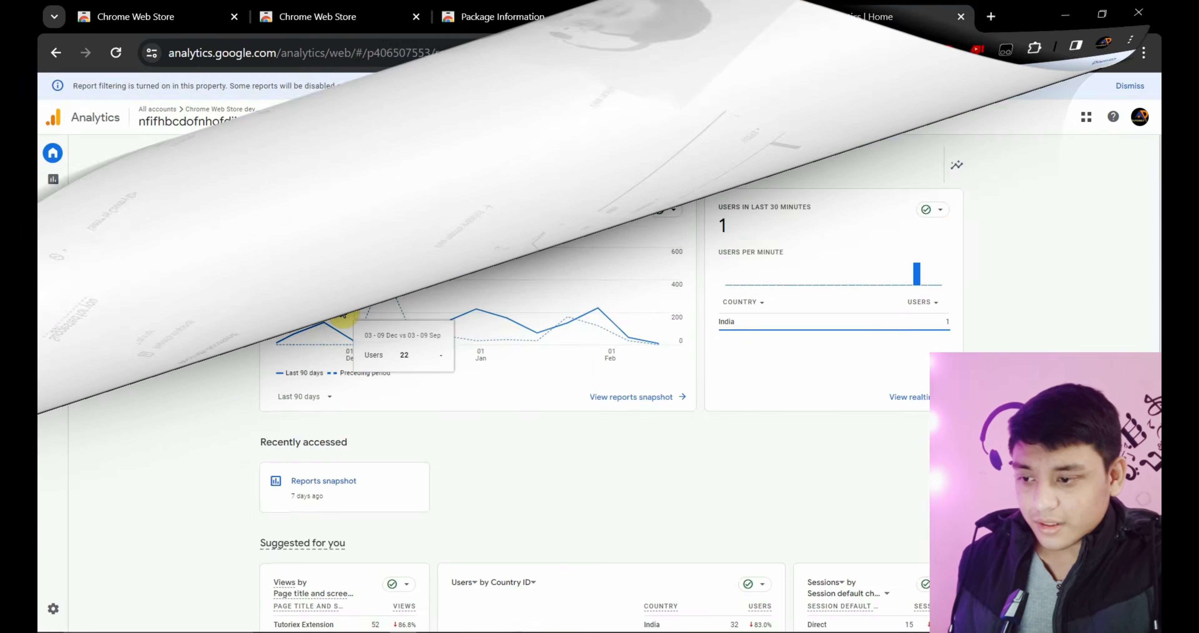
Examine the user, country and traffic cards on the Google Analytics home page, and return to the draft's Package page
{"action": "scroll", "coordinate": [343, 307], "scroll_direction": "down", "scroll_amount": 8}
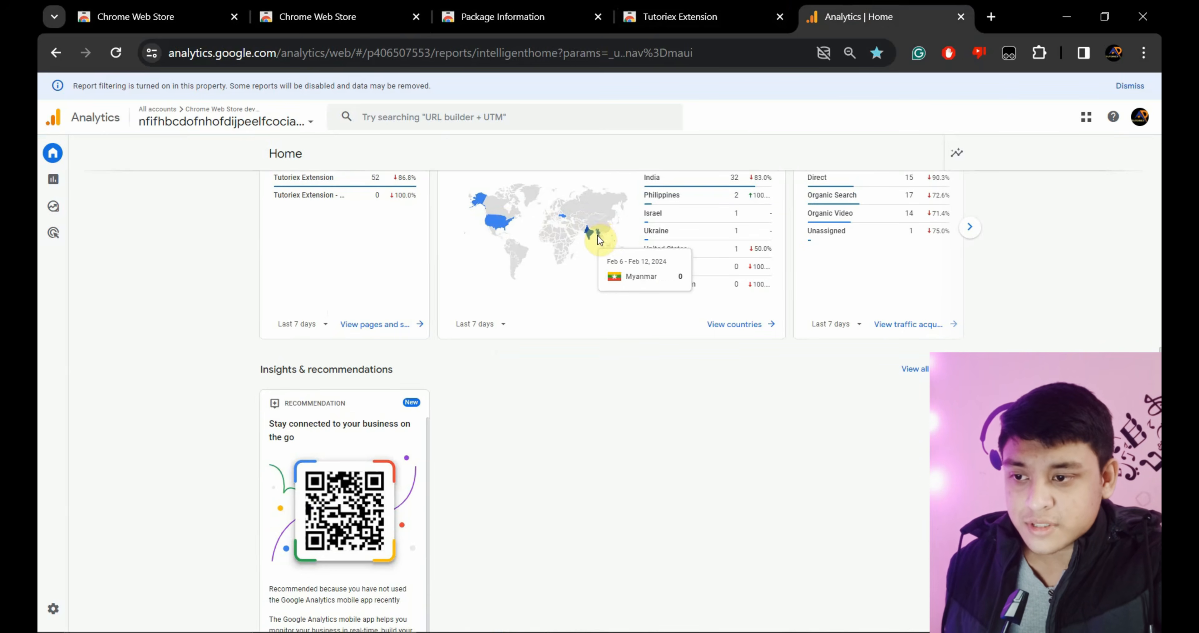
{"action": "scroll", "coordinate": [597, 242], "scroll_direction": "up", "scroll_amount": 8}
{"action": "scroll", "coordinate": [596, 239], "scroll_direction": "up", "scroll_amount": 1}
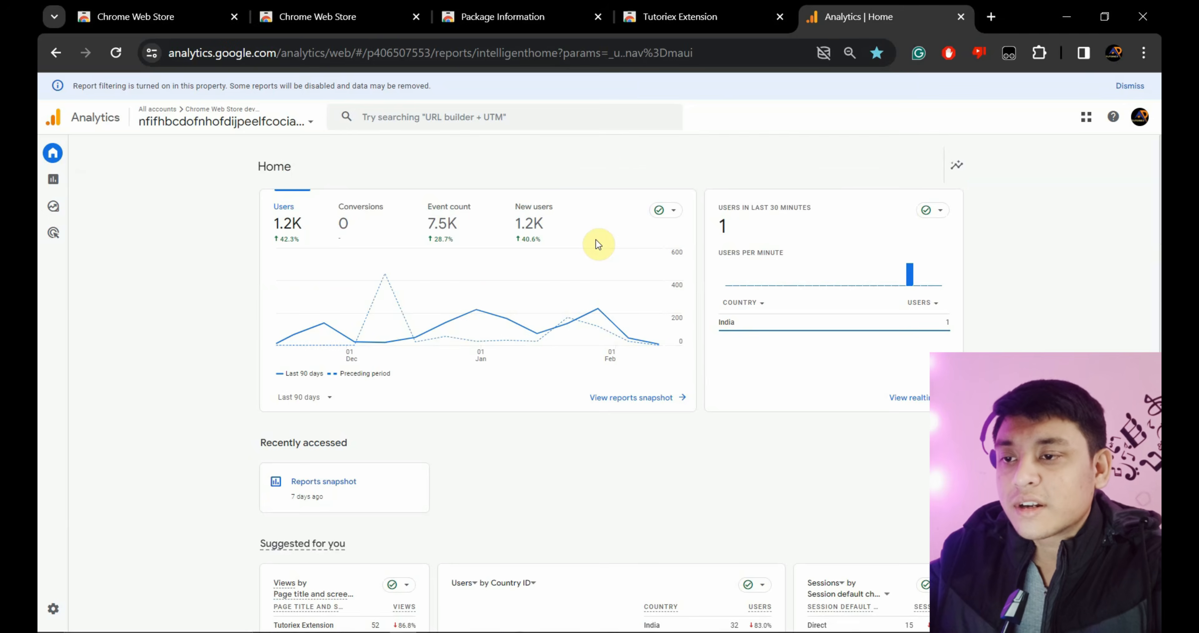
{"action": "left_click", "coordinate": [535, 16]}
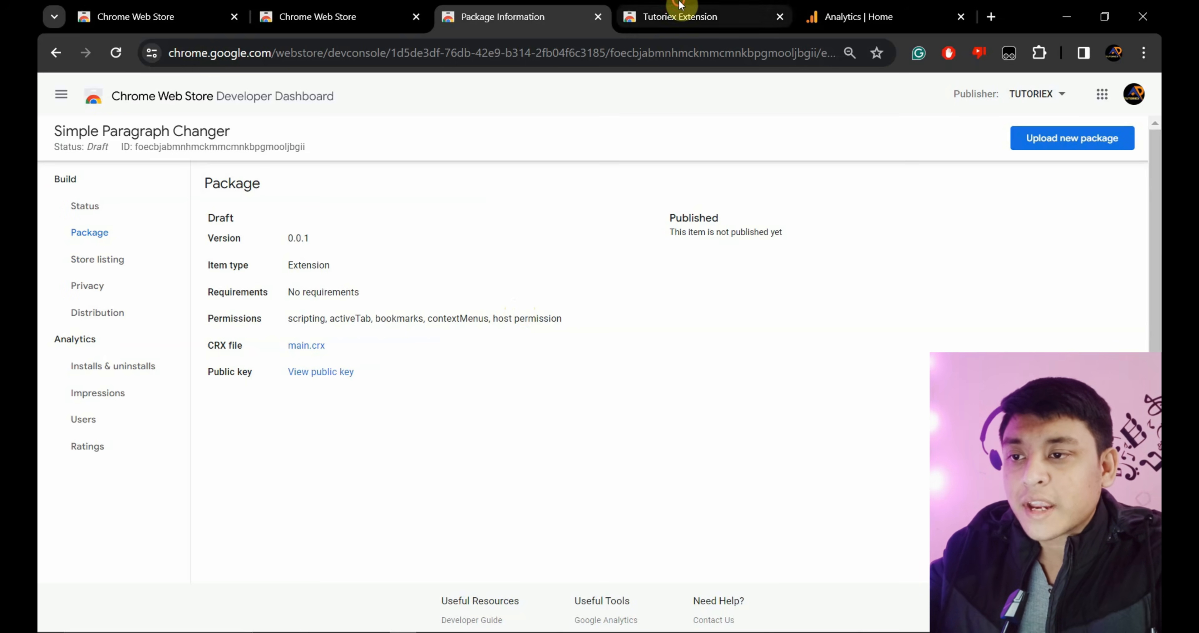
Switch to the Tutoriex Extension store page, add the extension to Chrome and open the list of installed extensions
{"action": "left_click", "coordinate": [679, 17]}
{"action": "scroll", "coordinate": [480, 309], "scroll_direction": "up", "scroll_amount": 10}
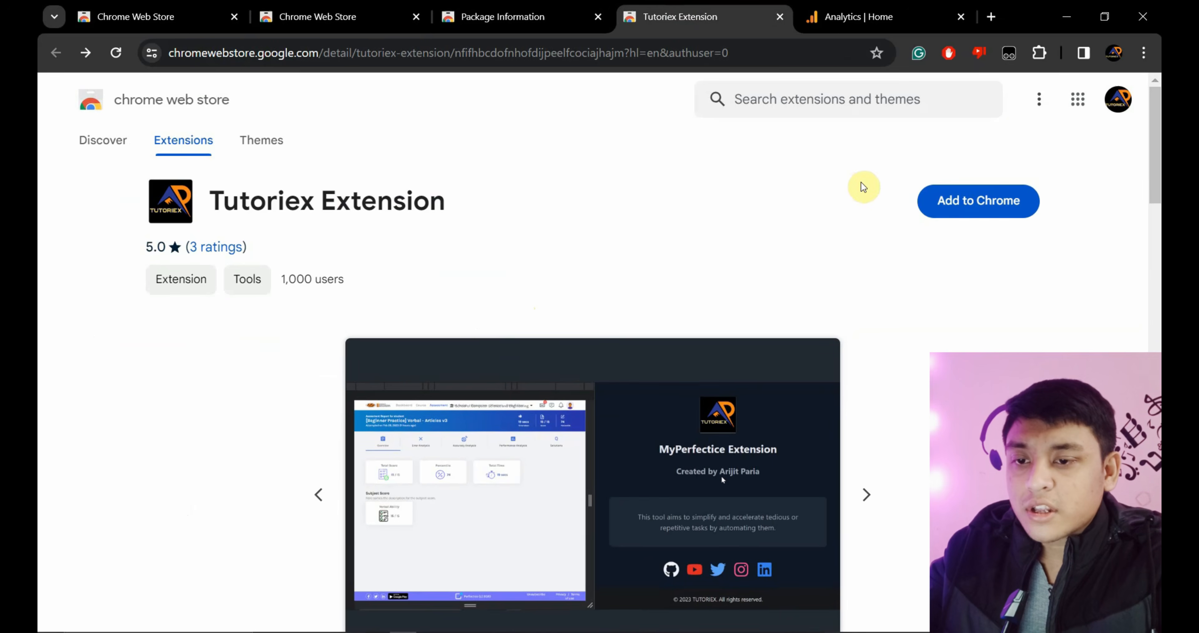
{"action": "left_click", "coordinate": [934, 200]}
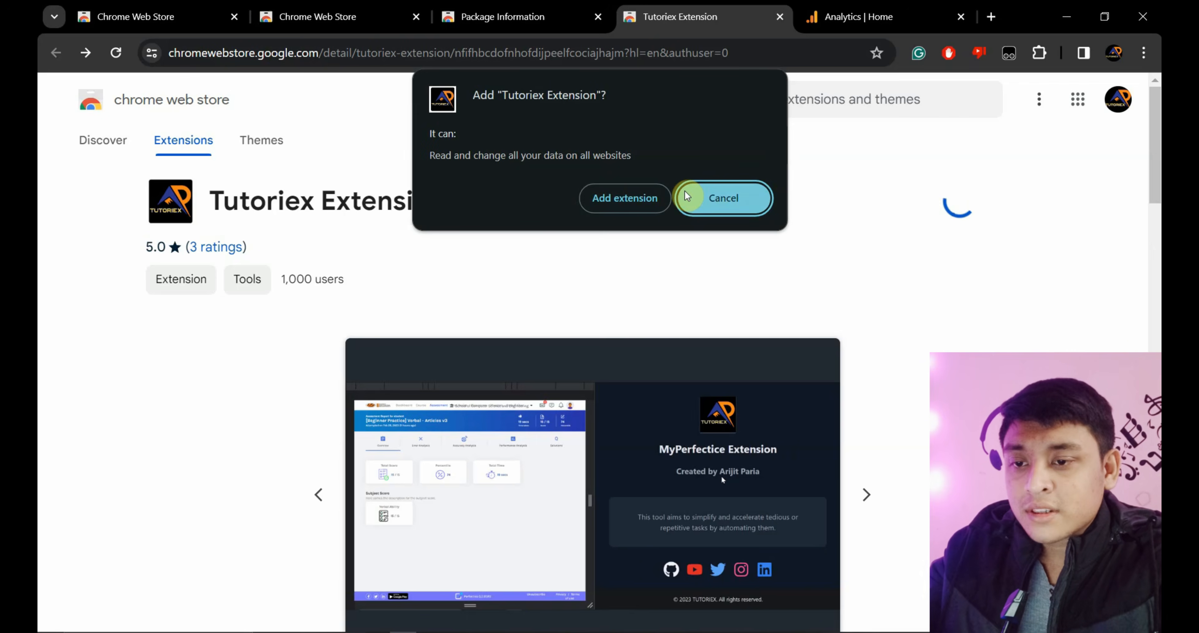
{"action": "left_click", "coordinate": [623, 200]}
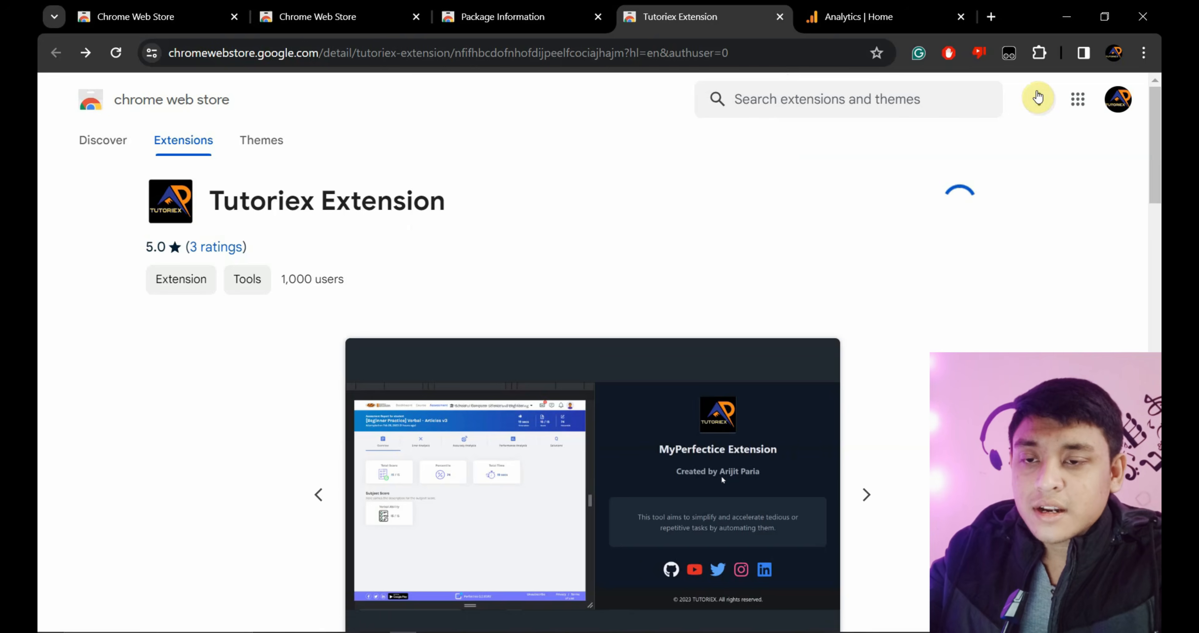
{"action": "left_click", "coordinate": [1038, 58]}
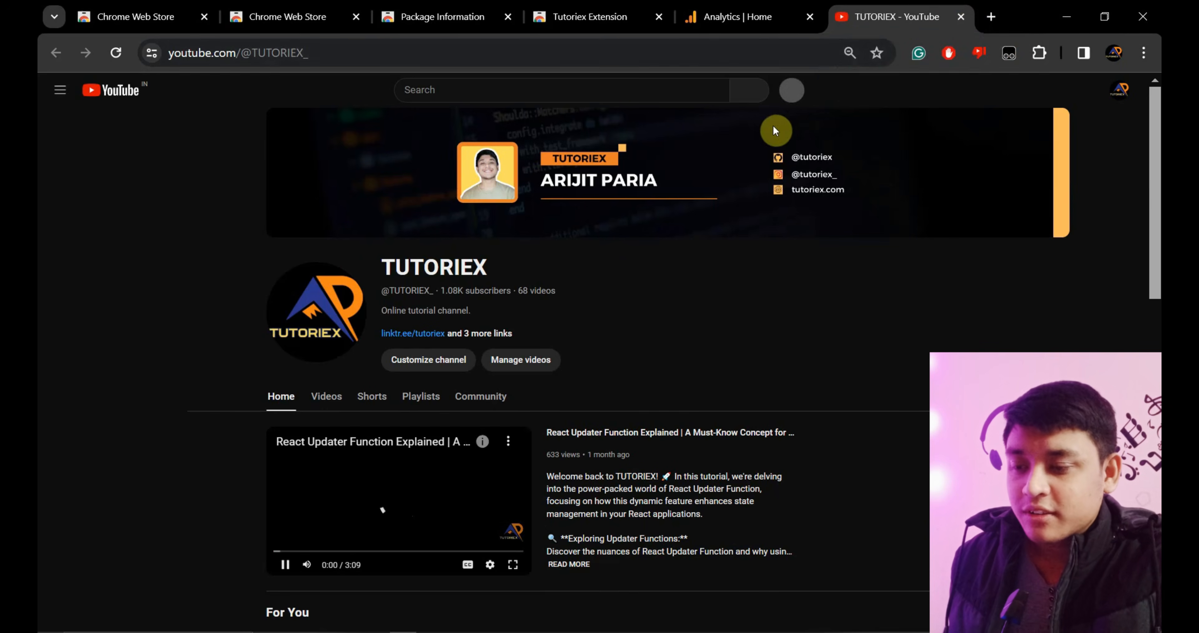
Pause the featured React Updater Function video on the TUTORIEX YouTube channel page
{"action": "left_click", "coordinate": [392, 486]}
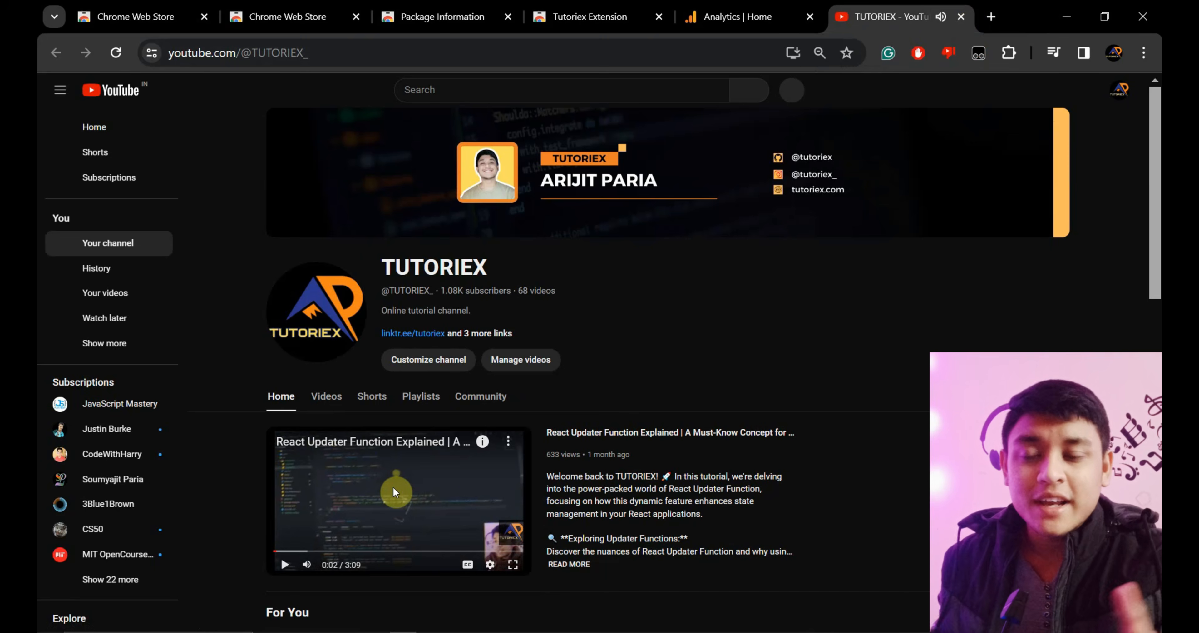